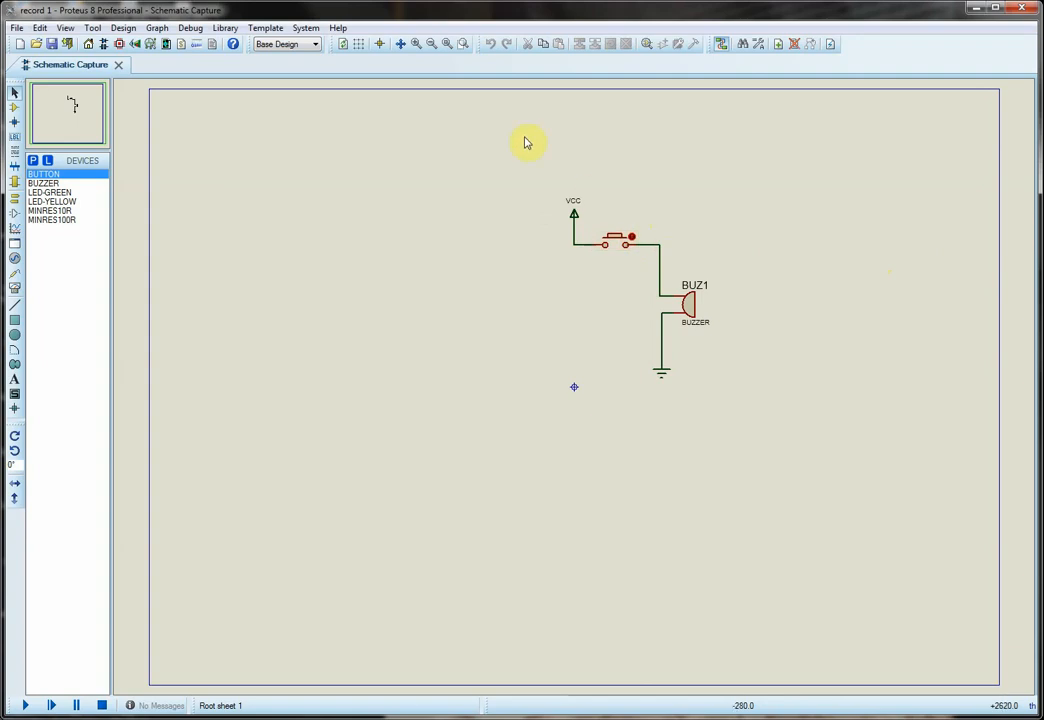
Delete the wire between the button and the buzzer, the buzzer's ground wire, and the buzzer BUZ1
{"action": "left_click", "coordinate": [463, 44]}
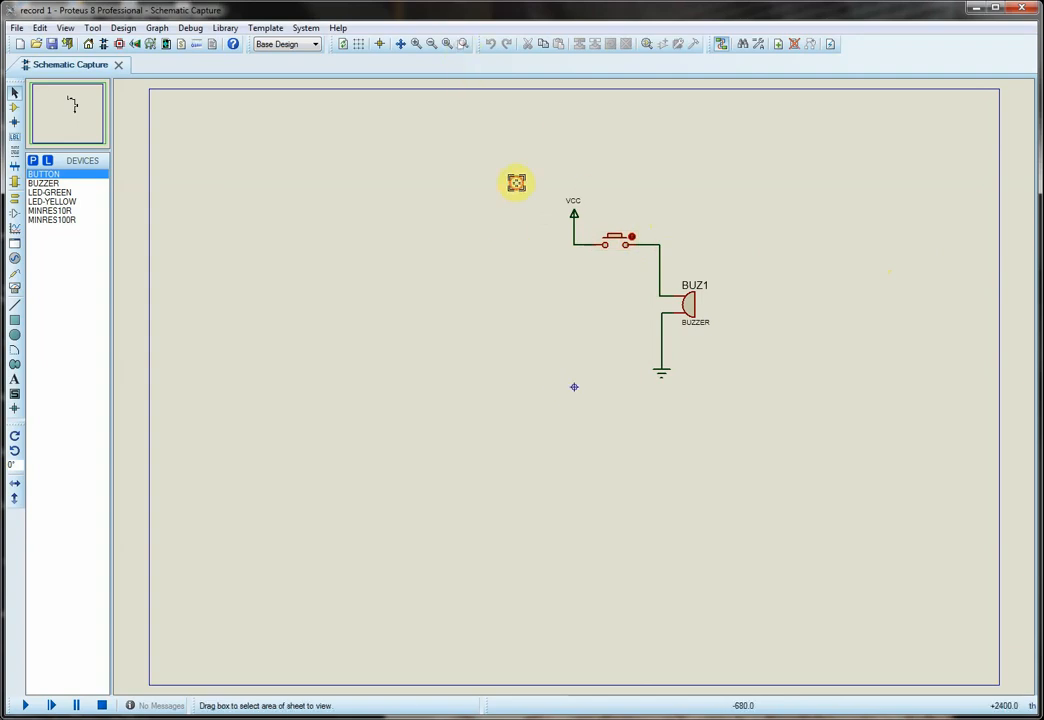
{"action": "left_click_drag", "start_coordinate": [516, 182], "coordinate": [734, 415]}
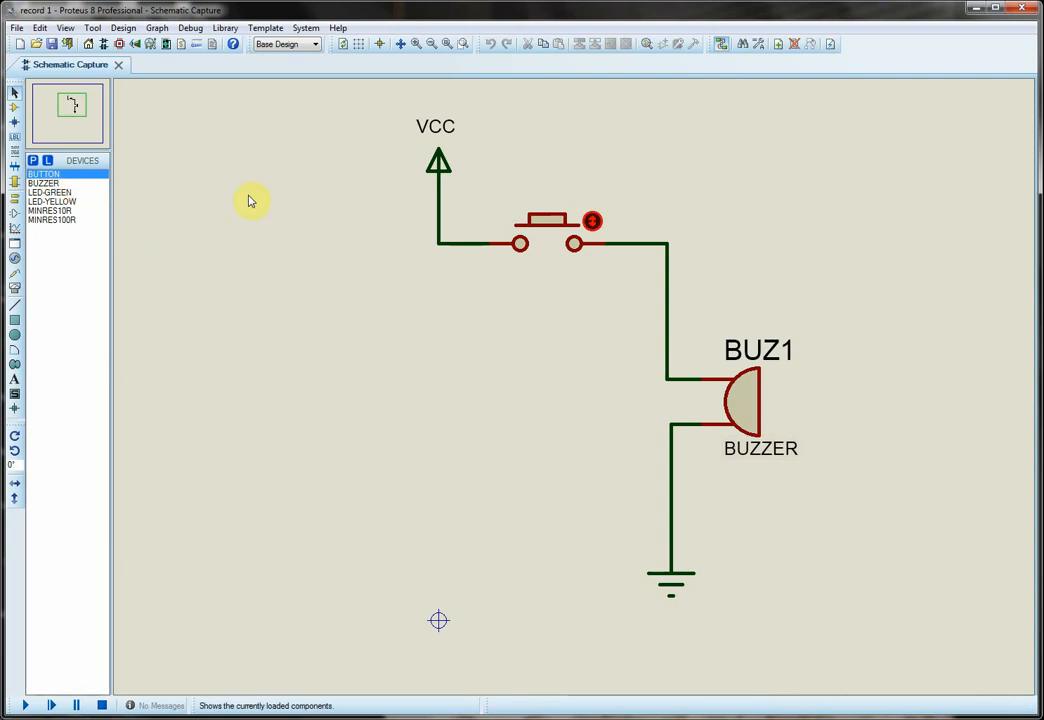
{"action": "right_click", "coordinate": [666, 320]}
{"action": "right_click", "coordinate": [666, 320]}
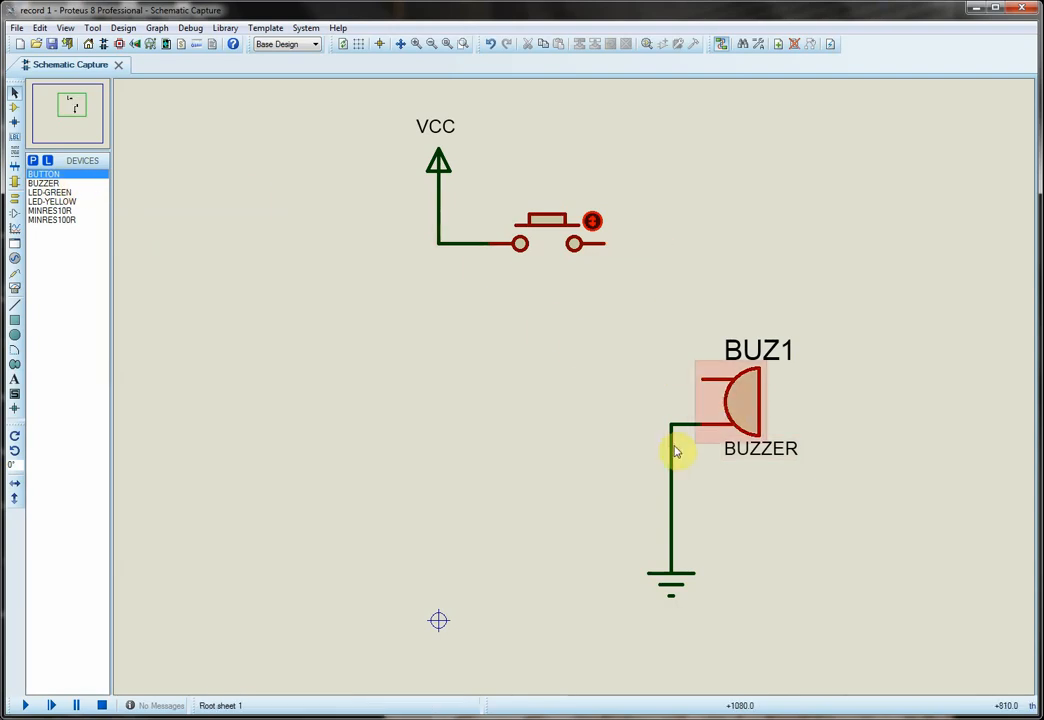
{"action": "right_click", "coordinate": [674, 452]}
{"action": "right_click", "coordinate": [674, 452]}
{"action": "right_click", "coordinate": [745, 416]}
{"action": "right_click", "coordinate": [745, 416]}
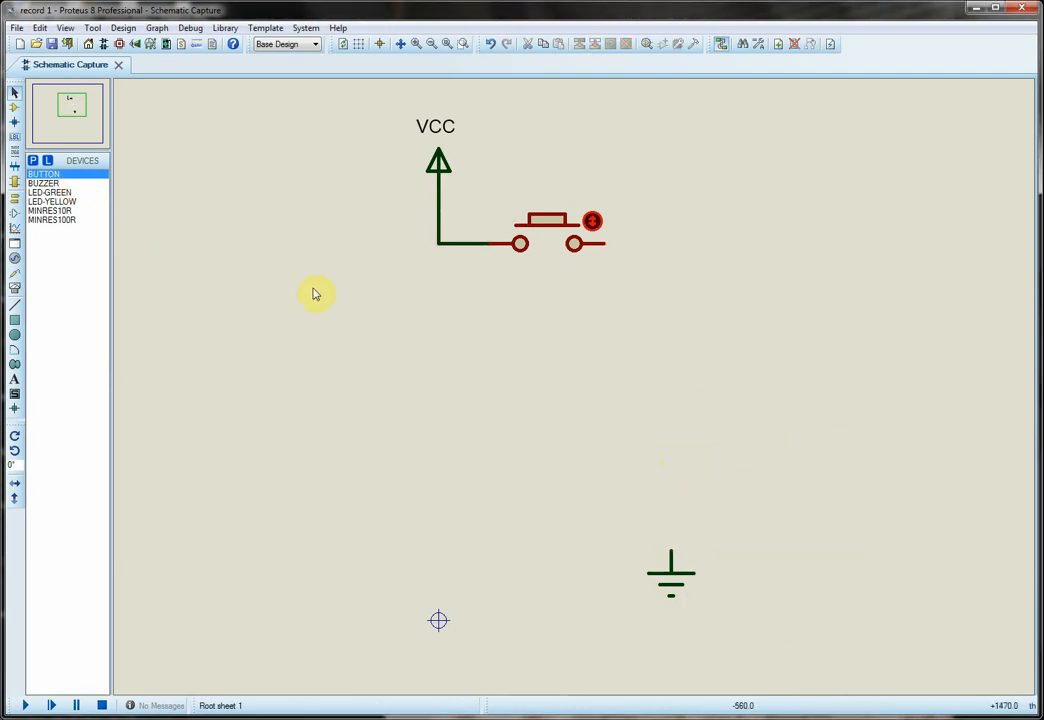
Delete the button, the VCC power terminal and the ground terminal to empty the sheet
{"action": "right_click", "coordinate": [550, 233]}
{"action": "right_click", "coordinate": [550, 233]}
{"action": "right_click", "coordinate": [437, 168]}
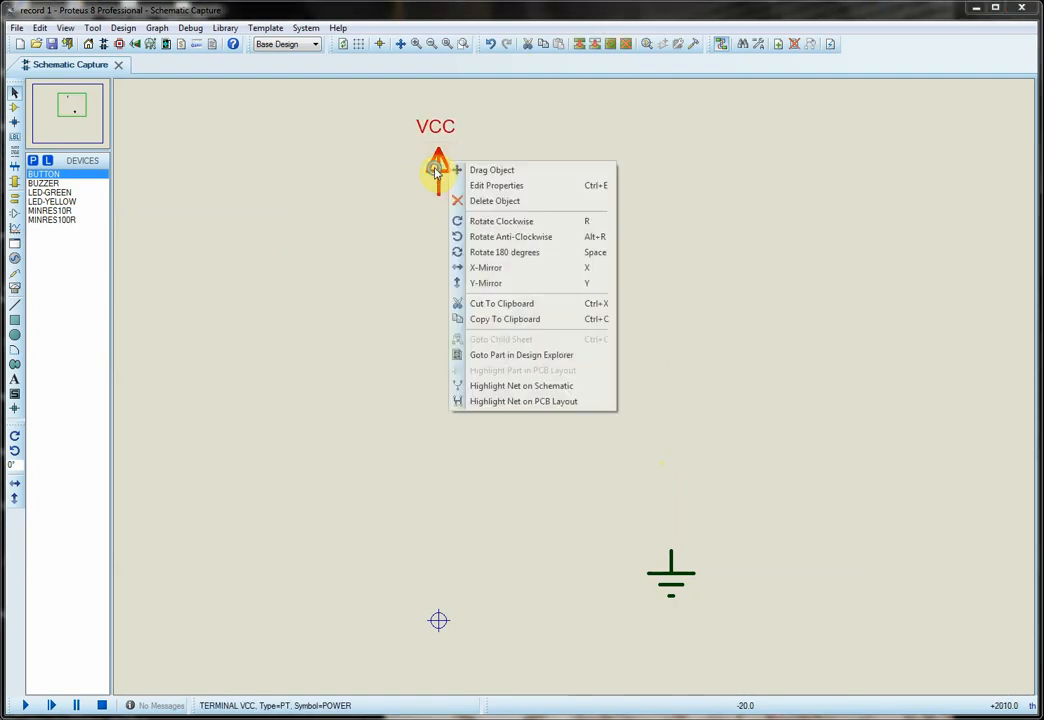
{"action": "right_click", "coordinate": [437, 168]}
{"action": "right_click", "coordinate": [668, 570]}
{"action": "right_click", "coordinate": [668, 570]}
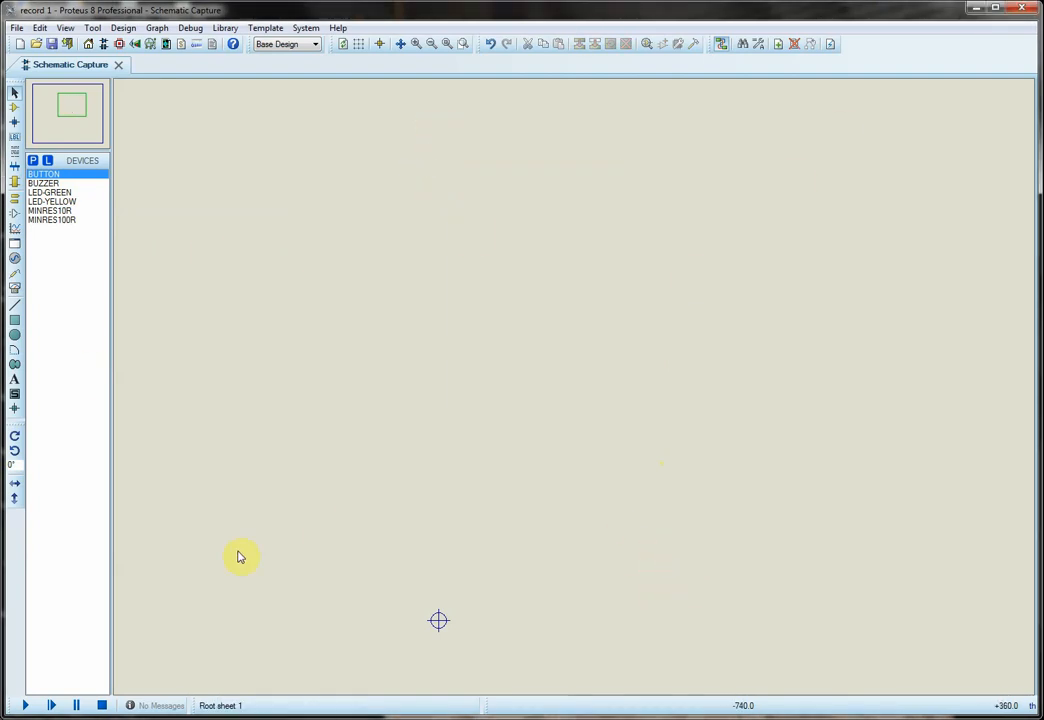
Place a BUZZER right of the sheet origin and a BUTTON to the left of the buzzer
{"action": "left_click", "coordinate": [40, 184]}
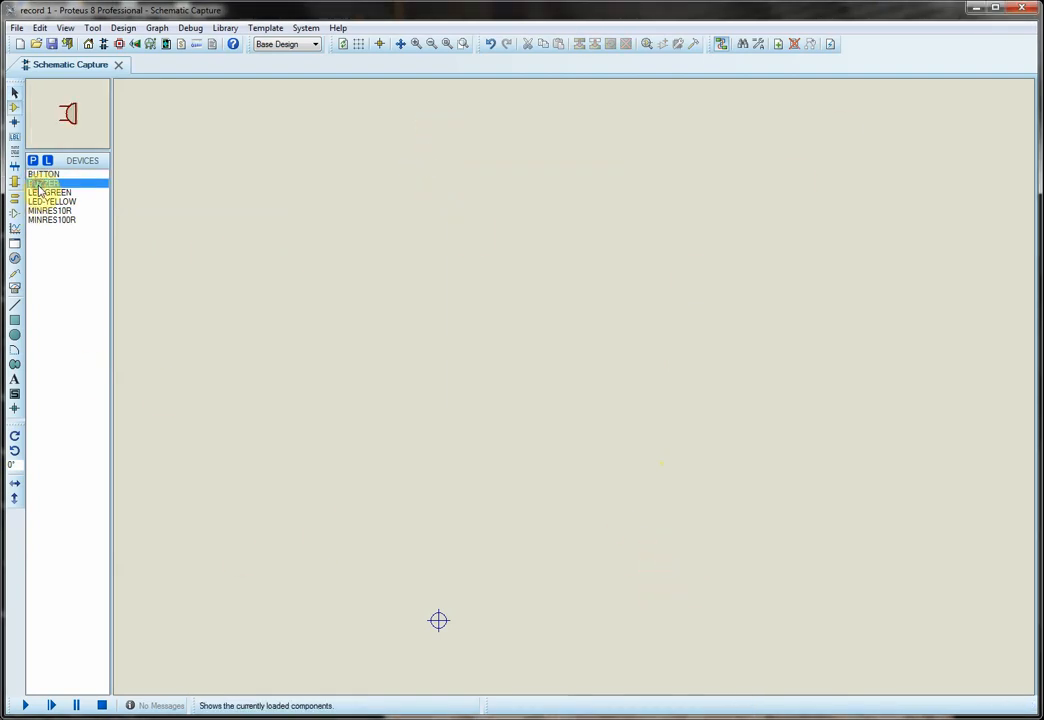
{"action": "left_click", "coordinate": [681, 294]}
{"action": "left_click", "coordinate": [713, 387]}
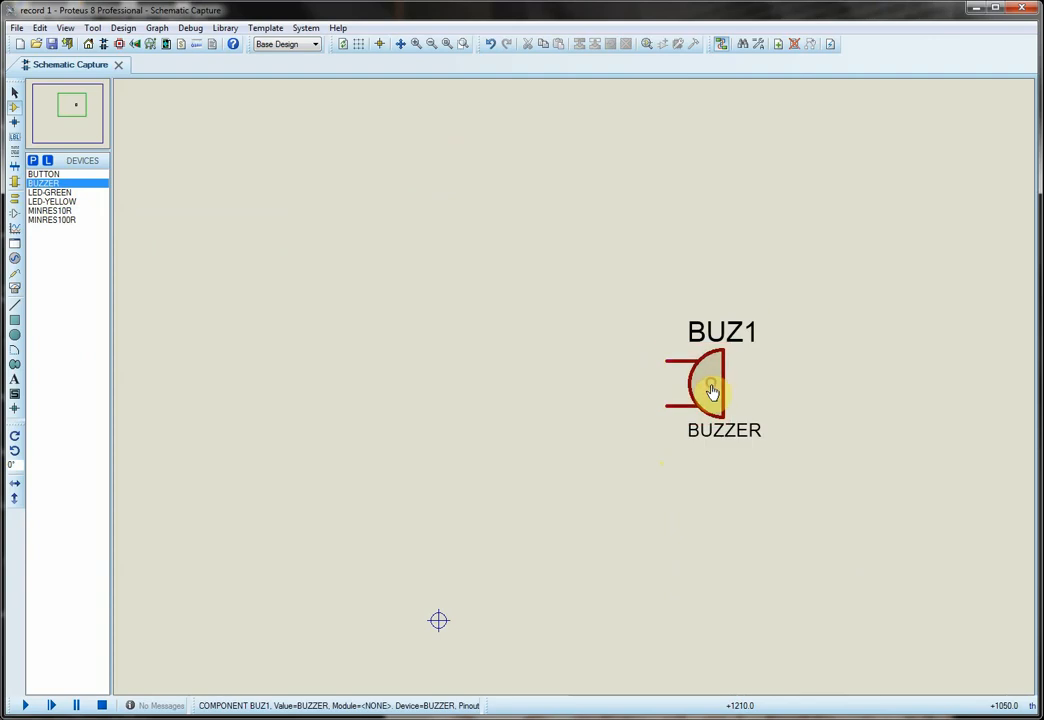
{"action": "left_click", "coordinate": [40, 174]}
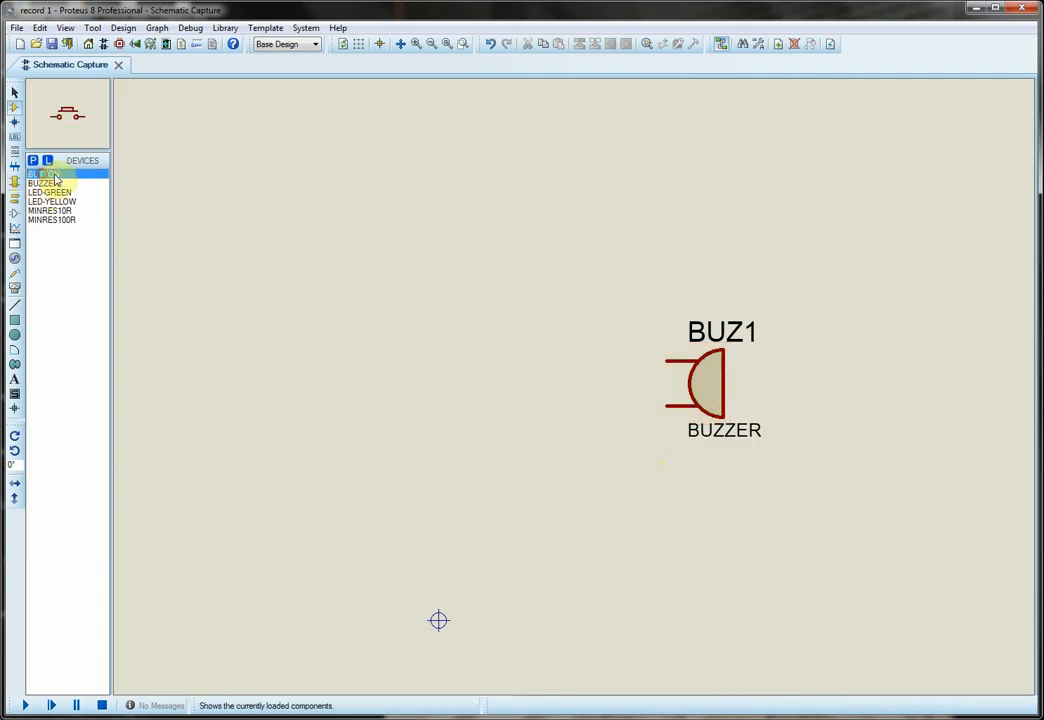
{"action": "left_click", "coordinate": [431, 235]}
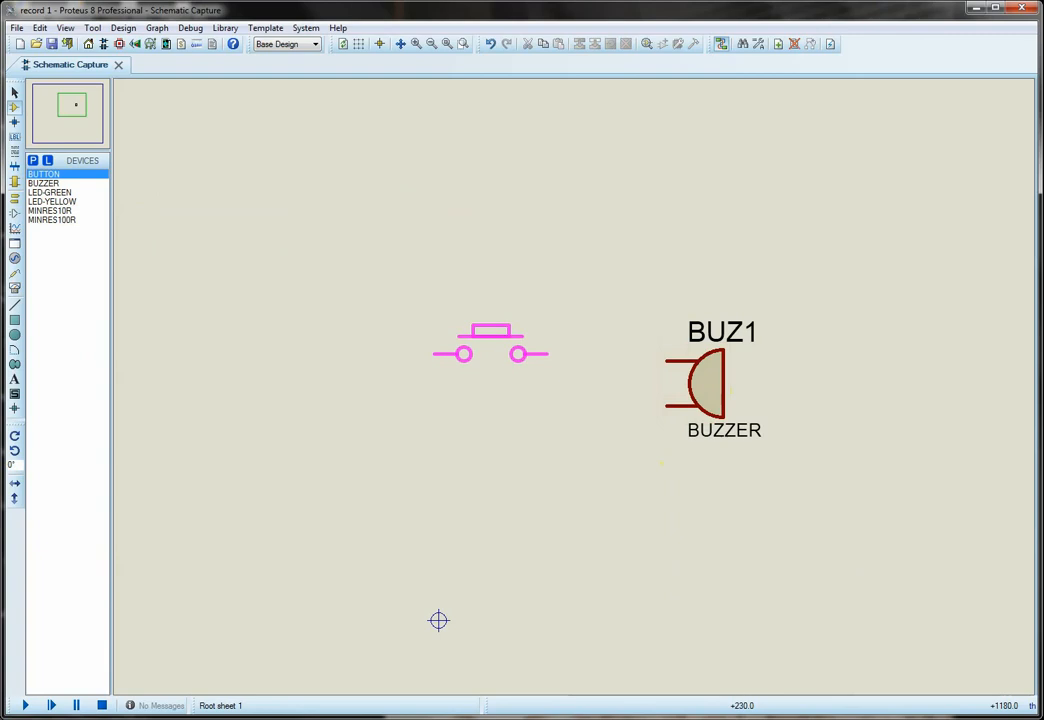
{"action": "left_click", "coordinate": [490, 345]}
Wire the button's right pin to the buzzer's upper pin and align the buzzer so the wire runs straight
{"action": "left_click", "coordinate": [548, 353]}
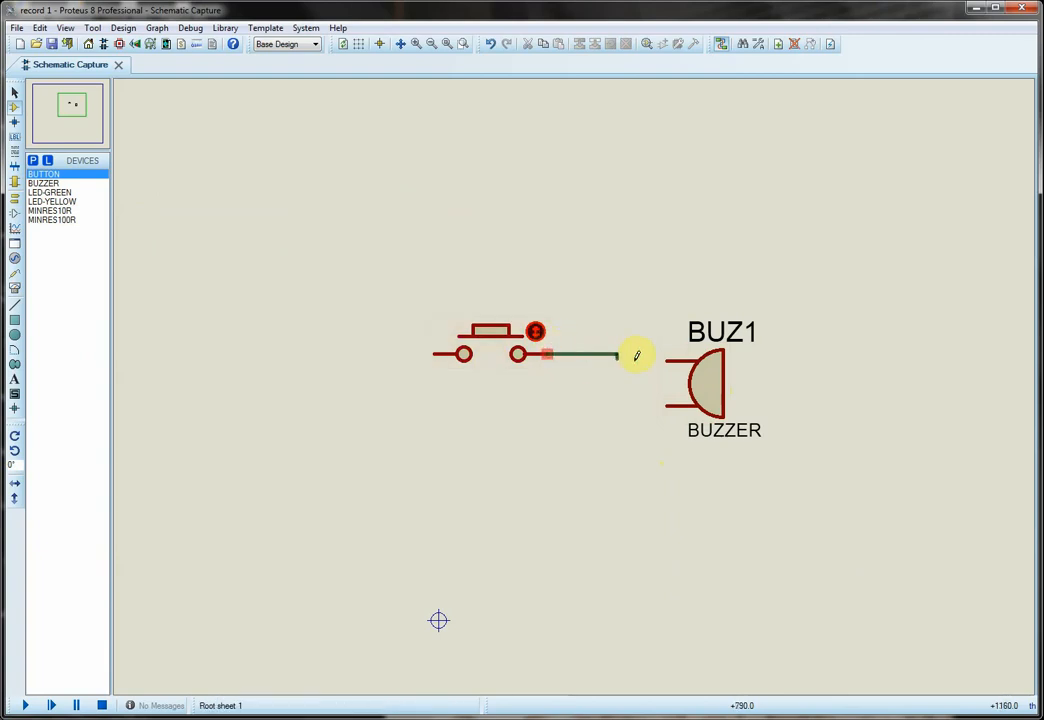
{"action": "left_click", "coordinate": [668, 357]}
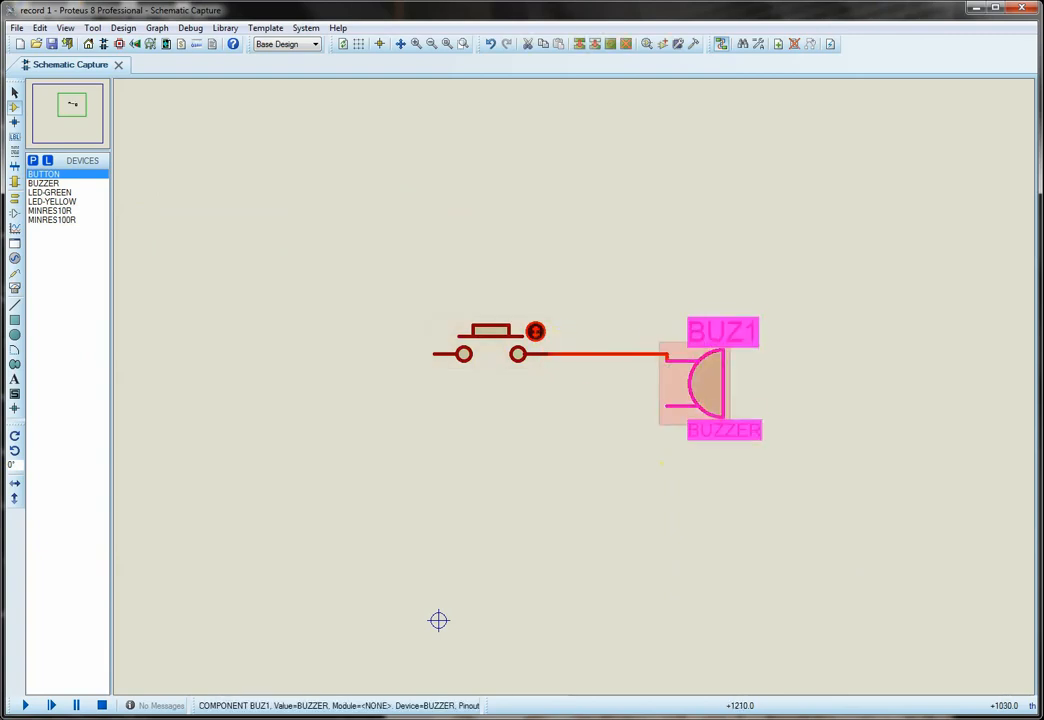
{"action": "left_click", "coordinate": [815, 378]}
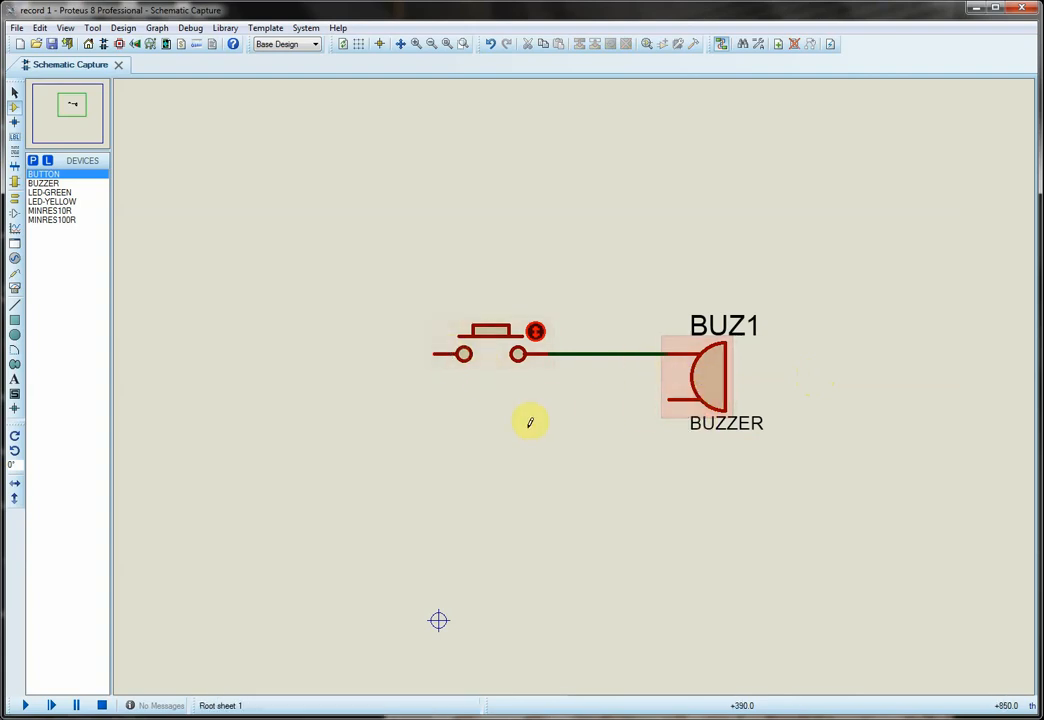
Place a GROUND terminal below the circuit and wire it to the buzzer's lower pin
{"action": "left_click", "coordinate": [15, 205]}
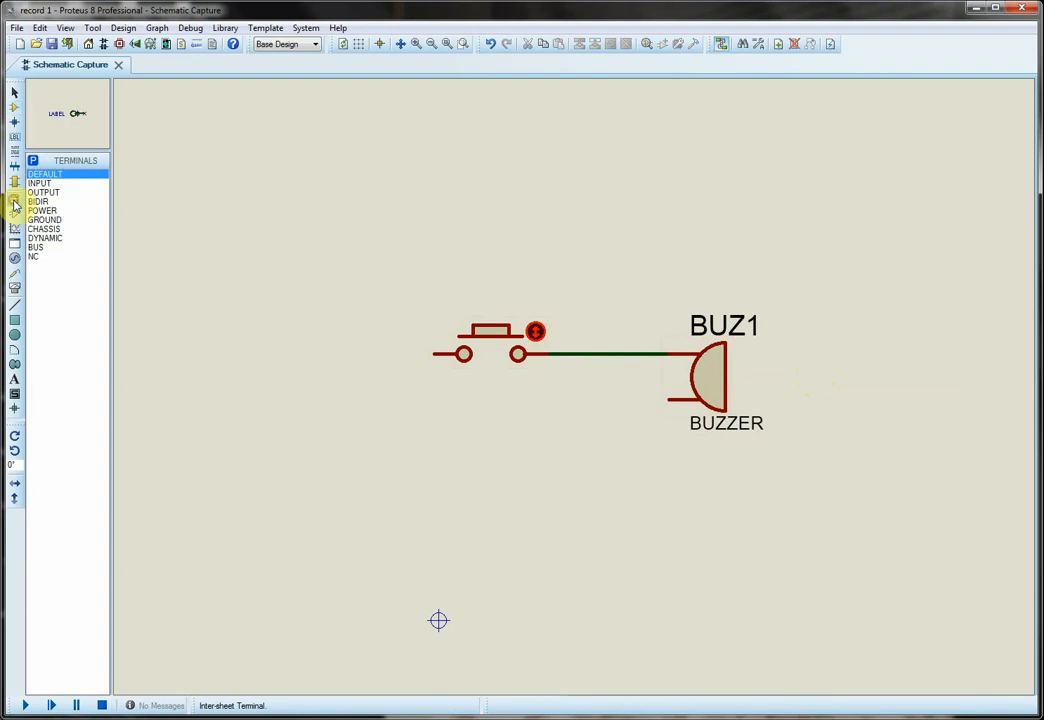
{"action": "left_click", "coordinate": [47, 221]}
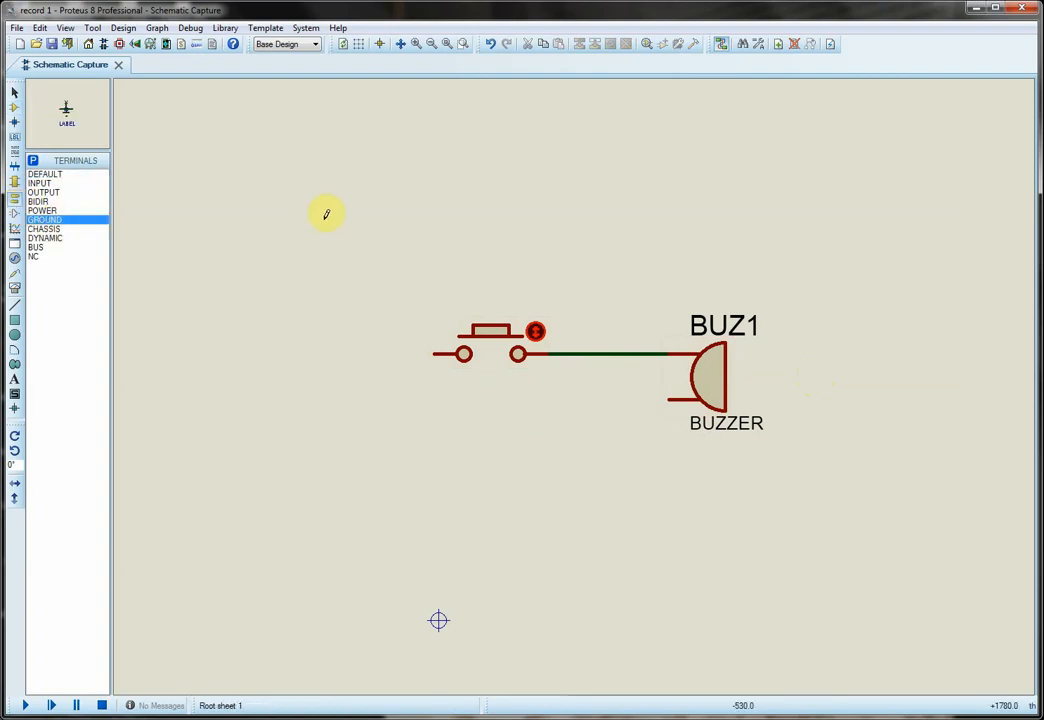
{"action": "left_click", "coordinate": [607, 458]}
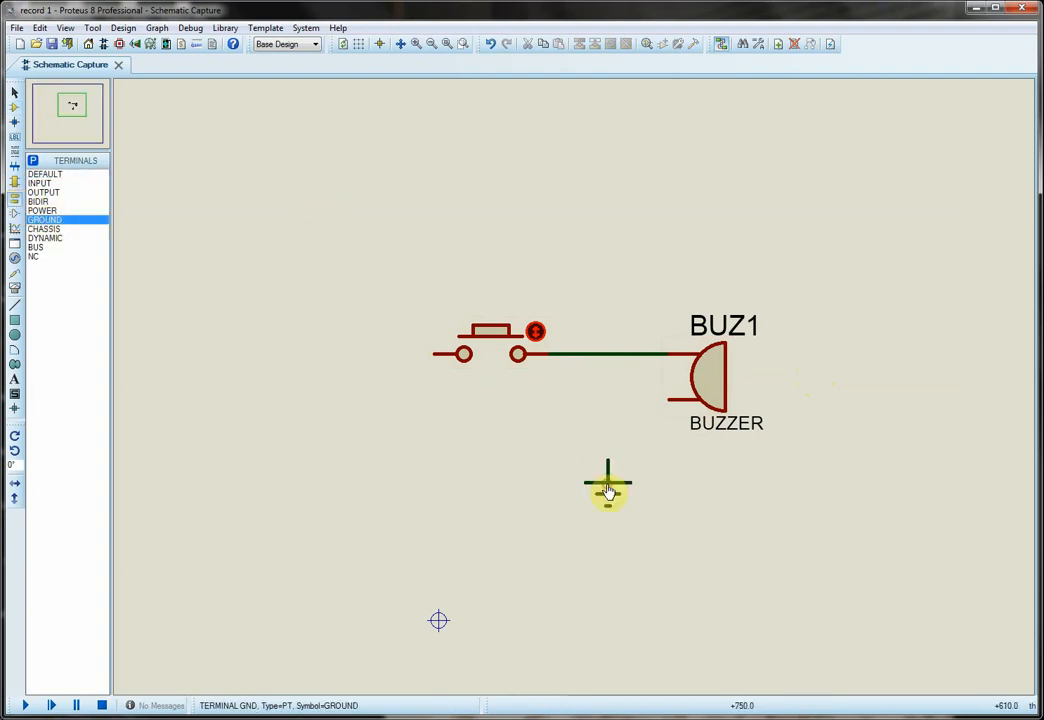
{"action": "left_click", "coordinate": [607, 458]}
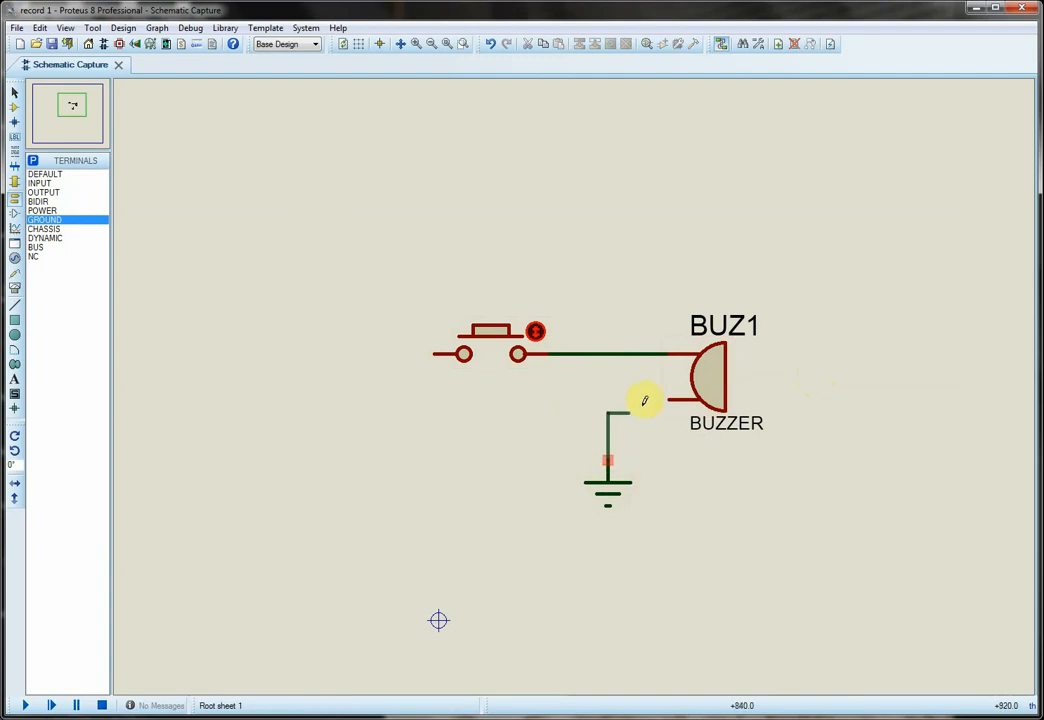
{"action": "left_click", "coordinate": [671, 398]}
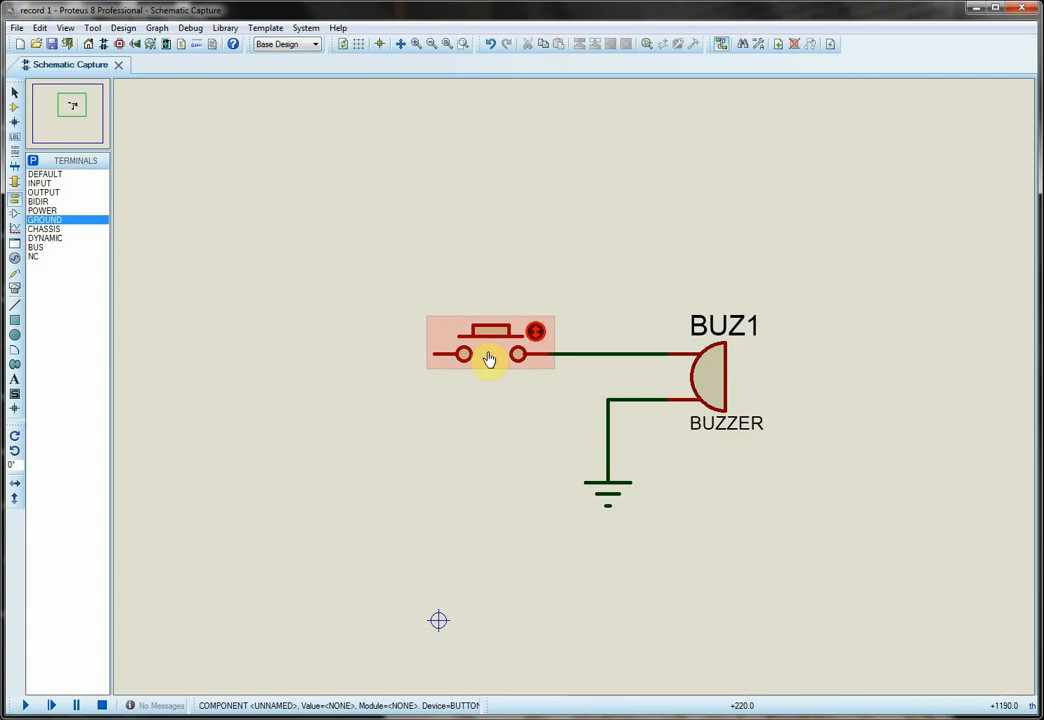
Place a POWER terminal above and left of the button and wire it to the button's left pin
{"action": "left_click", "coordinate": [42, 210]}
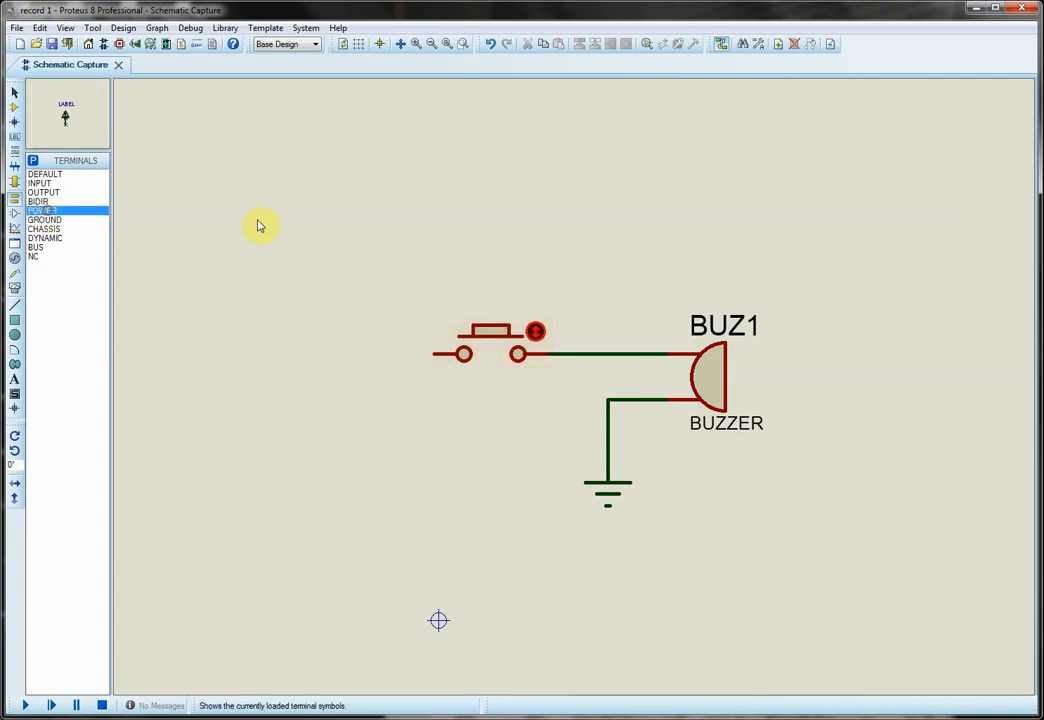
{"action": "left_click", "coordinate": [397, 310]}
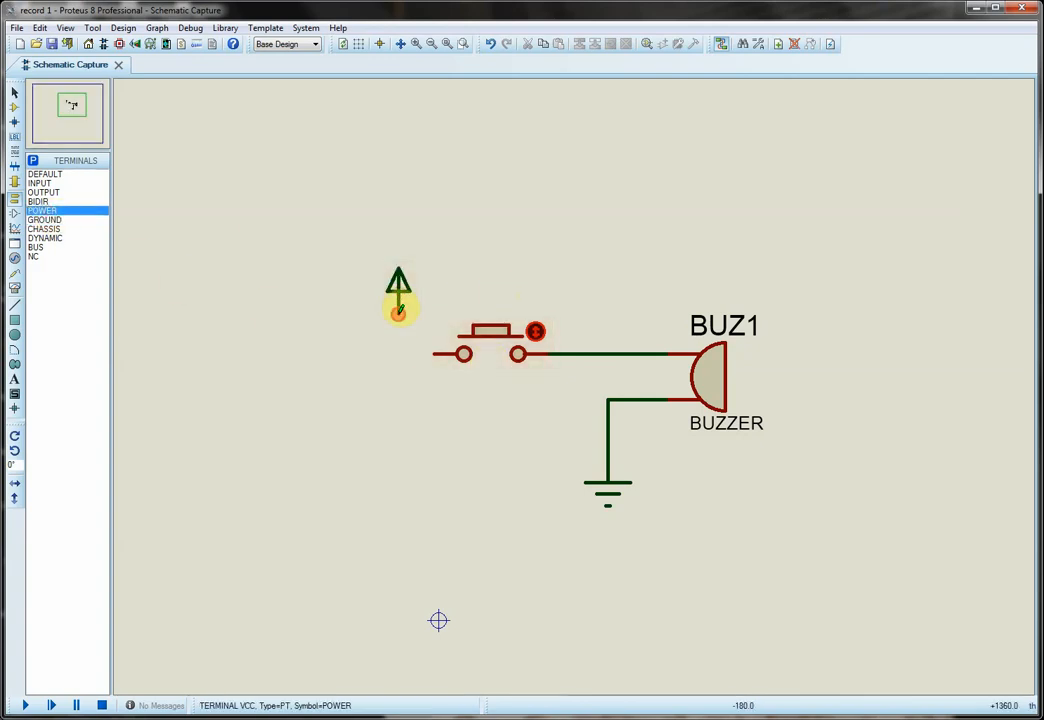
{"action": "left_click", "coordinate": [398, 313]}
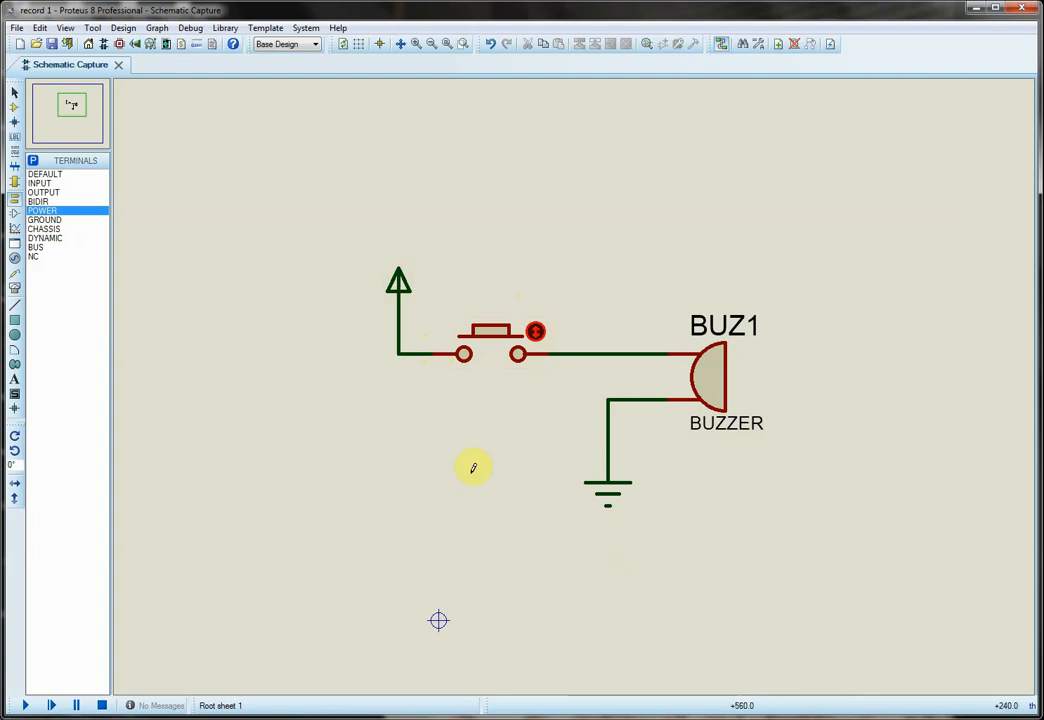
Run the circuit simulation briefly with the button open and stop it
{"action": "left_click", "coordinate": [24, 704]}
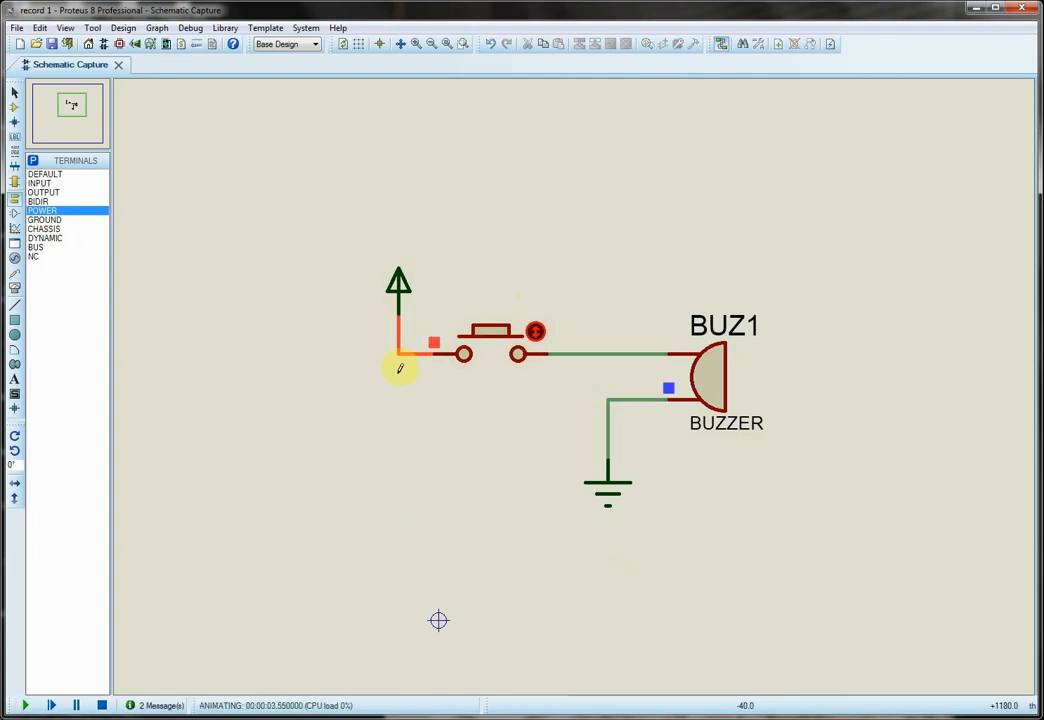
{"action": "left_click", "coordinate": [101, 705]}
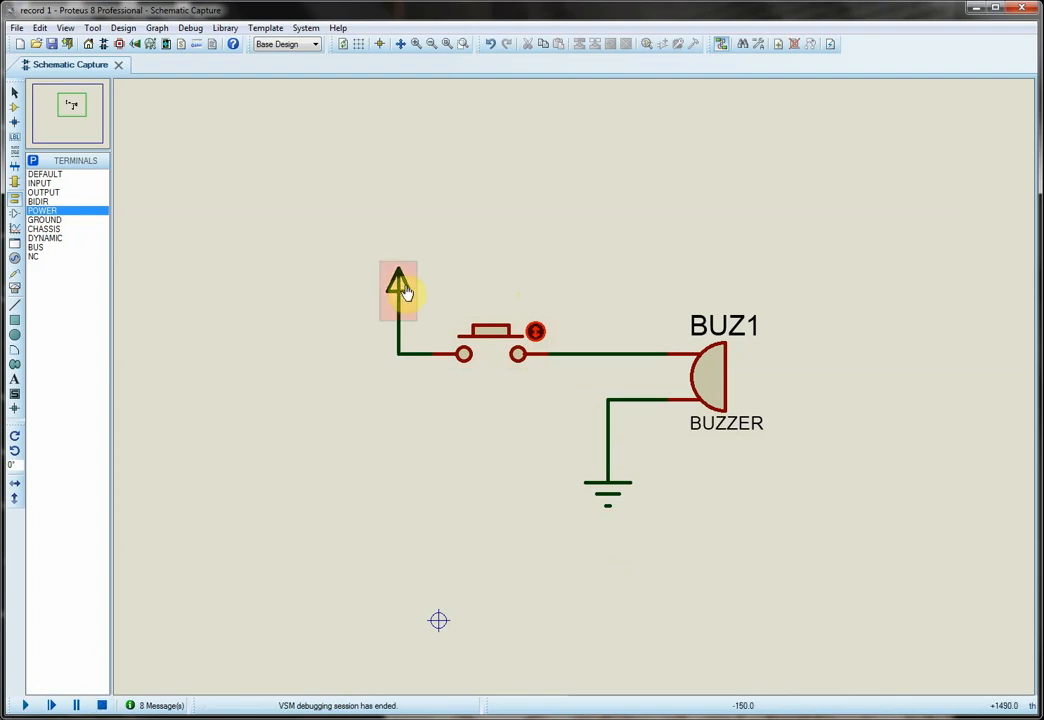
Label the power terminal VCC
{"action": "double_click", "coordinate": [400, 285]}
{"action": "left_click", "coordinate": [567, 255]}
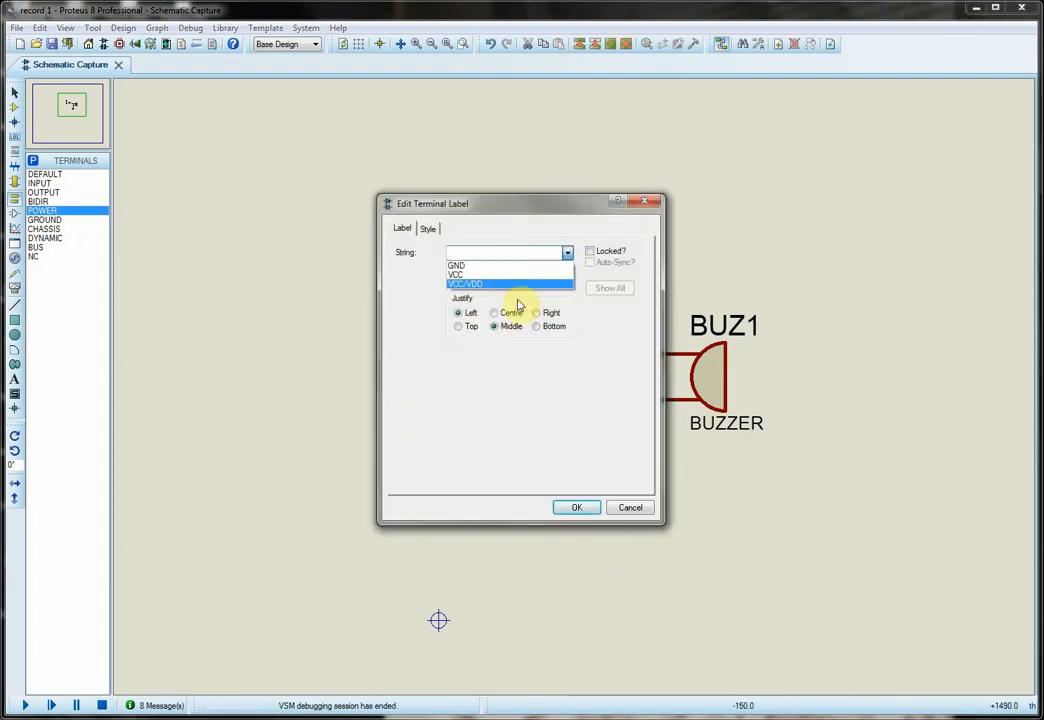
{"action": "left_click", "coordinate": [512, 285]}
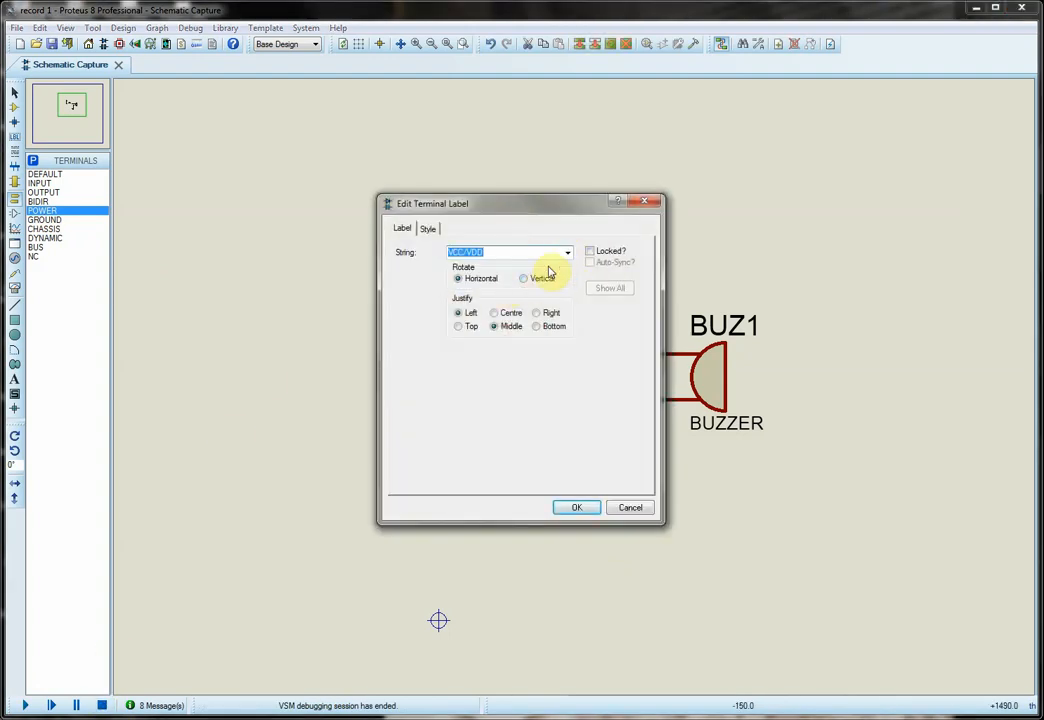
{"action": "left_click", "coordinate": [572, 508]}
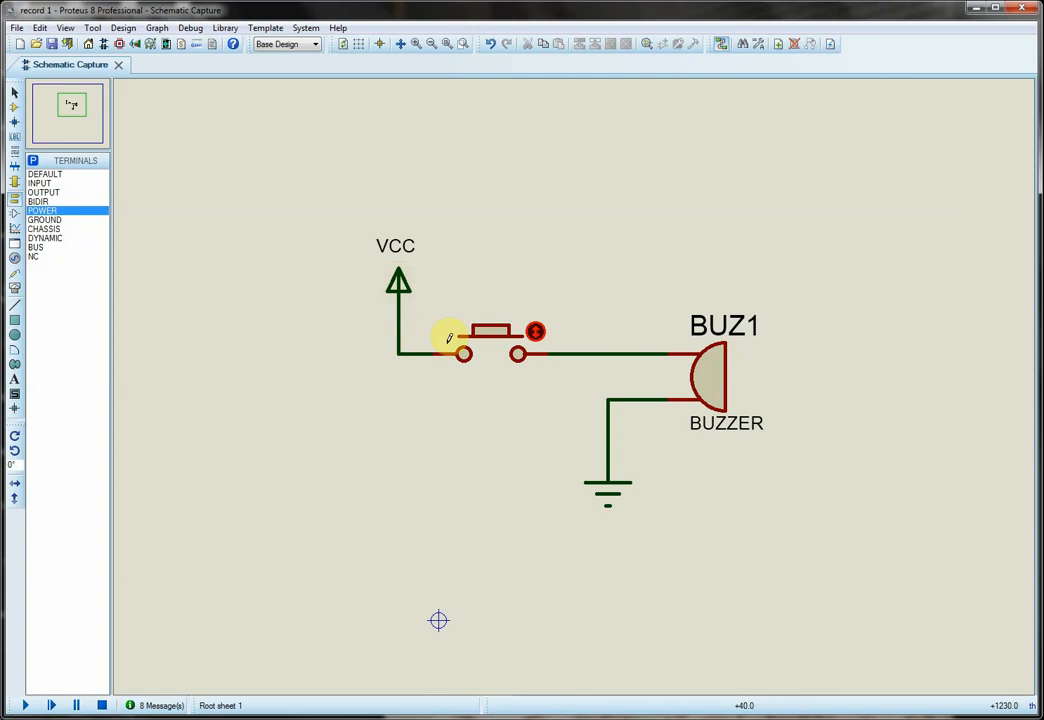
Run the simulation, close the button to power the buzzer, and stop the simulation
{"action": "left_click", "coordinate": [28, 705]}
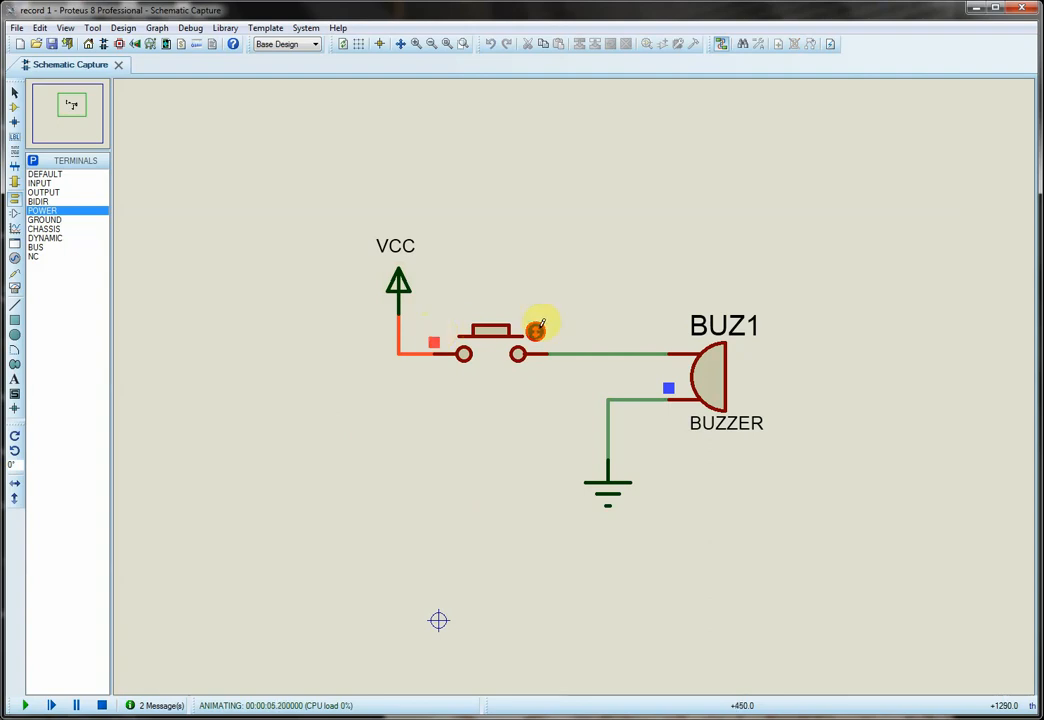
{"action": "left_click", "coordinate": [536, 330]}
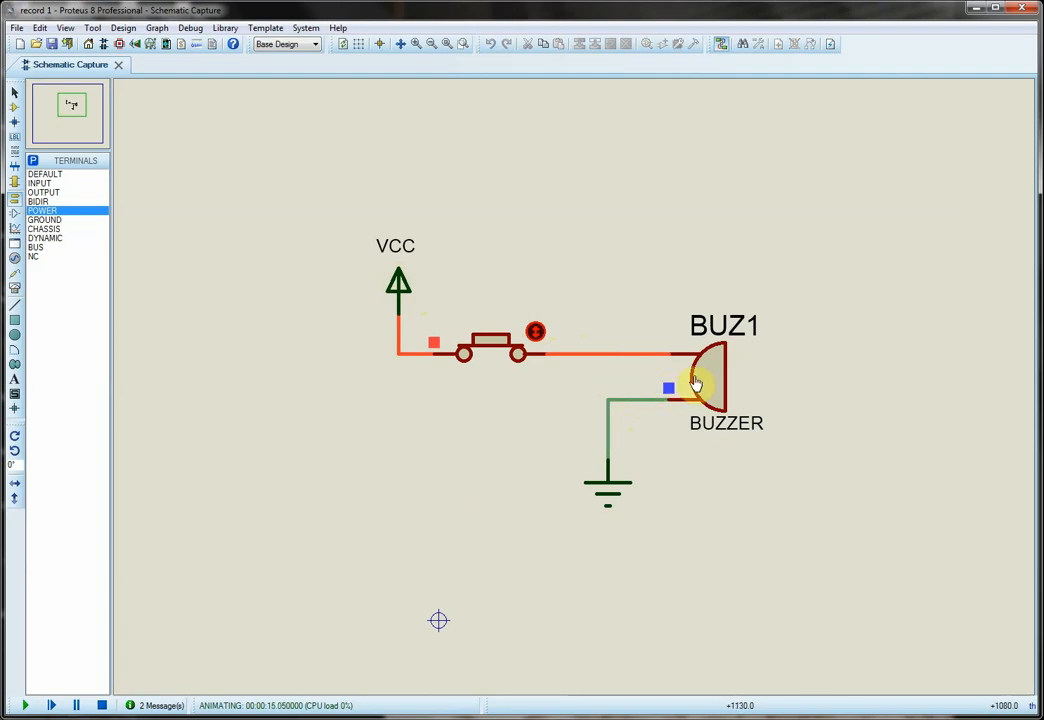
{"action": "left_click", "coordinate": [101, 706]}
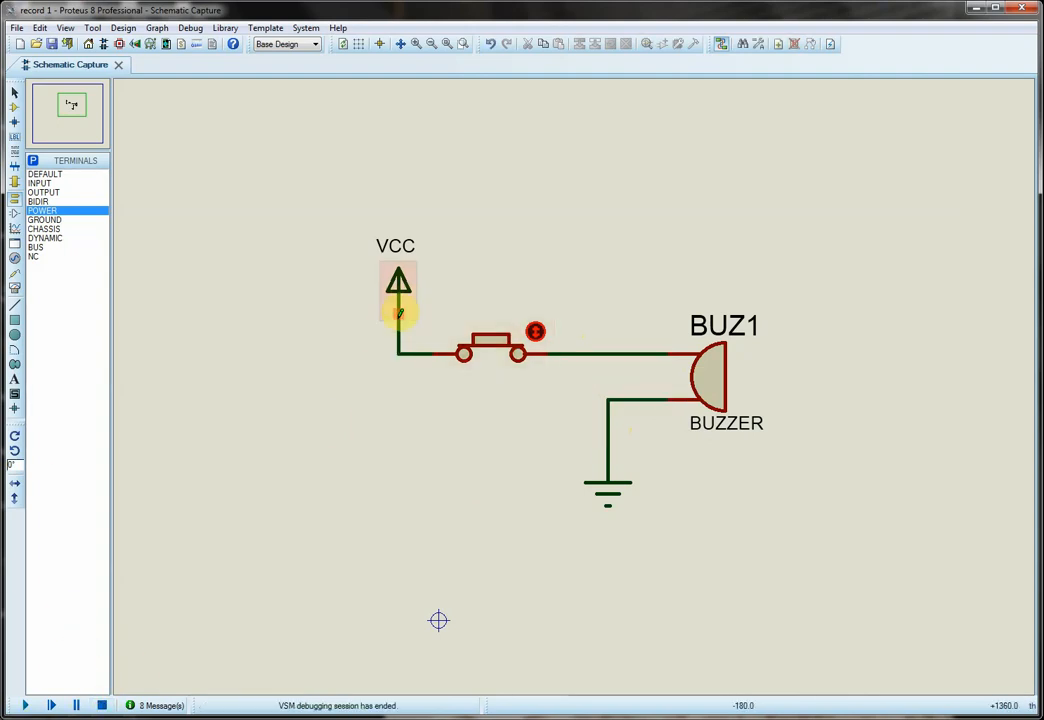
Place a DC voltmeter below the VCC terminal and delete it again
{"action": "left_click", "coordinate": [14, 258]}
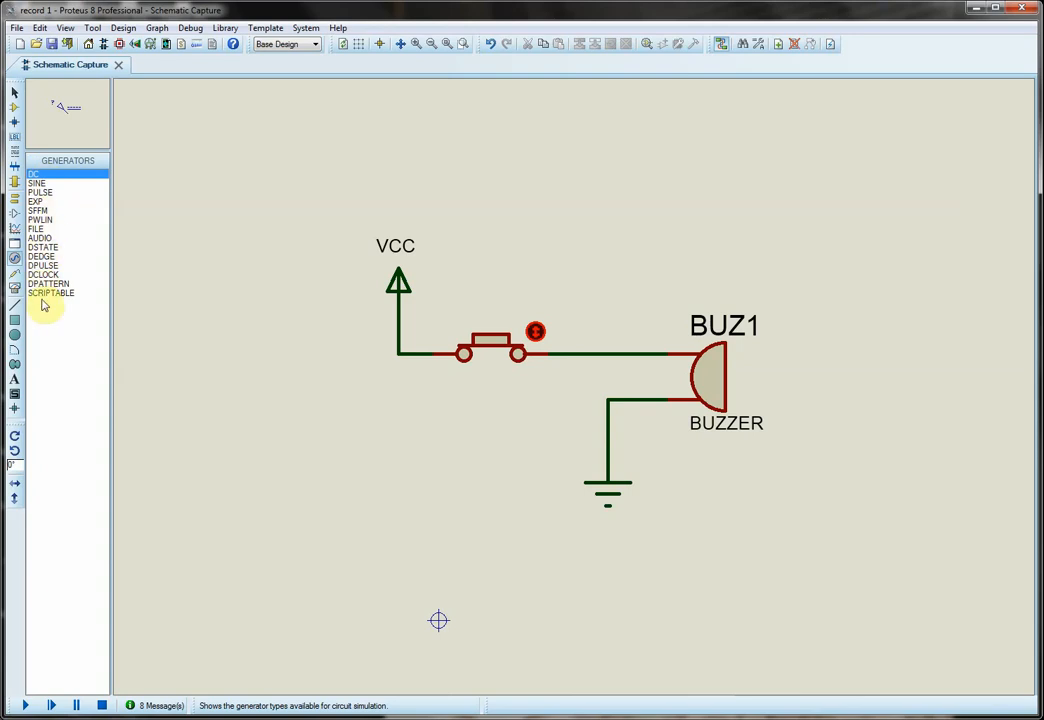
{"action": "left_click", "coordinate": [14, 287]}
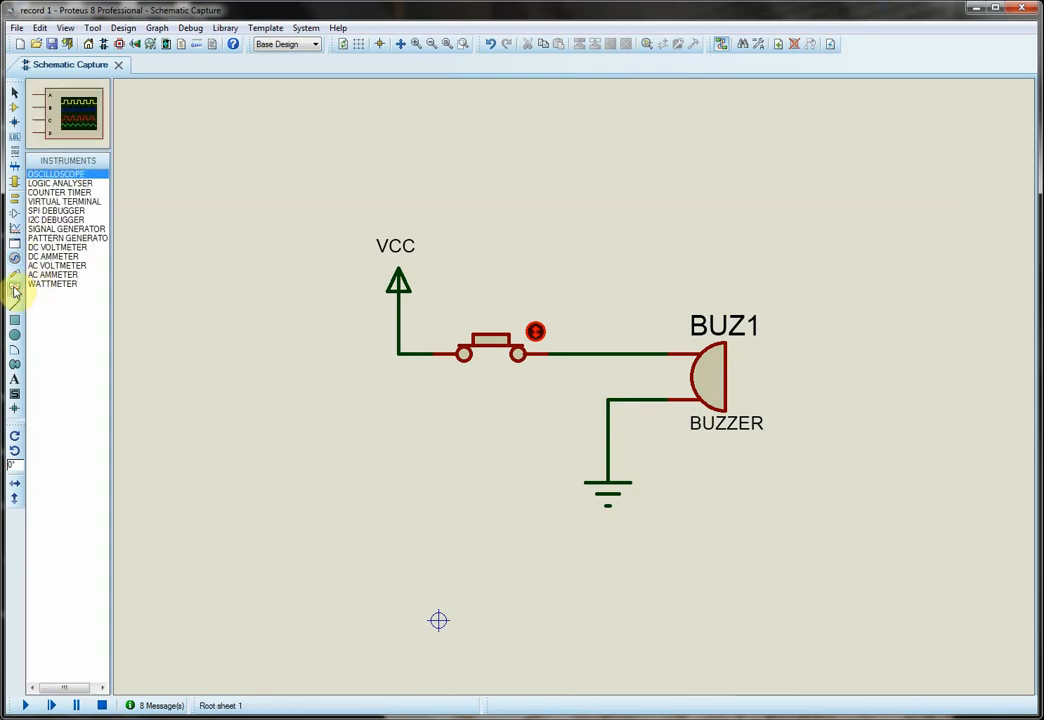
{"action": "left_click", "coordinate": [48, 249]}
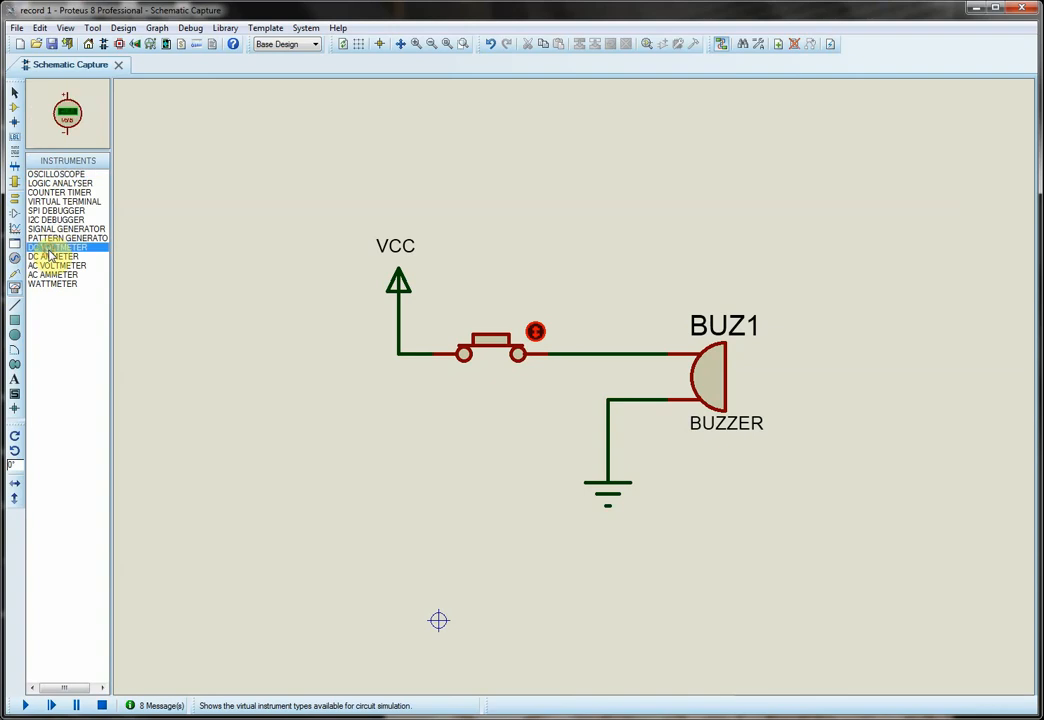
{"action": "left_click", "coordinate": [380, 422]}
{"action": "left_click", "coordinate": [386, 482]}
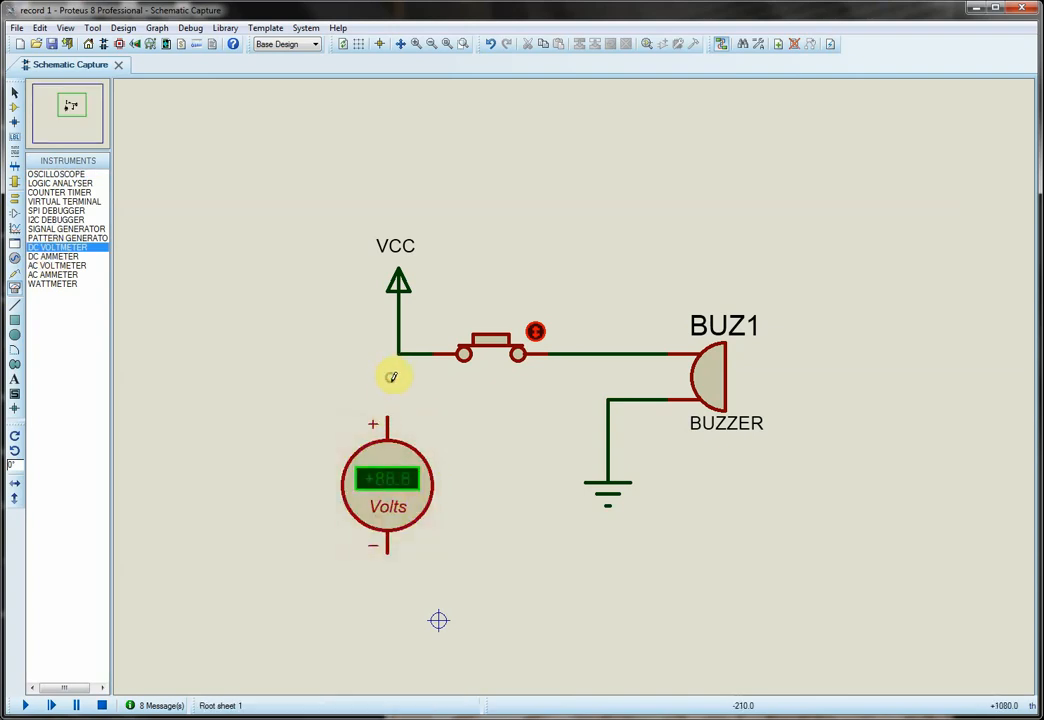
{"action": "right_click", "coordinate": [398, 489]}
{"action": "right_click", "coordinate": [398, 489]}
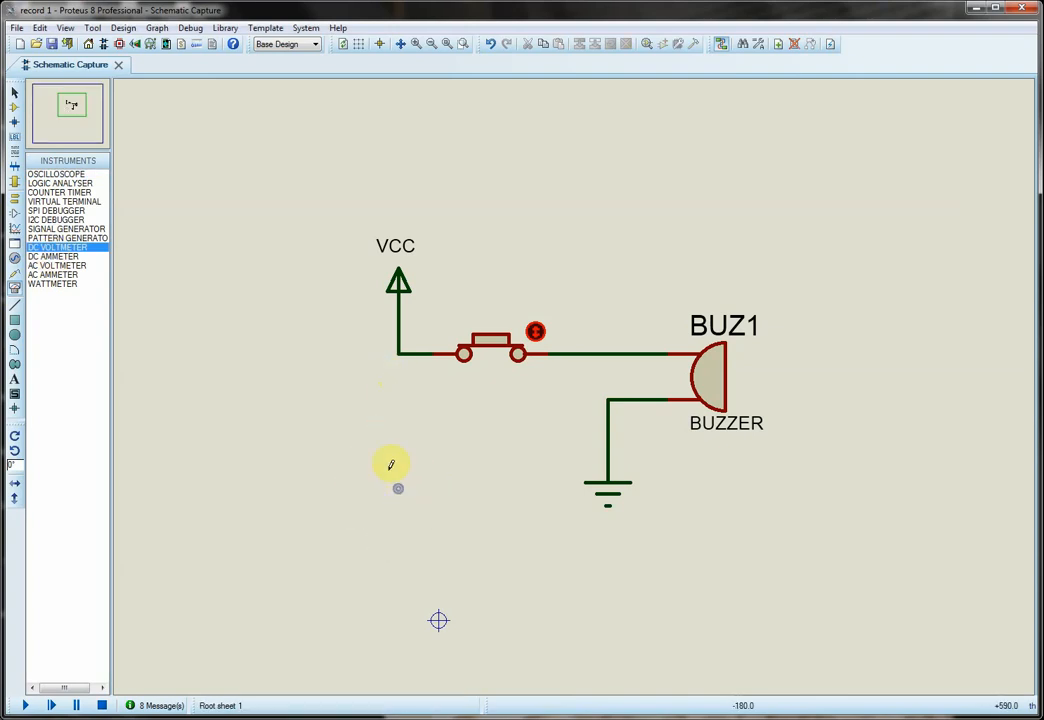
Place a voltage probe on the wire between the VCC terminal and the push button
{"action": "left_click", "coordinate": [15, 274]}
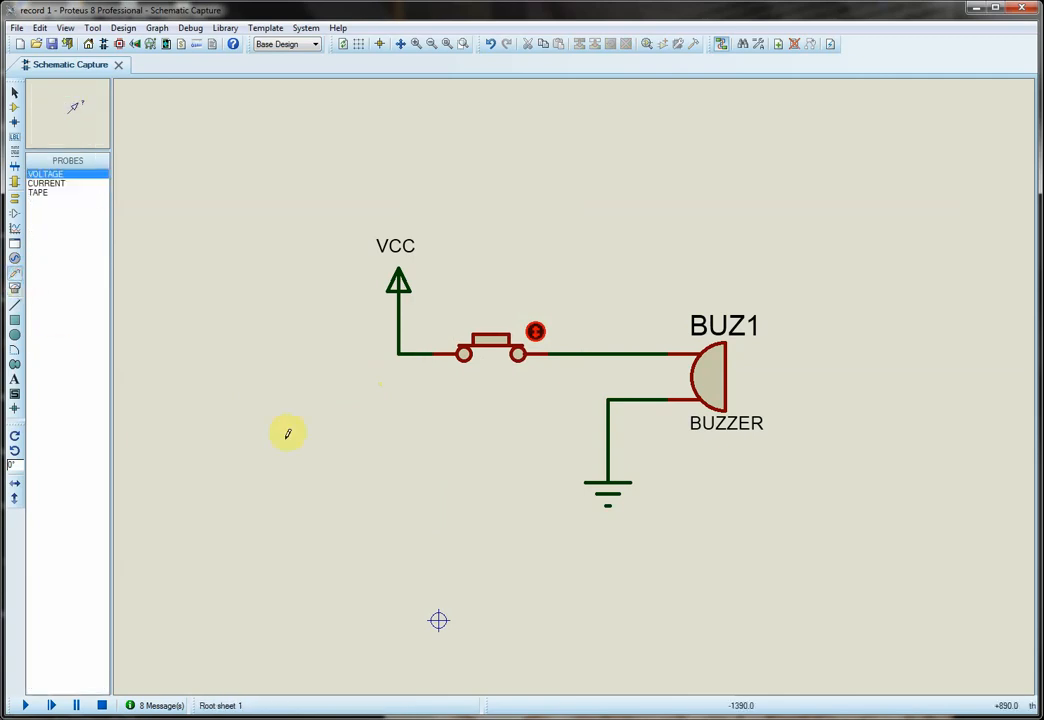
{"action": "left_click", "coordinate": [398, 337]}
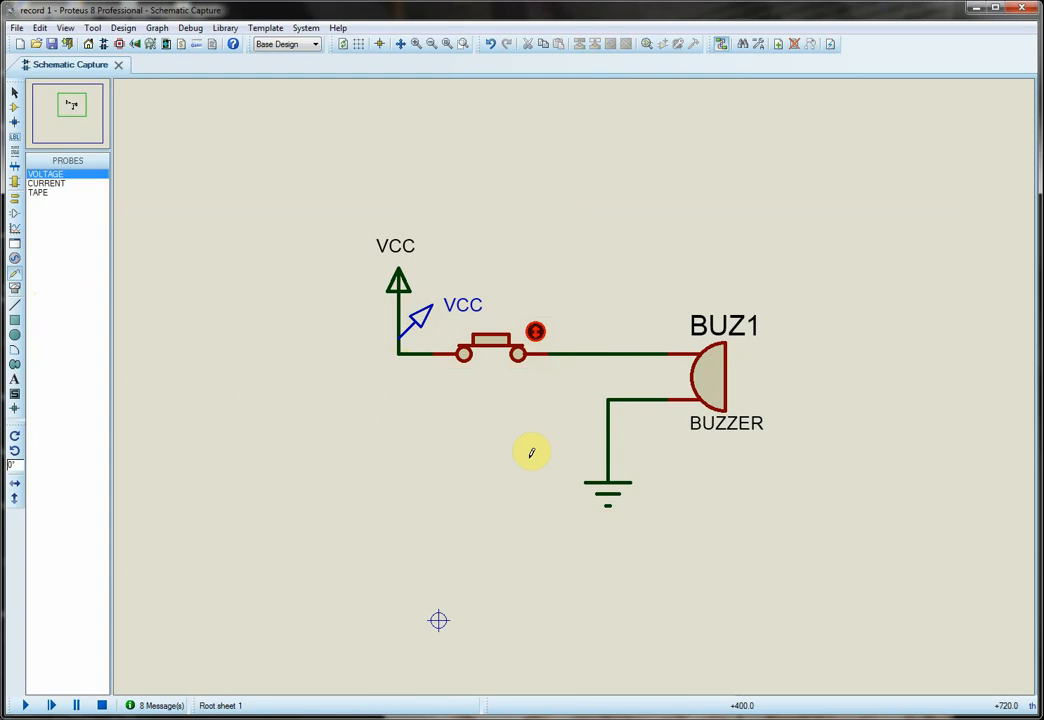
{"action": "left_click", "coordinate": [616, 352]}
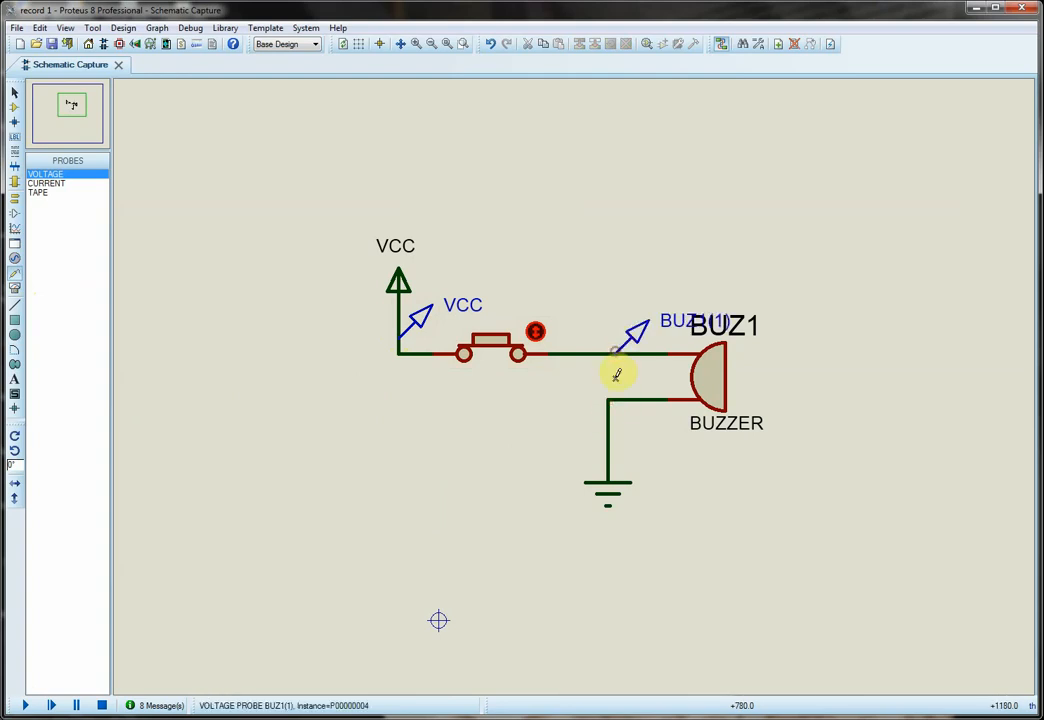
{"action": "left_click", "coordinate": [632, 340]}
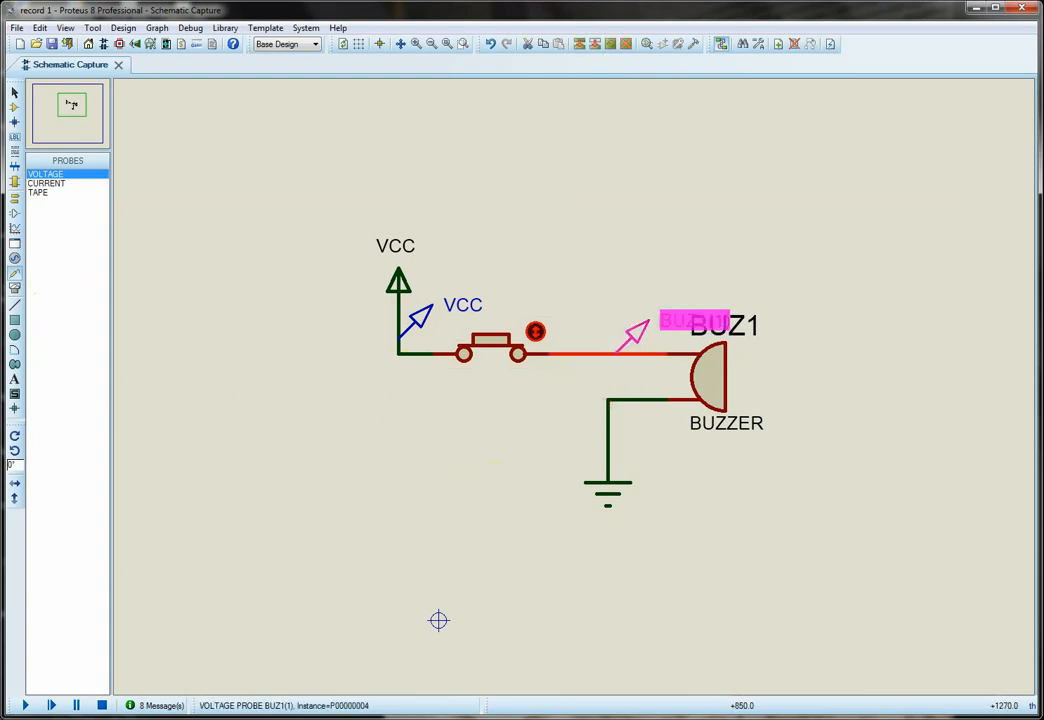
{"action": "left_click_drag", "start_coordinate": [632, 340], "coordinate": [587, 340]}
{"action": "left_click", "coordinate": [557, 414]}
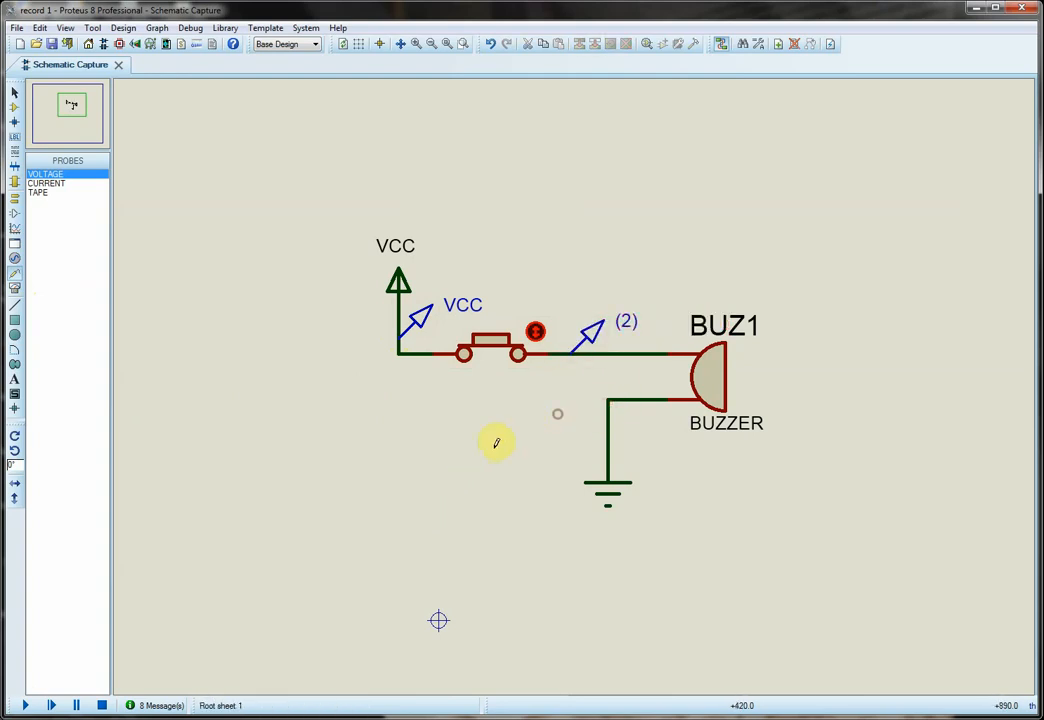
{"action": "right_click", "coordinate": [592, 334]}
{"action": "right_click", "coordinate": [592, 334]}
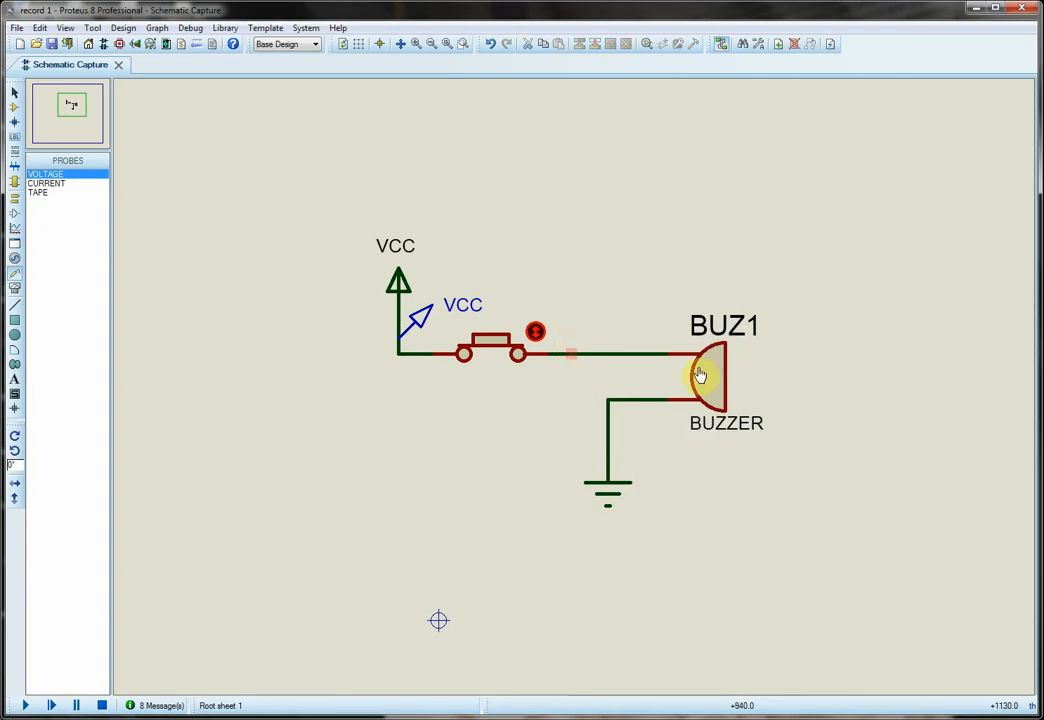
Move the ground terminal and the buzzer lower, and place a voltage probe on the wire between the button and the buzzer
{"action": "left_click", "coordinate": [619, 496]}
{"action": "left_click_drag", "start_coordinate": [619, 497], "coordinate": [608, 562]}
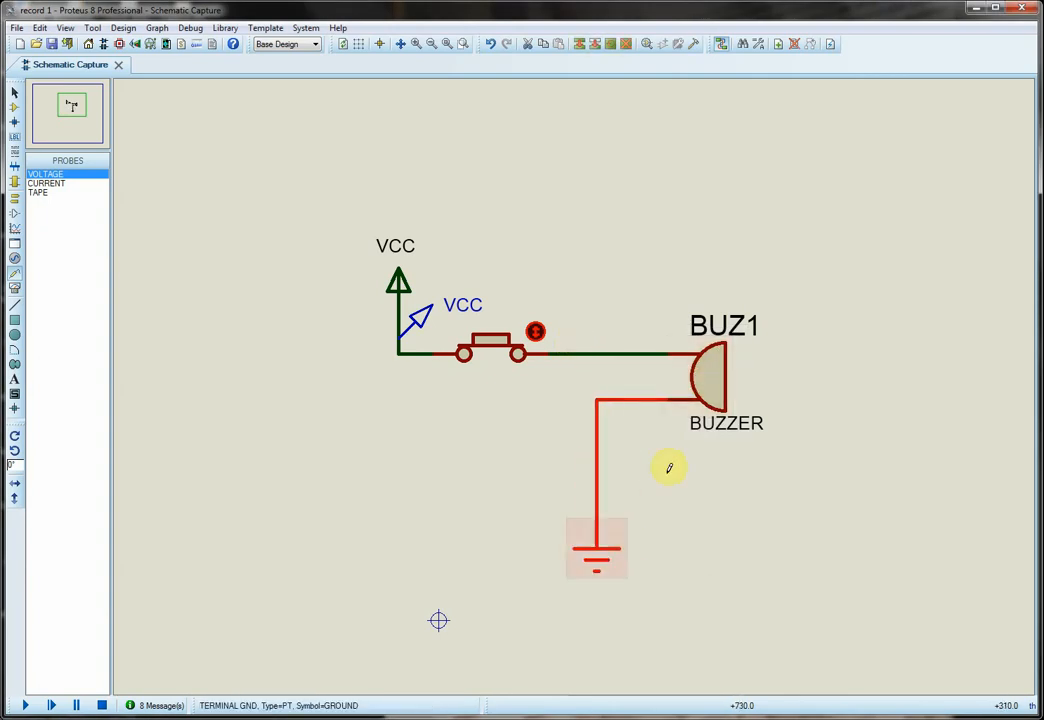
{"action": "left_click", "coordinate": [695, 400]}
{"action": "left_click_drag", "start_coordinate": [695, 400], "coordinate": [687, 428]}
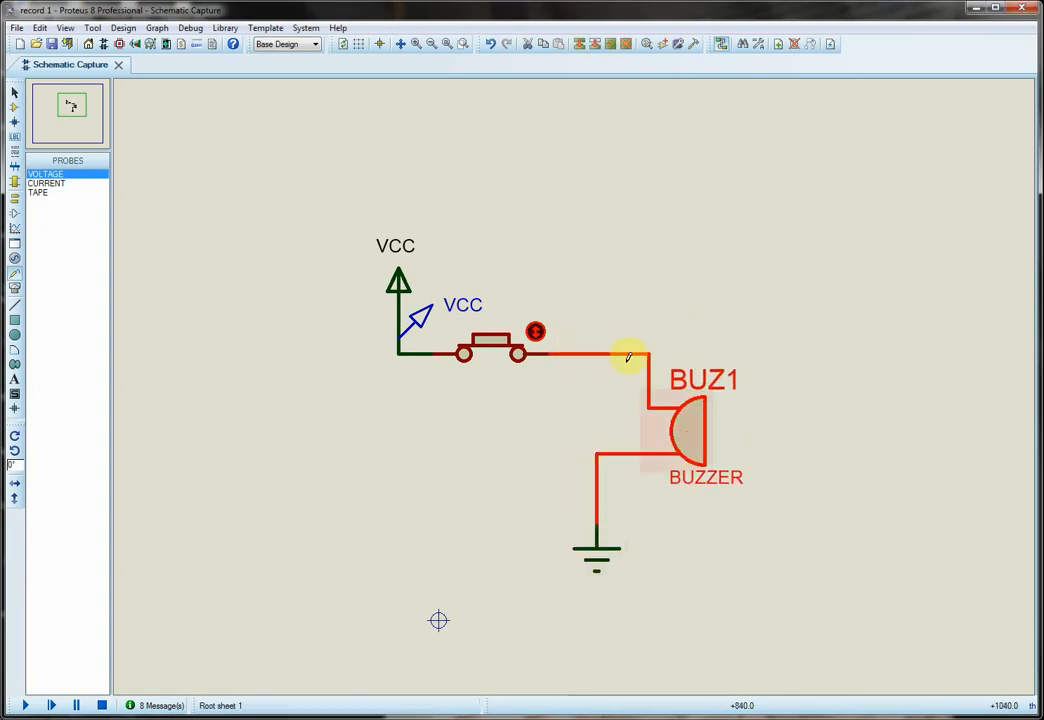
{"action": "left_click", "coordinate": [613, 326]}
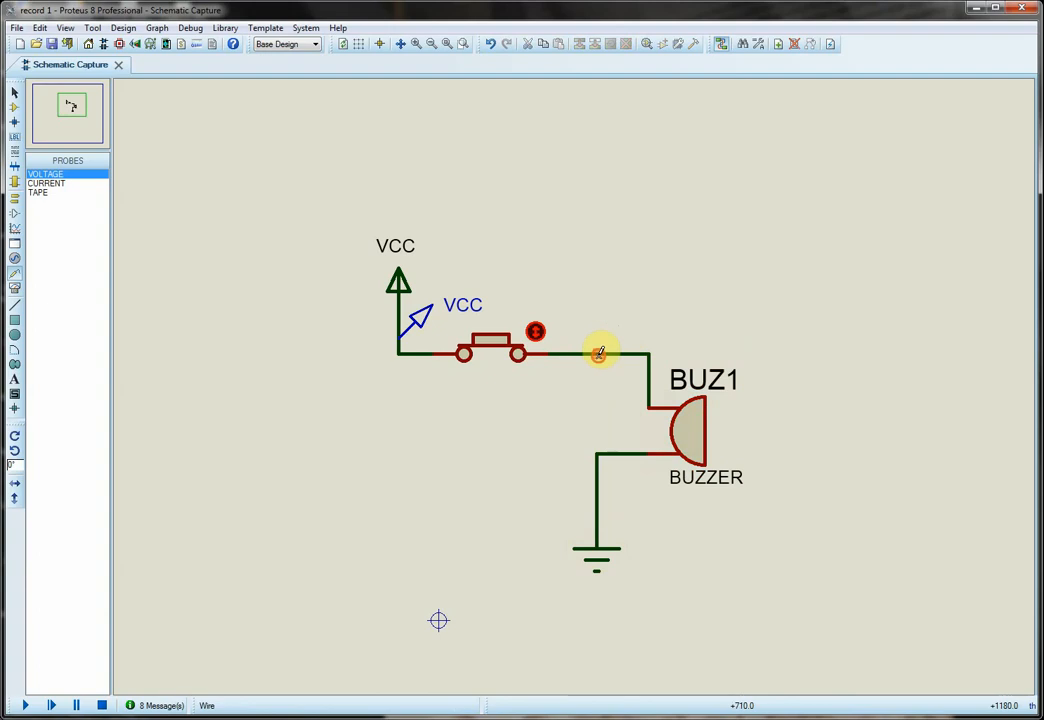
{"action": "left_click", "coordinate": [598, 353]}
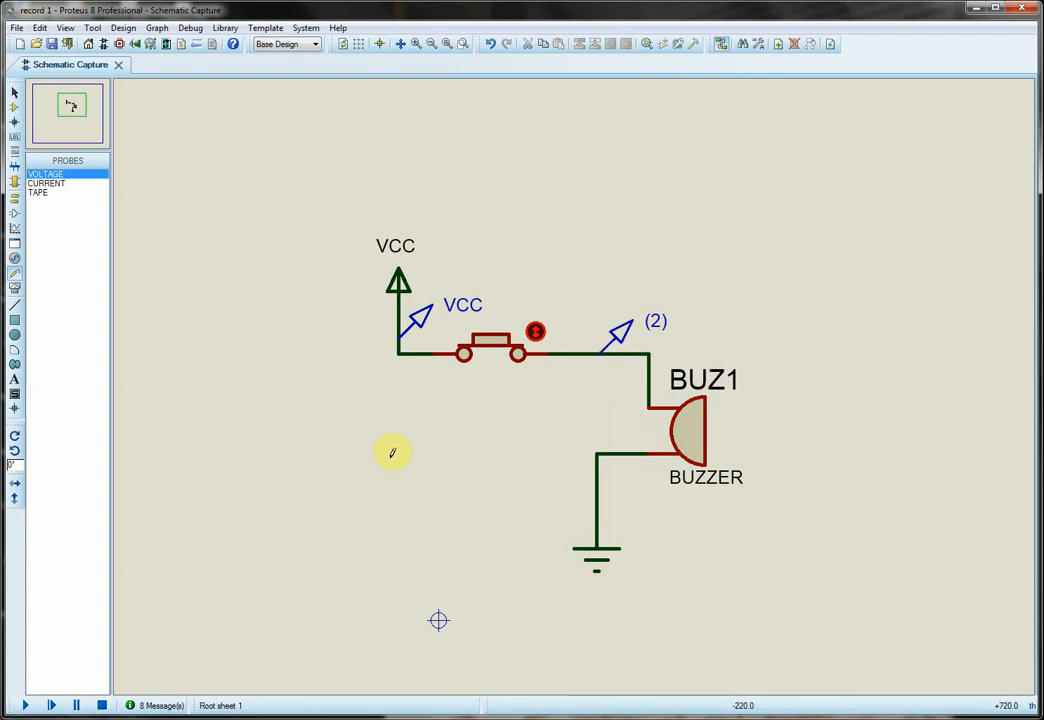
Run the simulation, open and close the button to compare the two probe voltages, and stop the simulation
{"action": "left_click", "coordinate": [25, 705]}
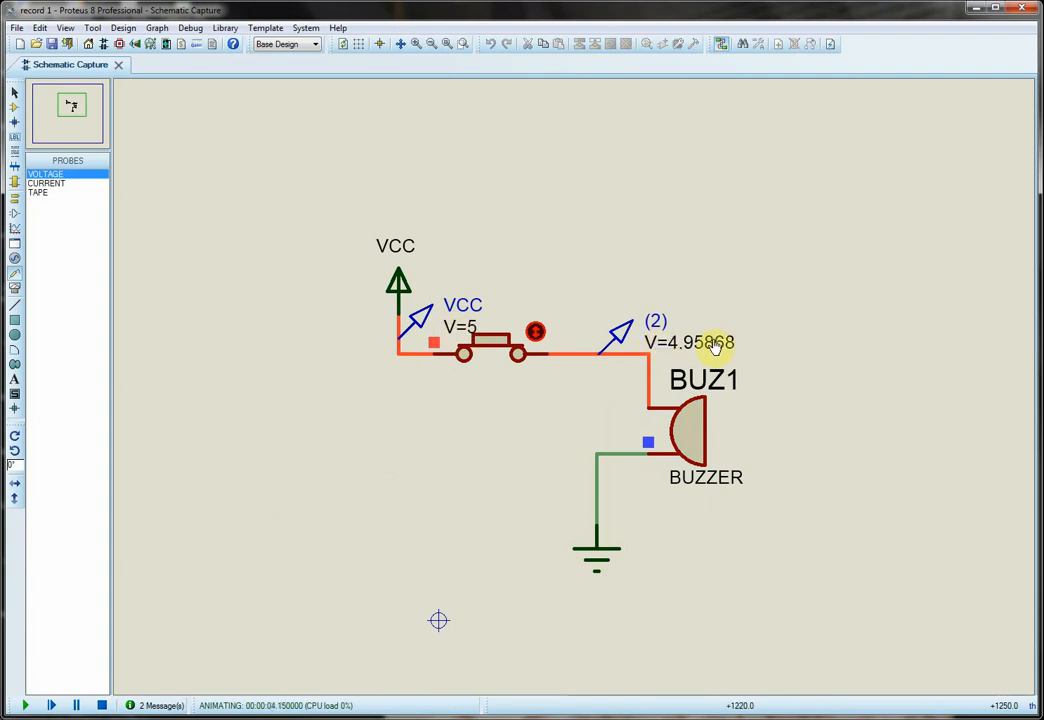
{"action": "left_click", "coordinate": [536, 331]}
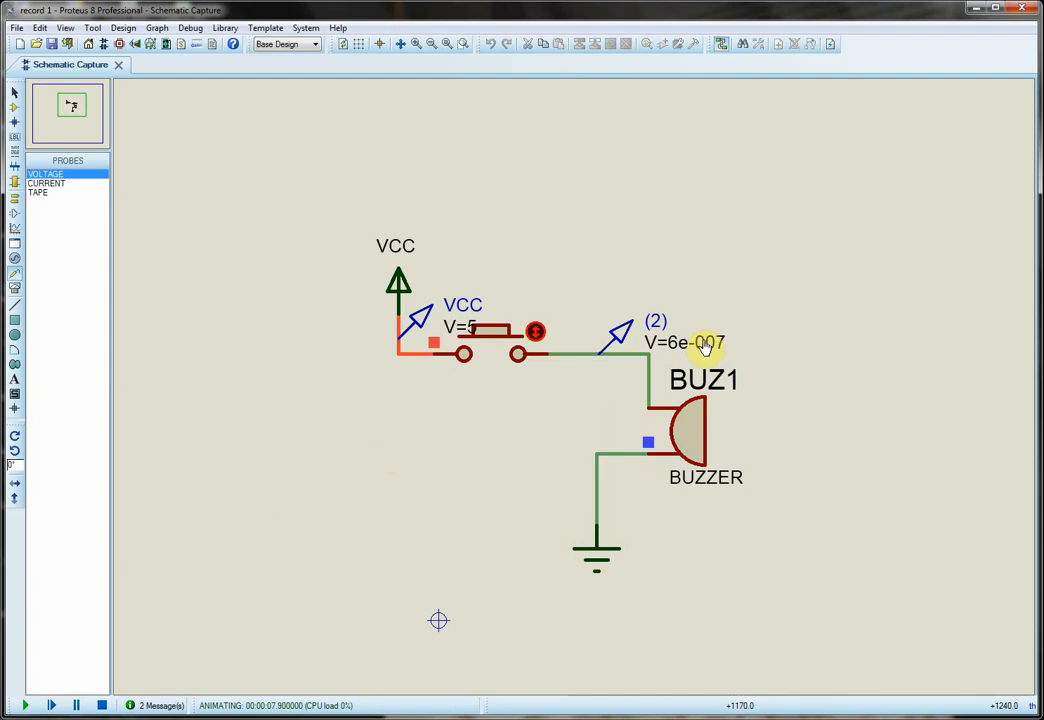
{"action": "left_click", "coordinate": [536, 332]}
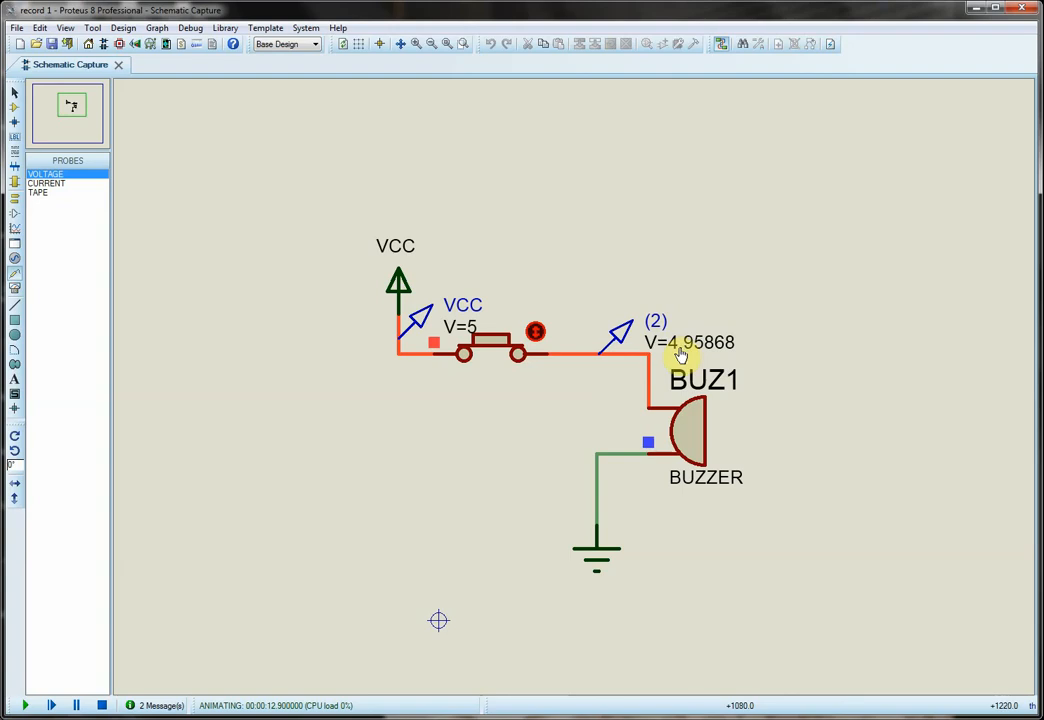
{"action": "left_click", "coordinate": [100, 705]}
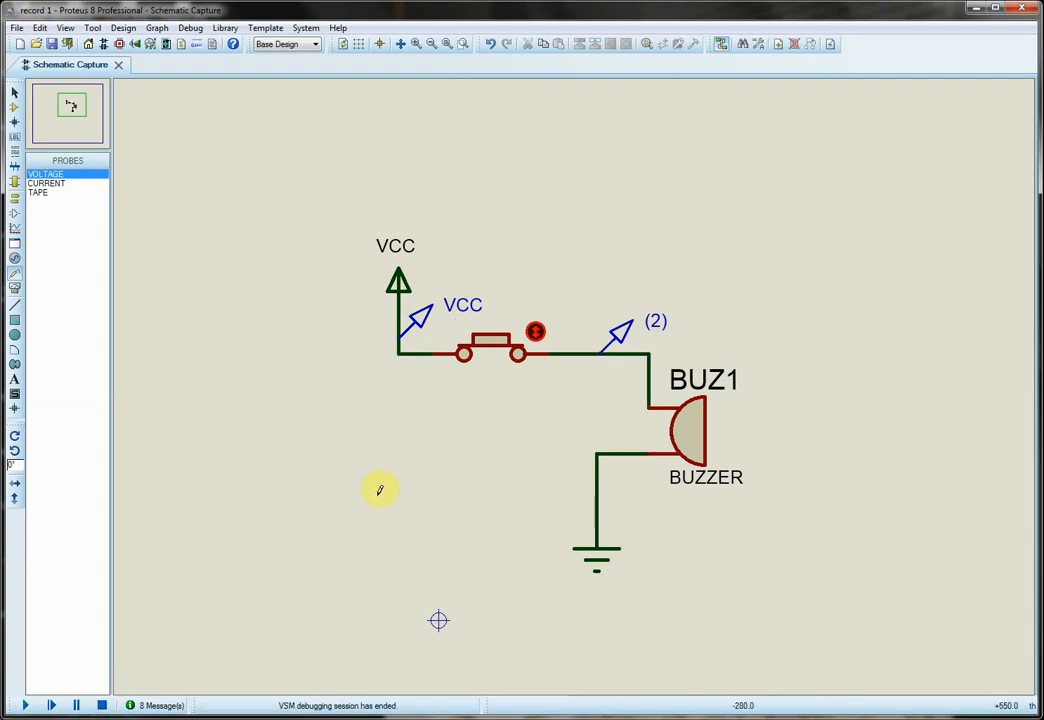
Set the operating voltage of buzzer BUZ1 to 5V
{"action": "double_click", "coordinate": [699, 433]}
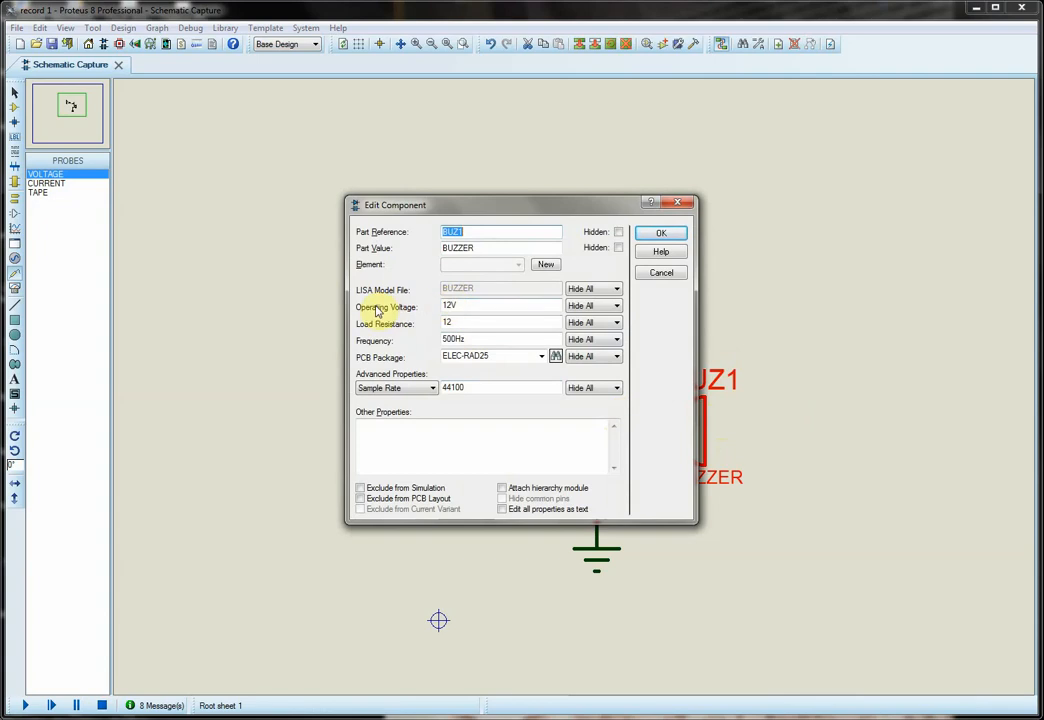
{"action": "double_click", "coordinate": [449, 306]}
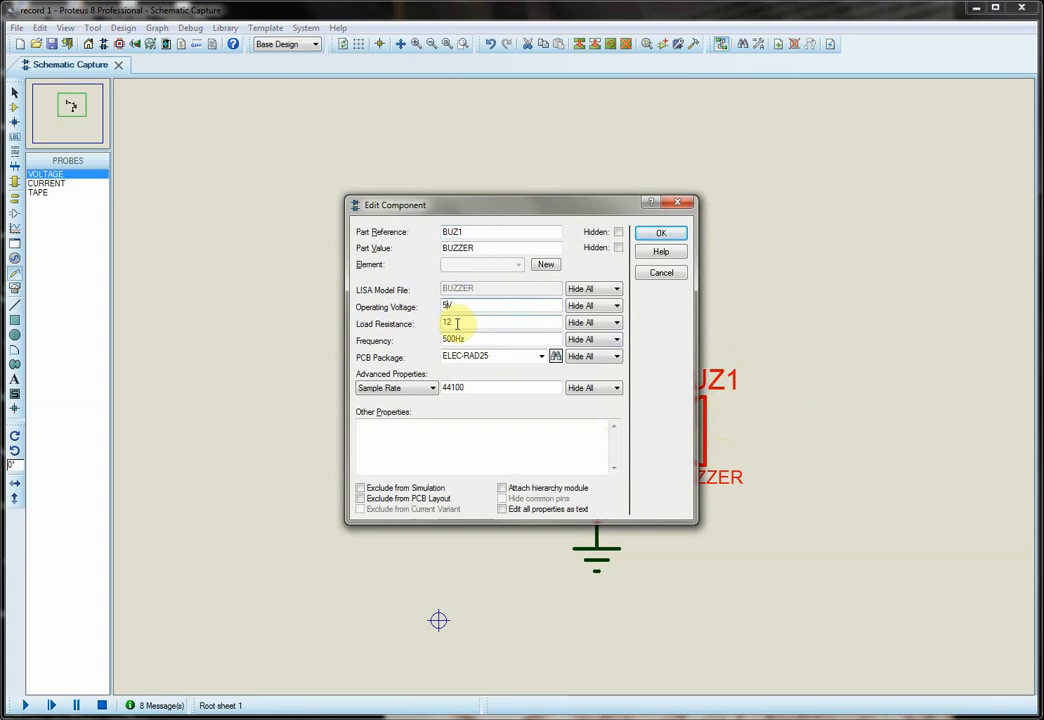
{"action": "left_click", "coordinate": [662, 233]}
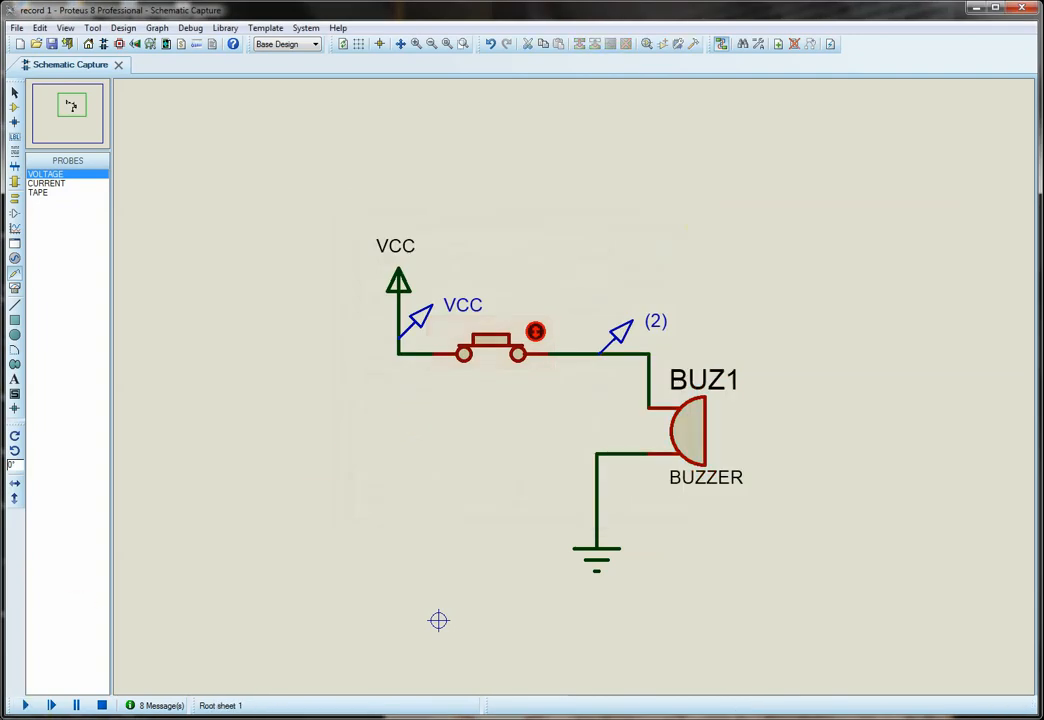
Run the simulation with the changed buzzer, toggle the button to test it, and stop the simulation with the button open
{"action": "left_click", "coordinate": [25, 705]}
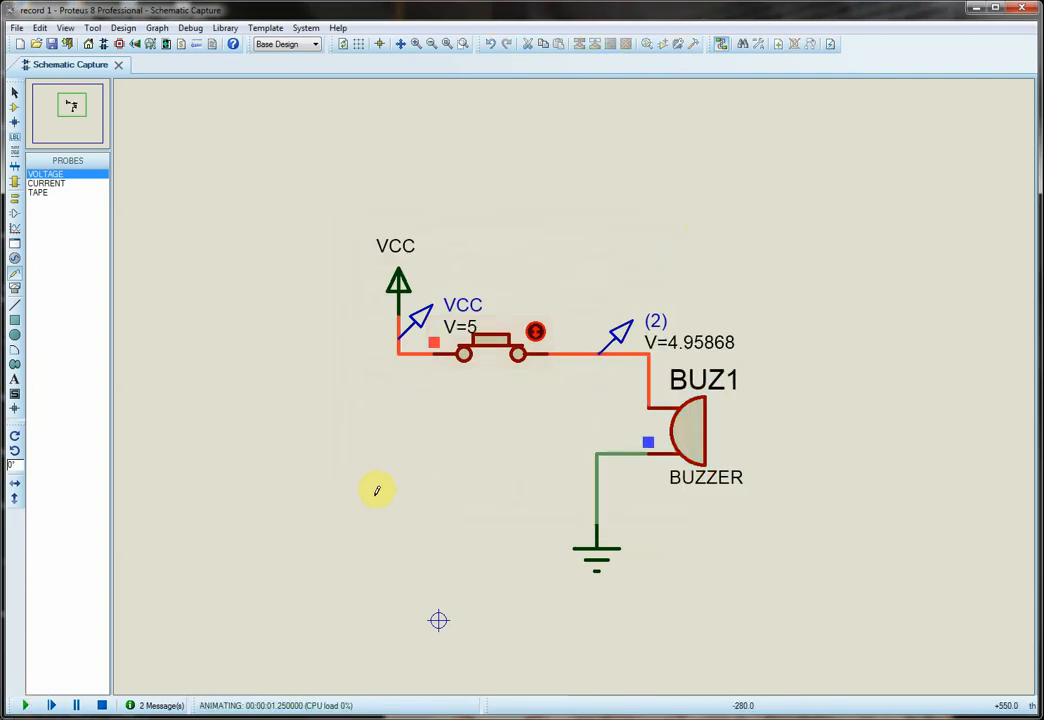
{"action": "left_click", "coordinate": [536, 328]}
{"action": "left_click", "coordinate": [487, 343]}
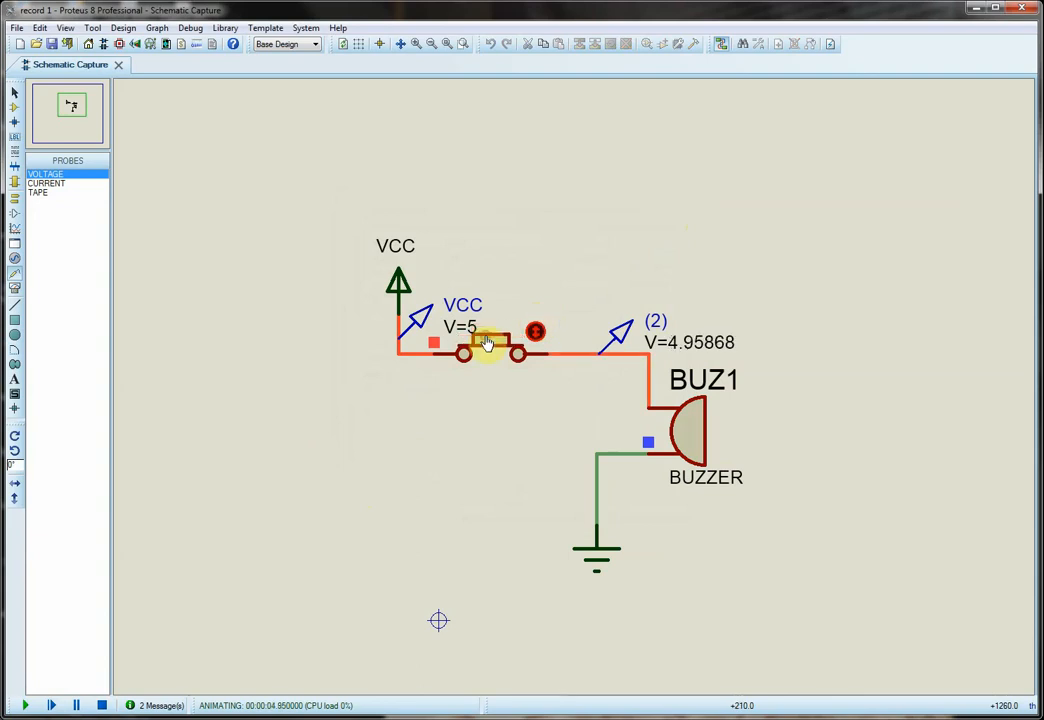
{"action": "left_click", "coordinate": [487, 343]}
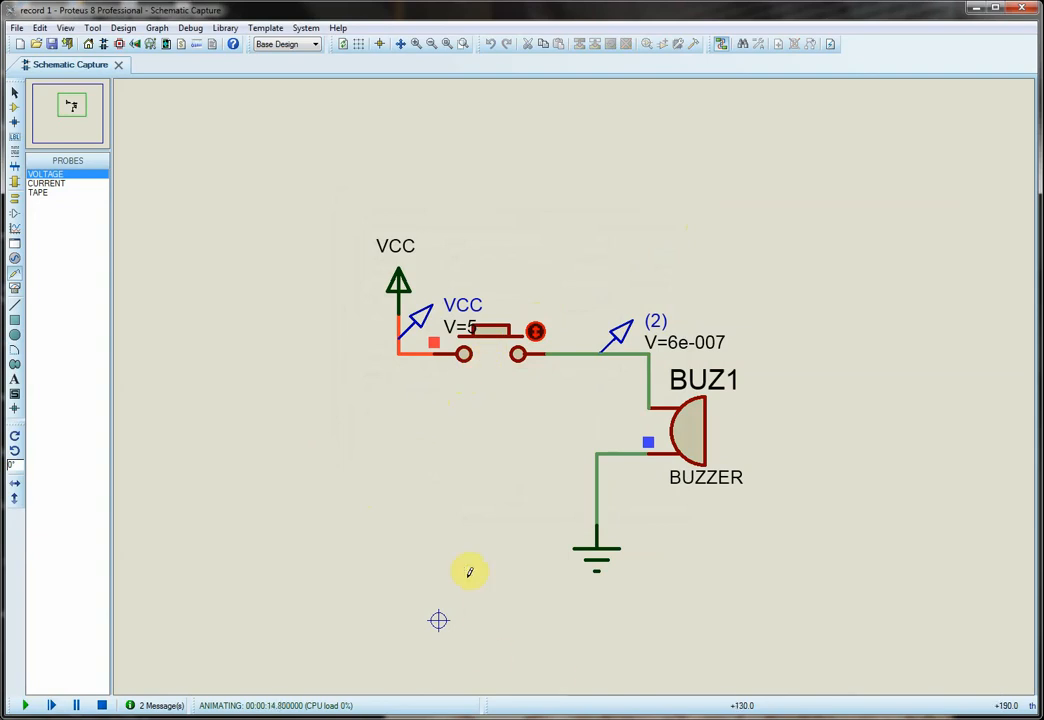
{"action": "left_click", "coordinate": [101, 706]}
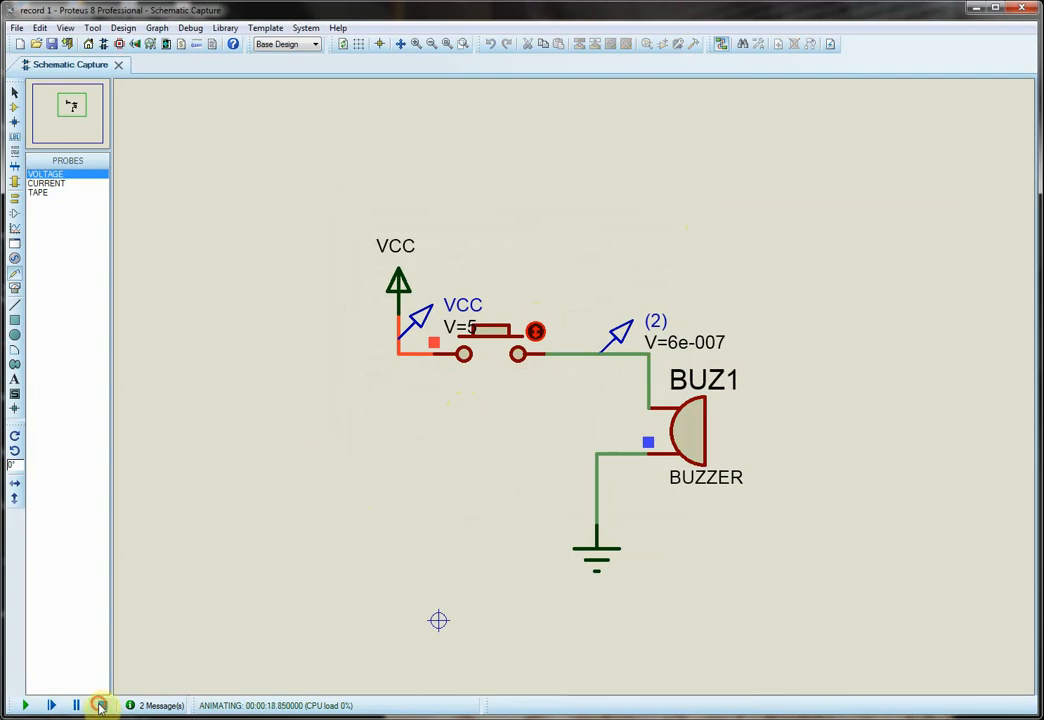
Delete all wires and both voltage probes, keeping the VCC terminal, button, buzzer and ground
{"action": "right_click", "coordinate": [577, 353]}
{"action": "right_click", "coordinate": [577, 353]}
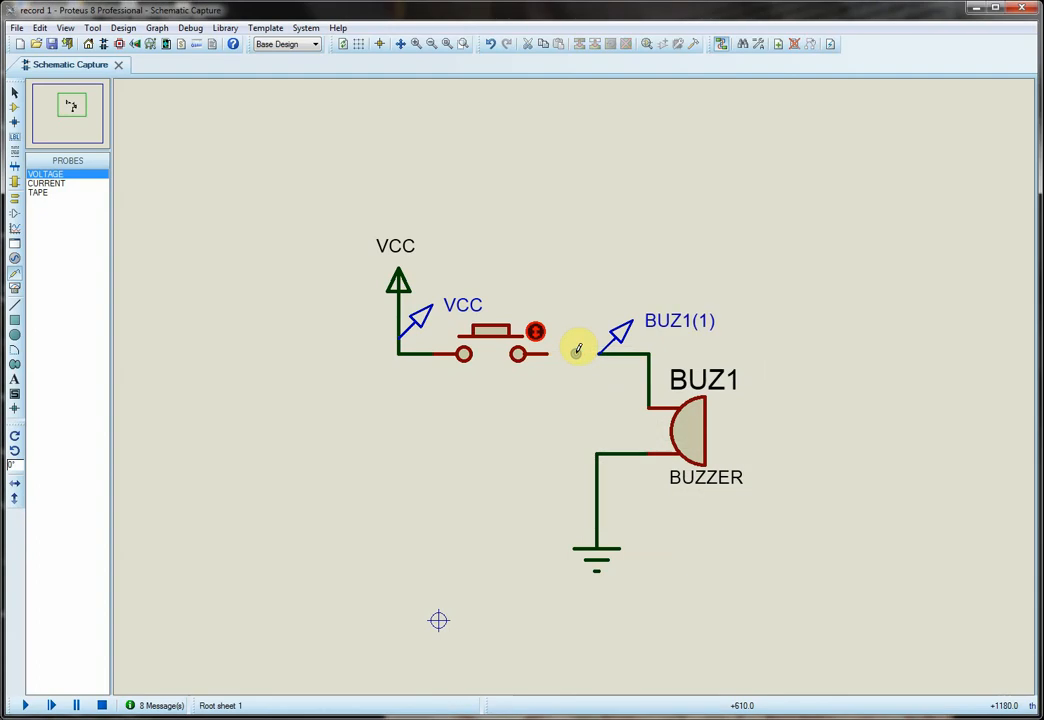
{"action": "right_click", "coordinate": [420, 346]}
{"action": "right_click", "coordinate": [420, 346]}
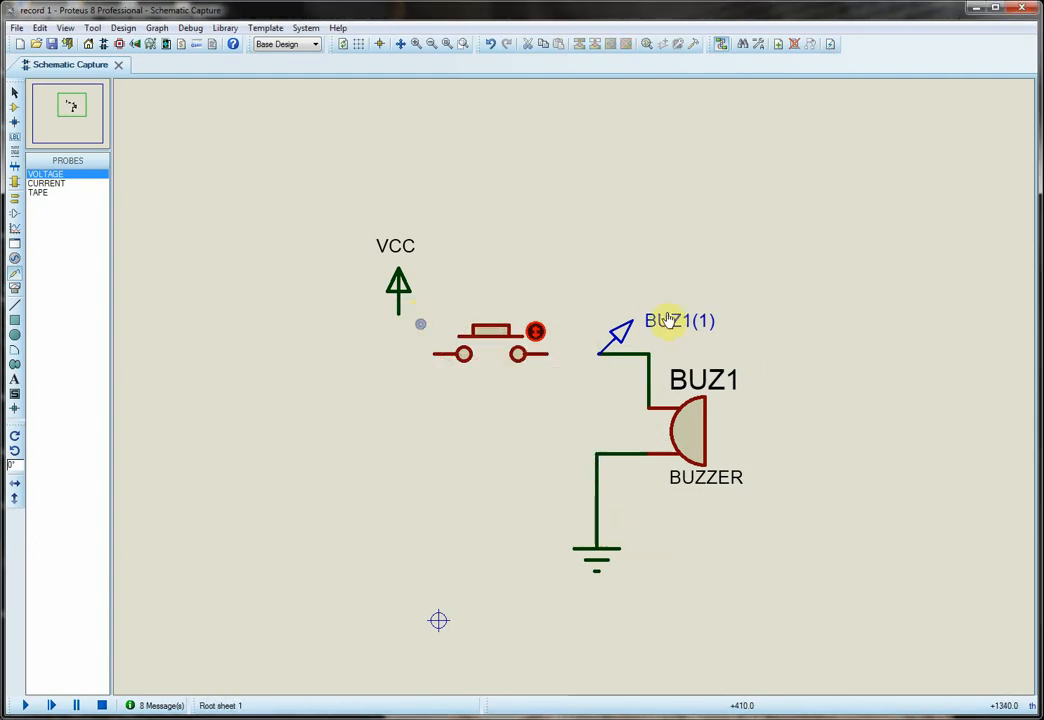
{"action": "right_click", "coordinate": [680, 318]}
{"action": "right_click", "coordinate": [680, 318]}
{"action": "right_click", "coordinate": [598, 452]}
{"action": "right_click", "coordinate": [598, 452]}
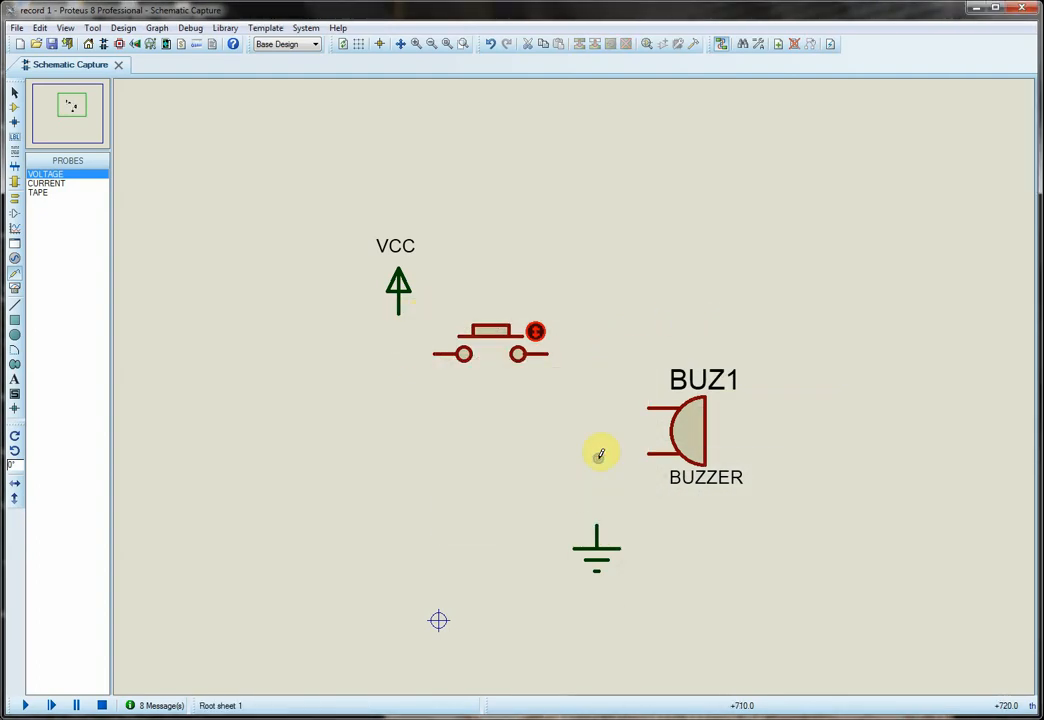
Rearrange the parts with the VCC terminal above the buzzer and the push button far to their left
{"action": "left_click_drag", "start_coordinate": [400, 284], "coordinate": [591, 192]}
{"action": "right_click", "coordinate": [505, 353]}
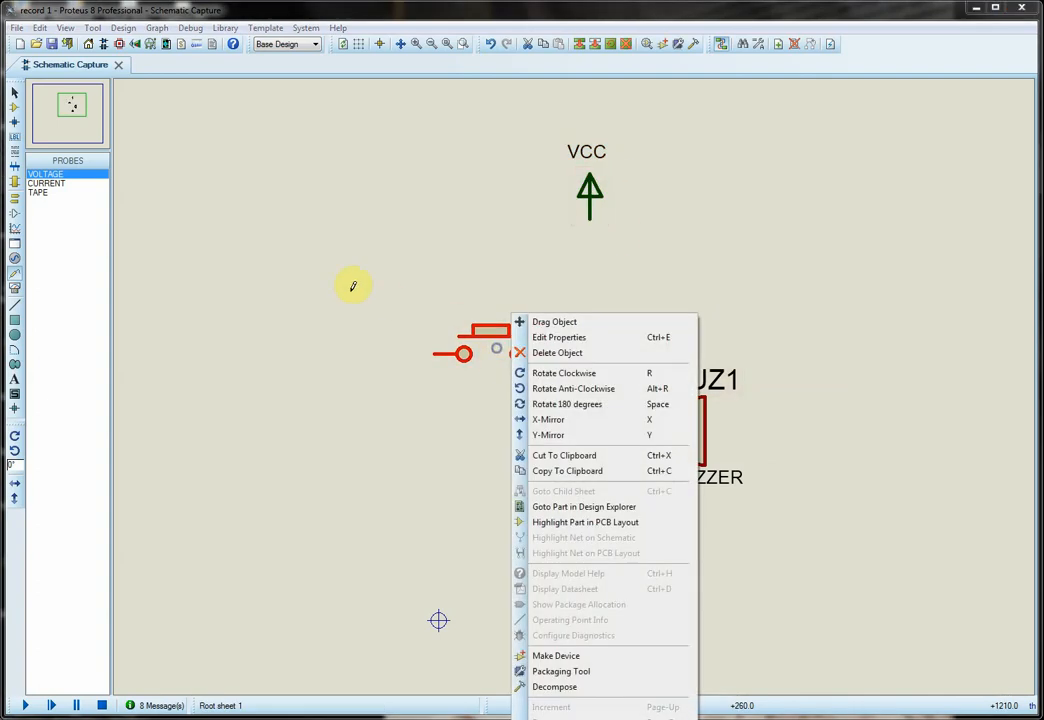
{"action": "left_click", "coordinate": [449, 438]}
{"action": "right_click", "coordinate": [482, 354]}
{"action": "left_click", "coordinate": [536, 322]}
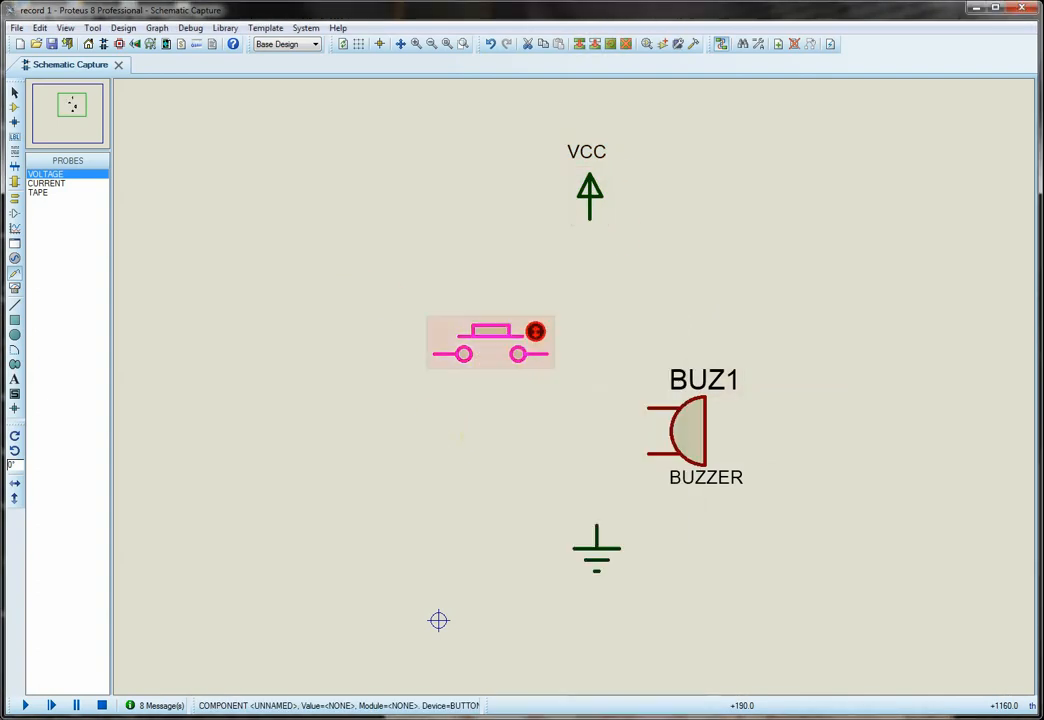
{"action": "left_click", "coordinate": [238, 220]}
{"action": "left_click_drag", "start_coordinate": [682, 437], "coordinate": [628, 297]}
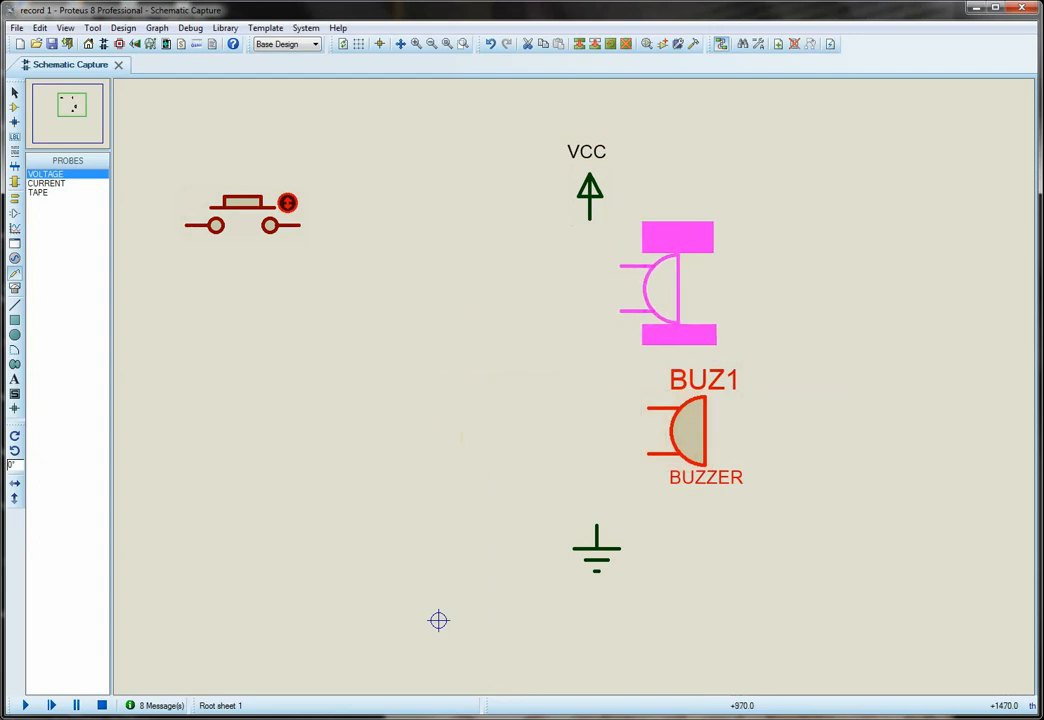
{"action": "left_click", "coordinate": [582, 308]}
{"action": "left_click", "coordinate": [582, 308]}
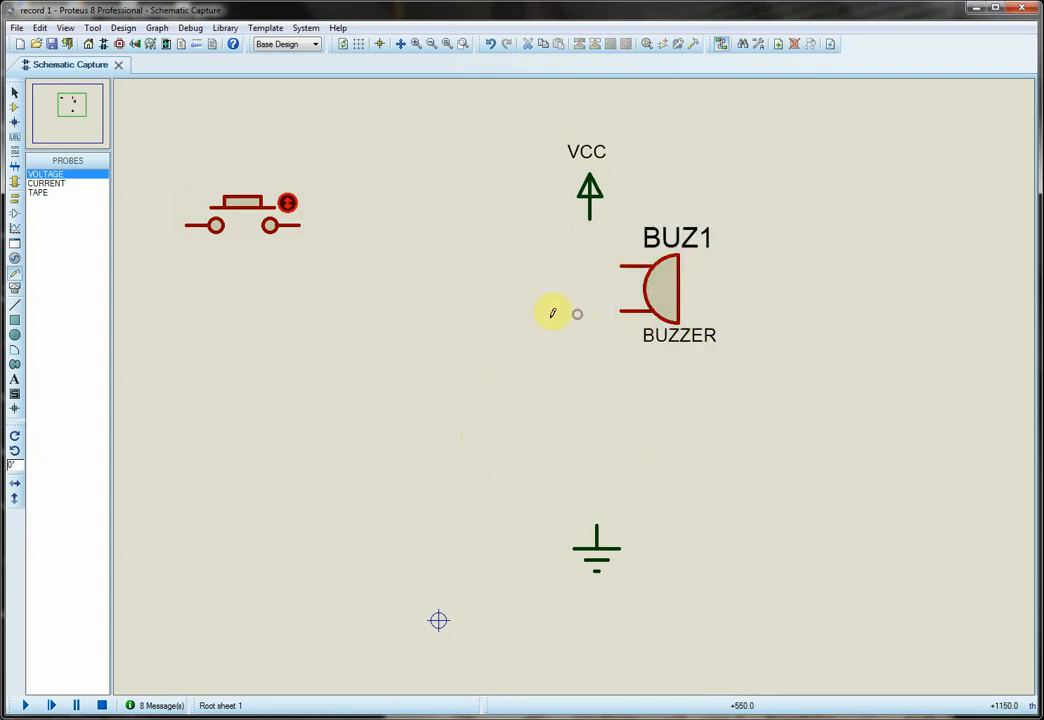
Wire the VCC terminal to the buzzer's upper pin and move the ground terminal below the push button
{"action": "left_click", "coordinate": [590, 218]}
{"action": "left_click", "coordinate": [618, 263]}
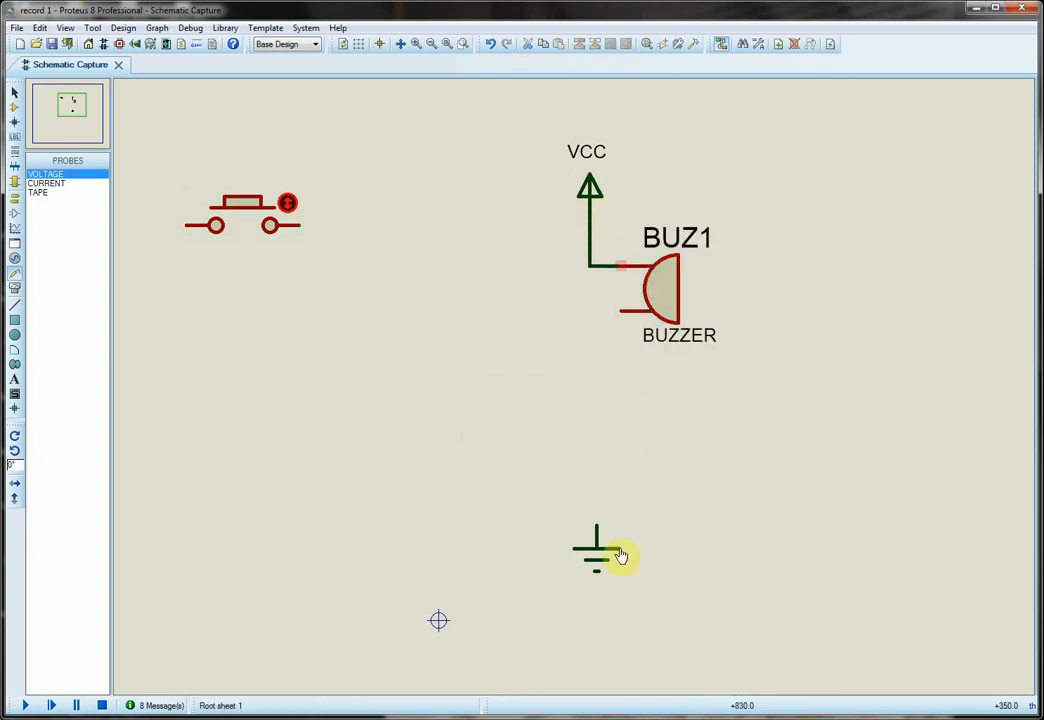
{"action": "left_click_drag", "start_coordinate": [603, 558], "coordinate": [297, 530]}
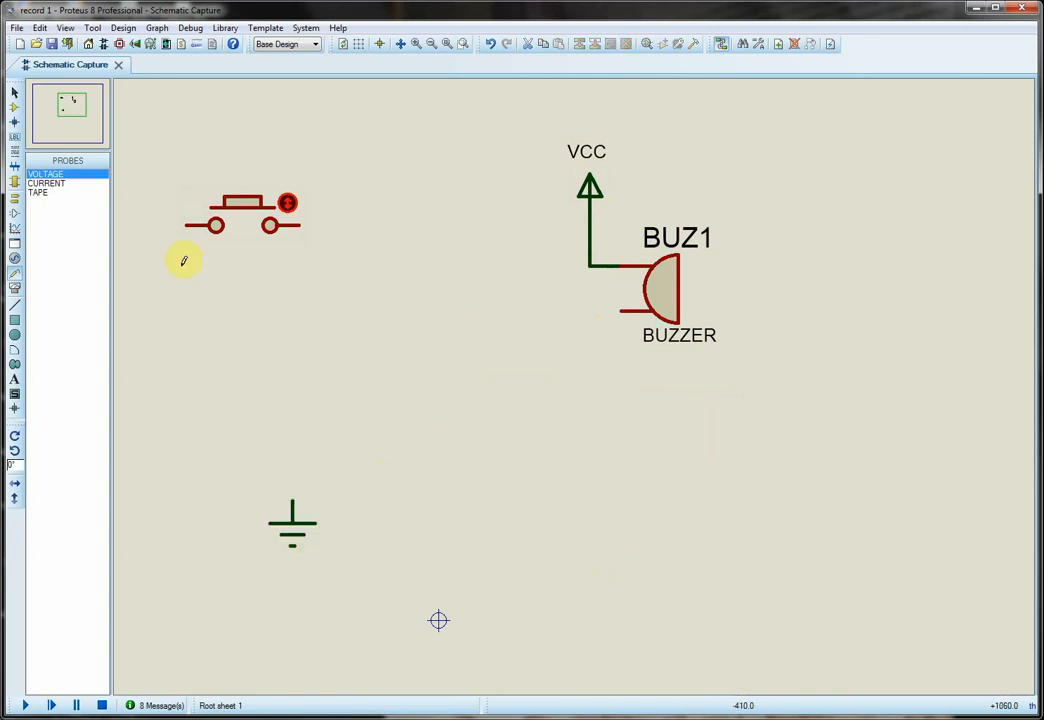
Find the BC547 transistor from the BIPOLAR library and add it to the project's device list
{"action": "left_click", "coordinate": [14, 107]}
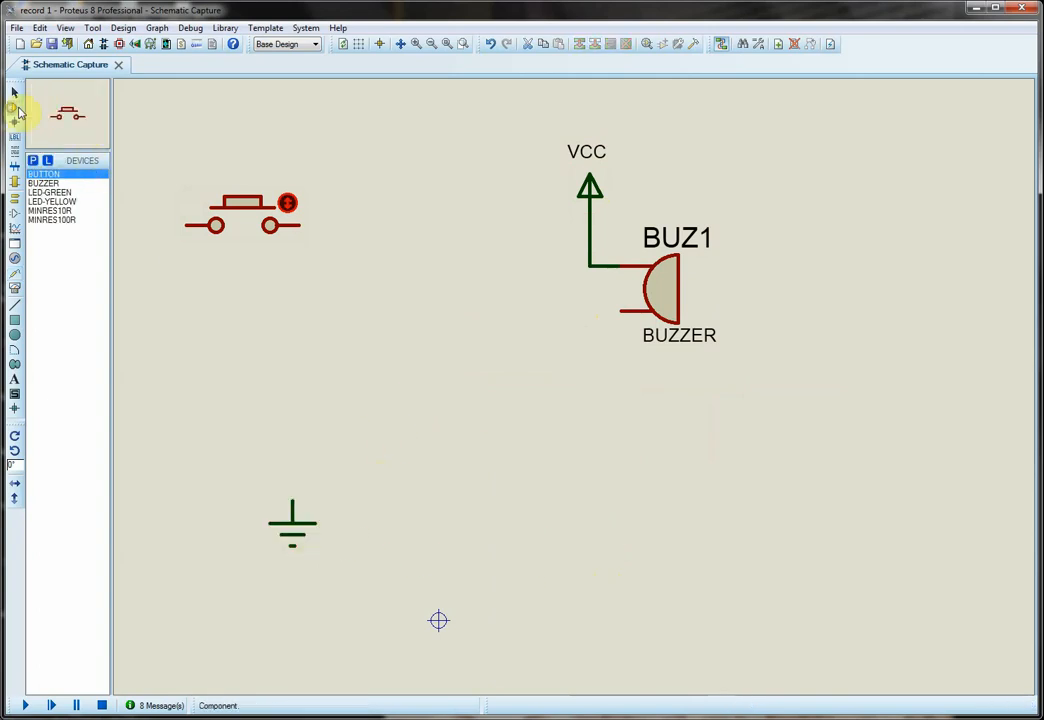
{"action": "left_click", "coordinate": [33, 161]}
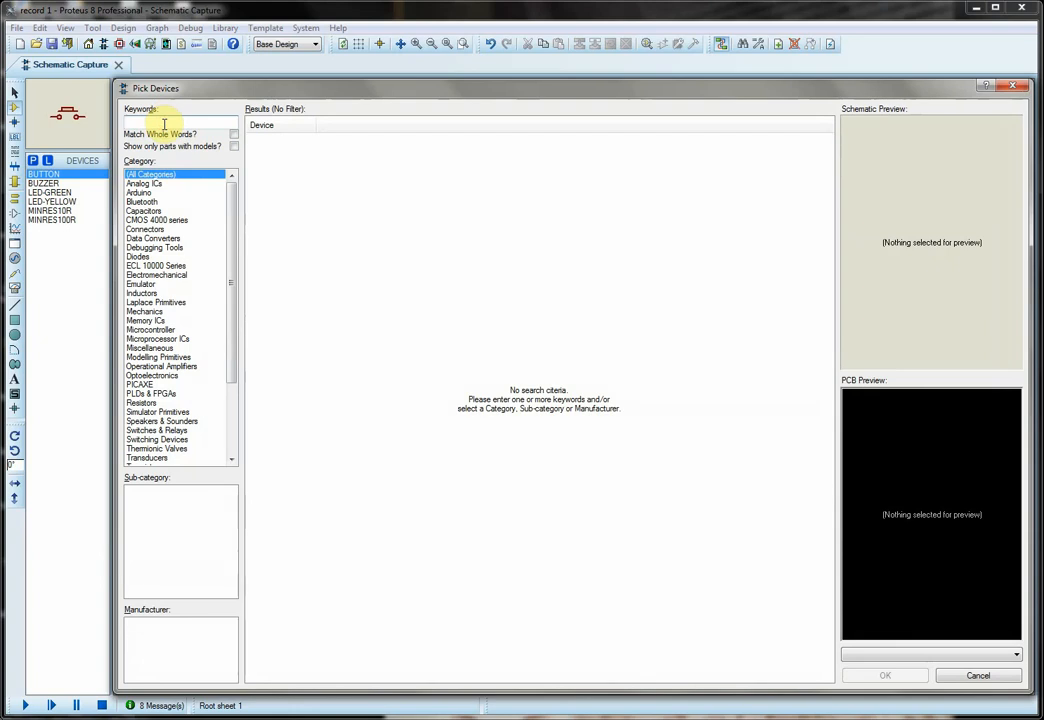
{"action": "type", "text": "bc"}
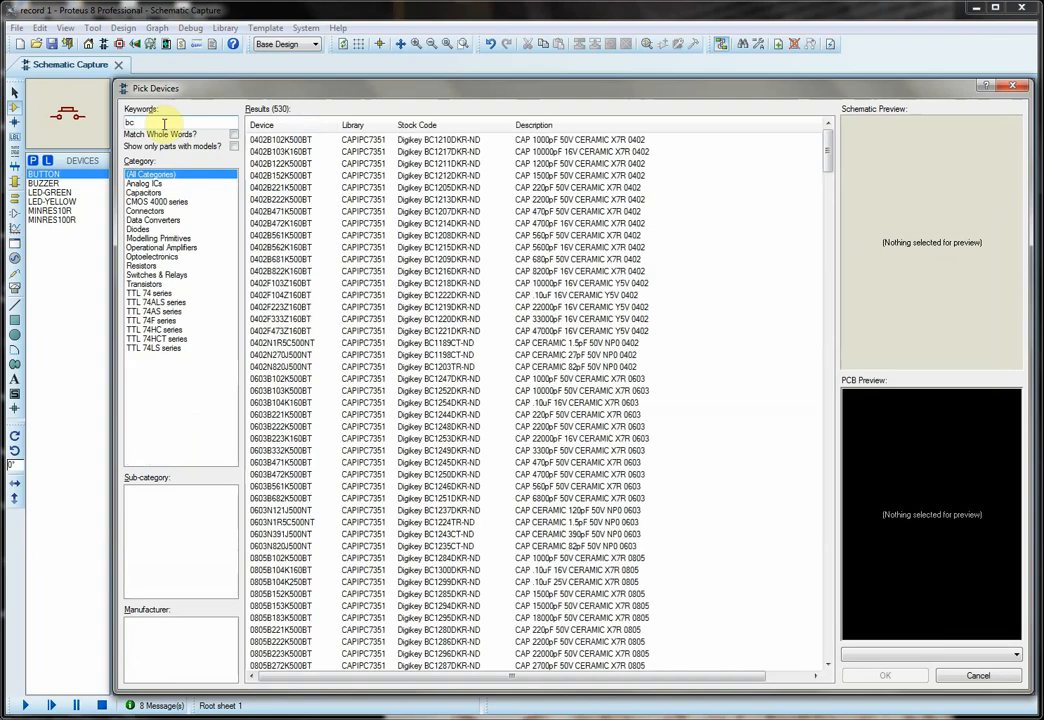
{"action": "type", "text": "547"}
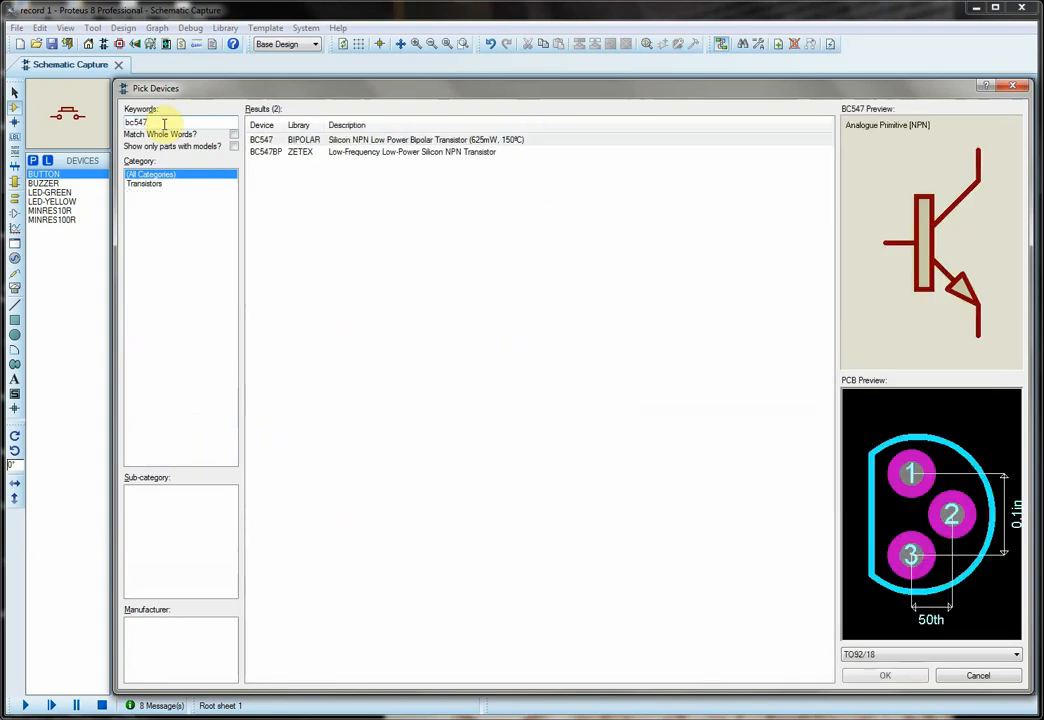
{"action": "left_click", "coordinate": [267, 142]}
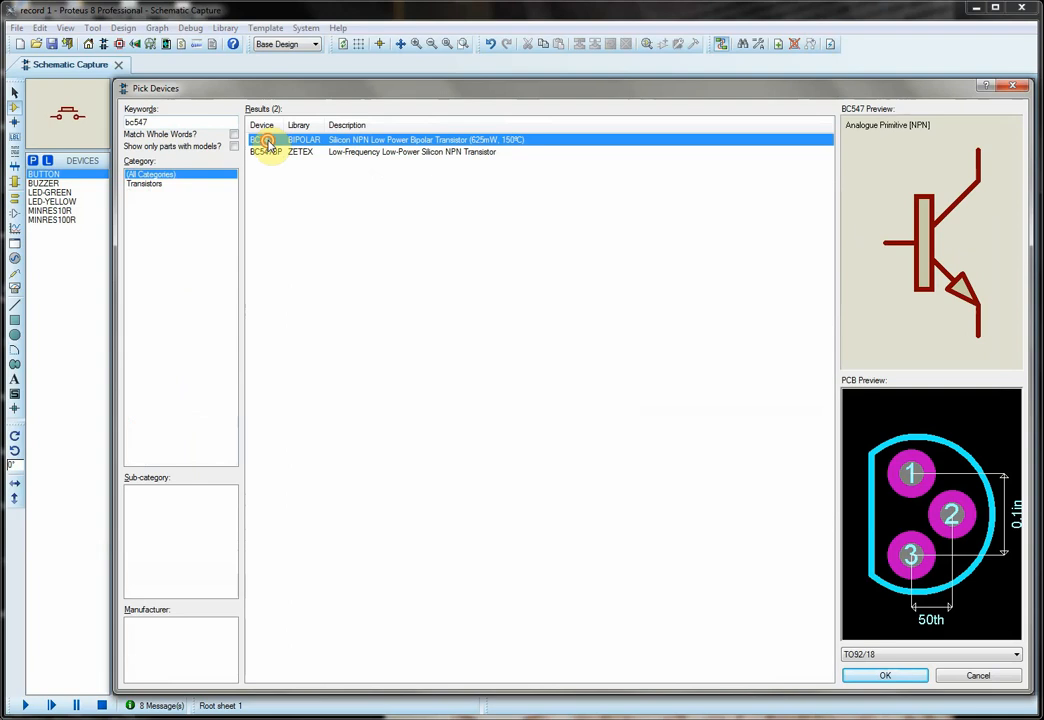
{"action": "double_click", "coordinate": [267, 142]}
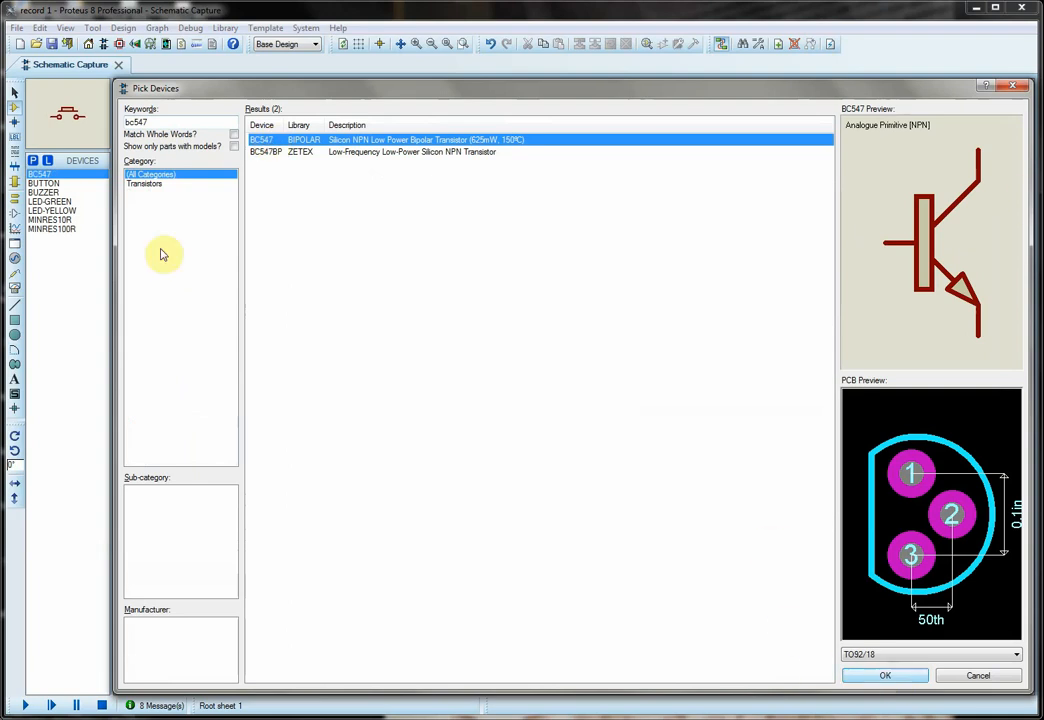
Search for 1K among the 0.6W metal film resistors and add MINRES1K to the device list
{"action": "double_click", "coordinate": [148, 121]}
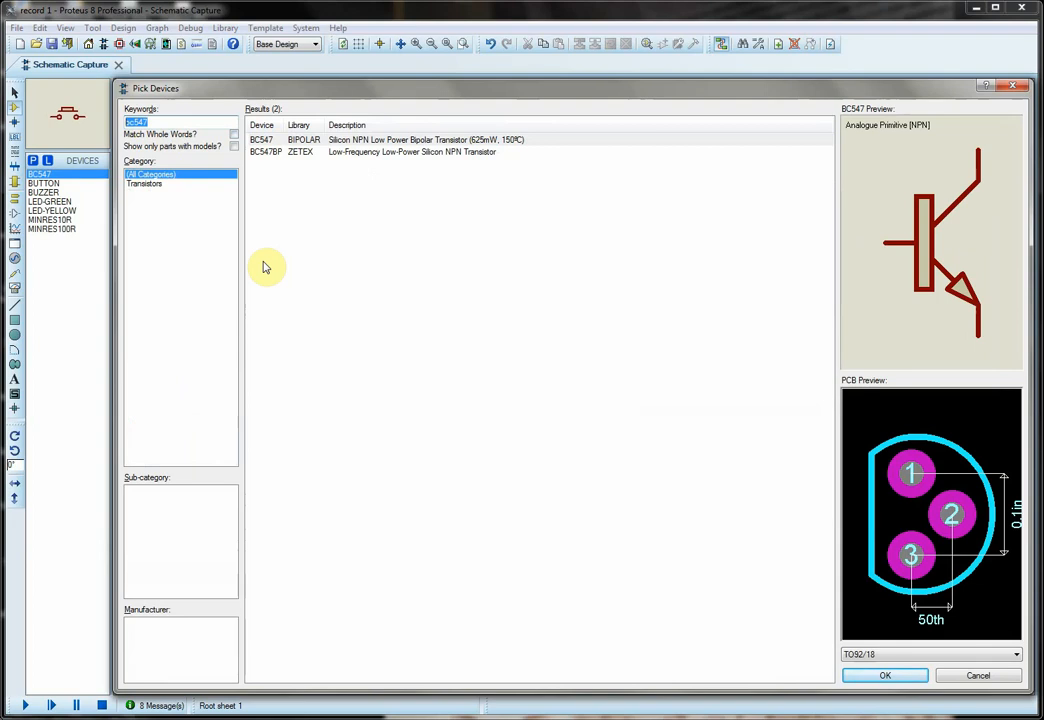
{"action": "type", "text": "1"}
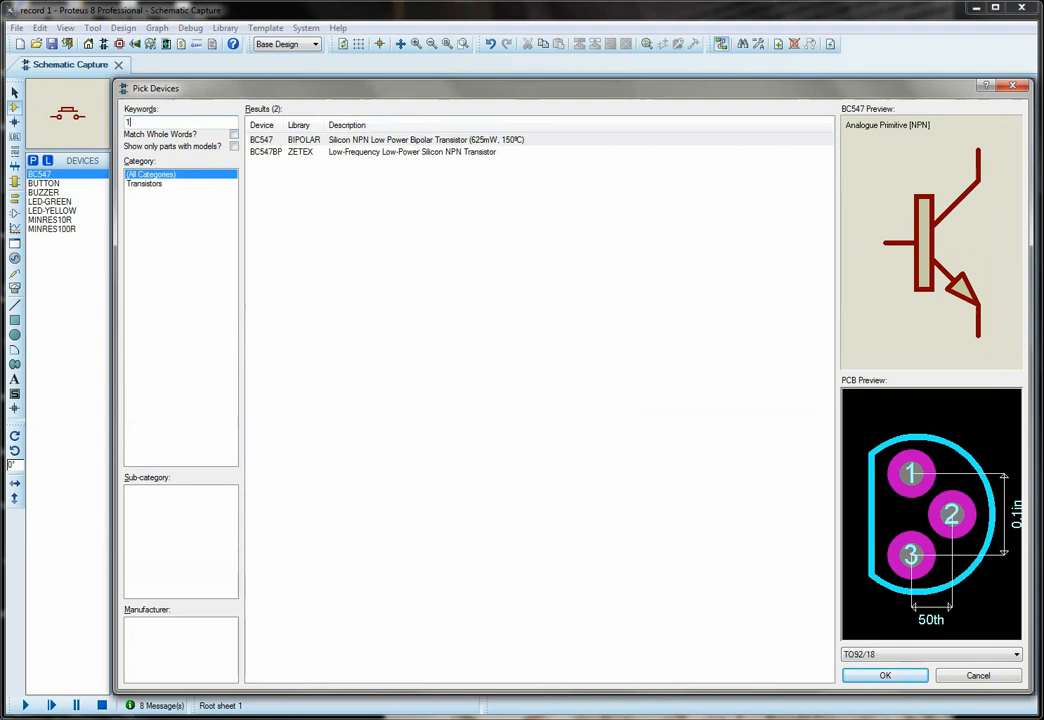
{"action": "type", "text": "K"}
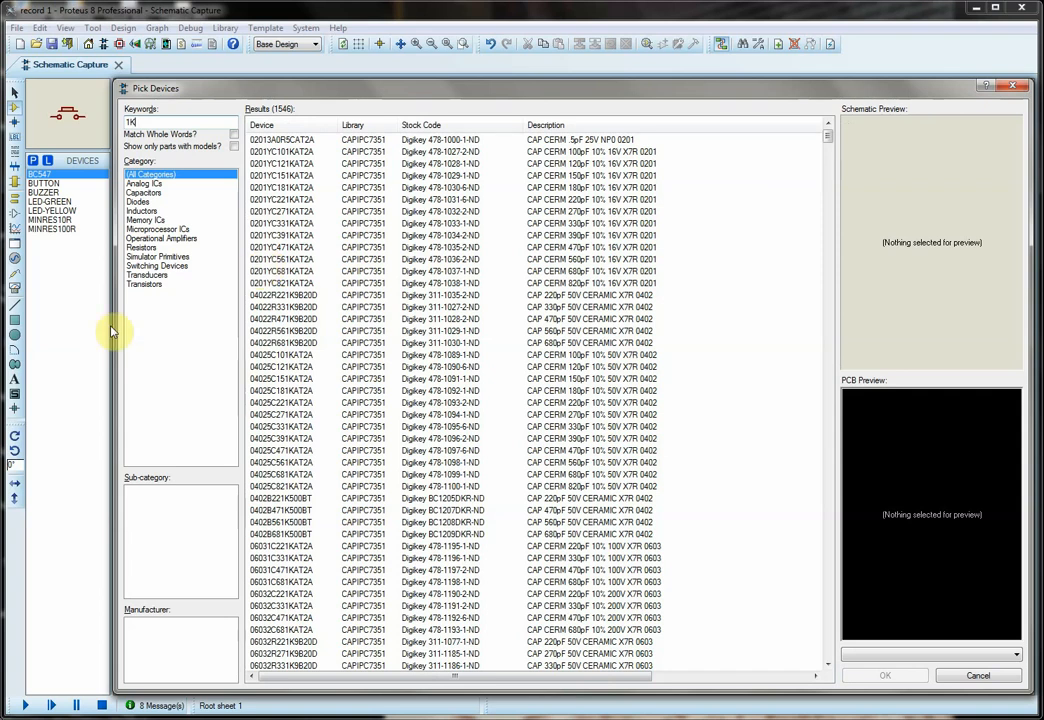
{"action": "left_click", "coordinate": [141, 249]}
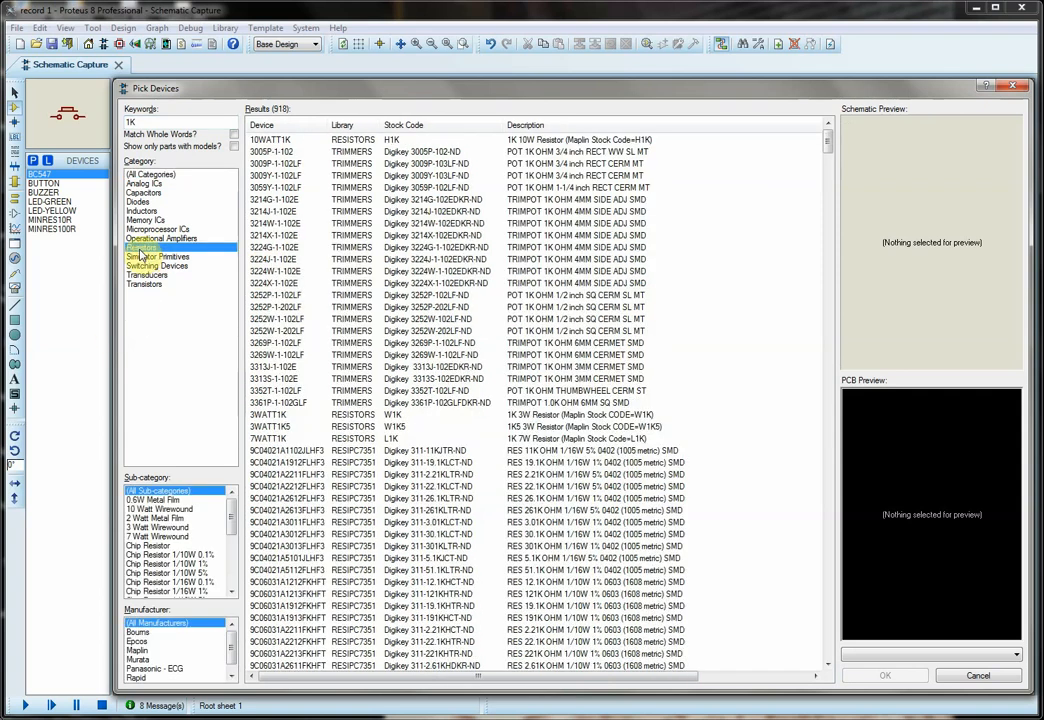
{"action": "left_click", "coordinate": [160, 500]}
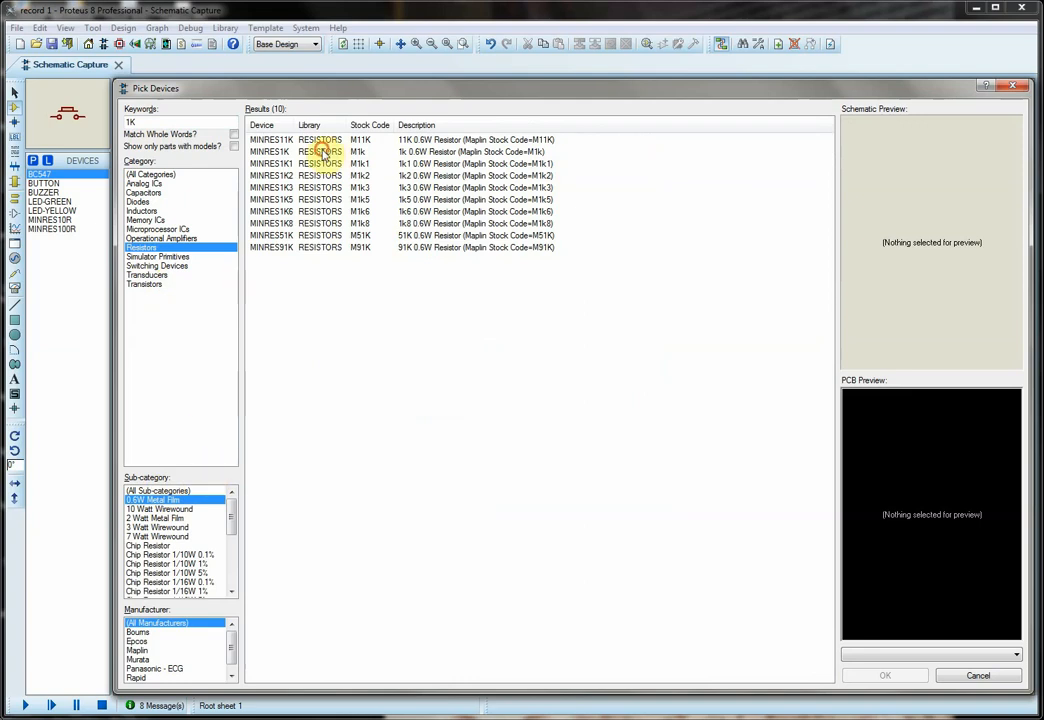
{"action": "left_click", "coordinate": [323, 151]}
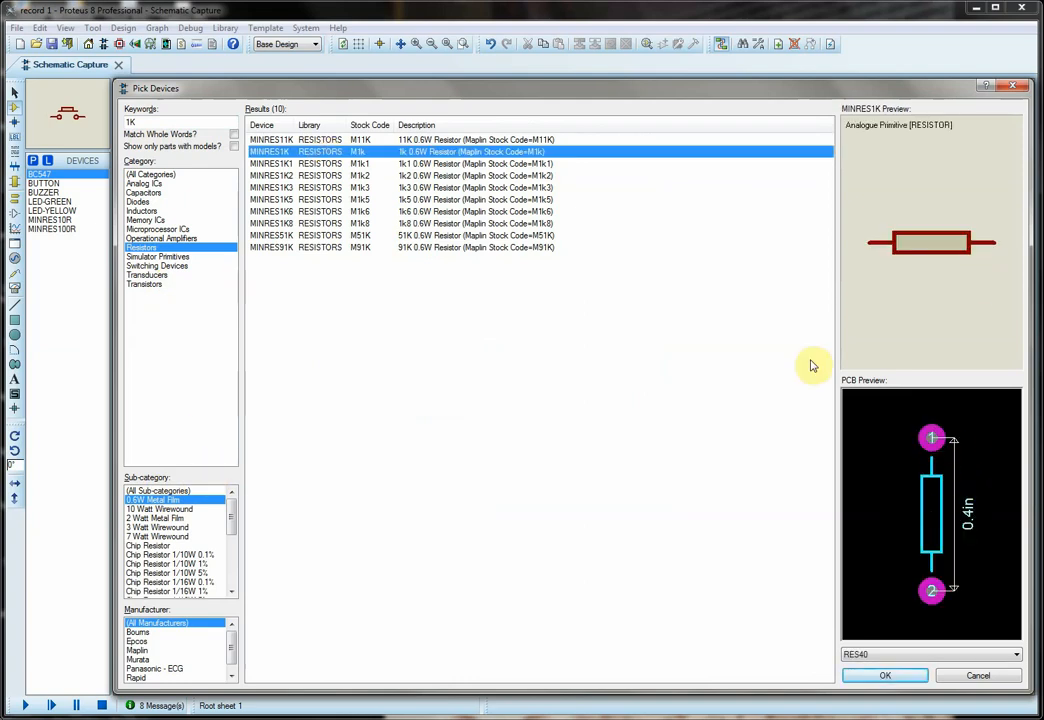
{"action": "double_click", "coordinate": [272, 152]}
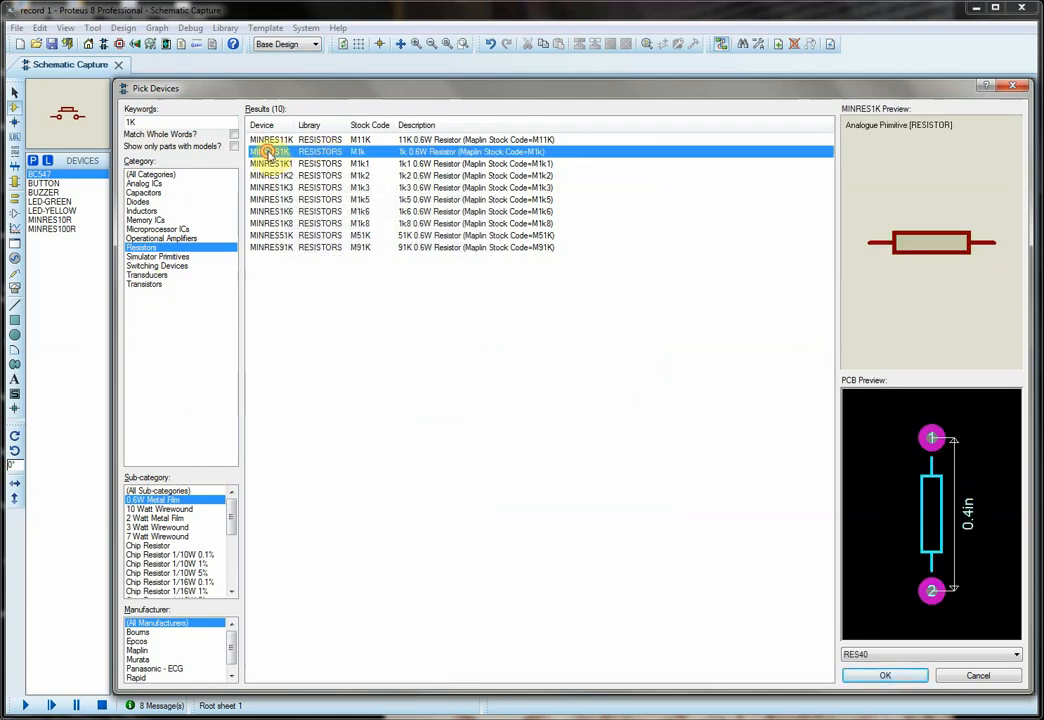
Change the resistor search to 10K, add MINRES10K to the device list, and close the device picker
{"action": "left_click", "coordinate": [129, 123]}
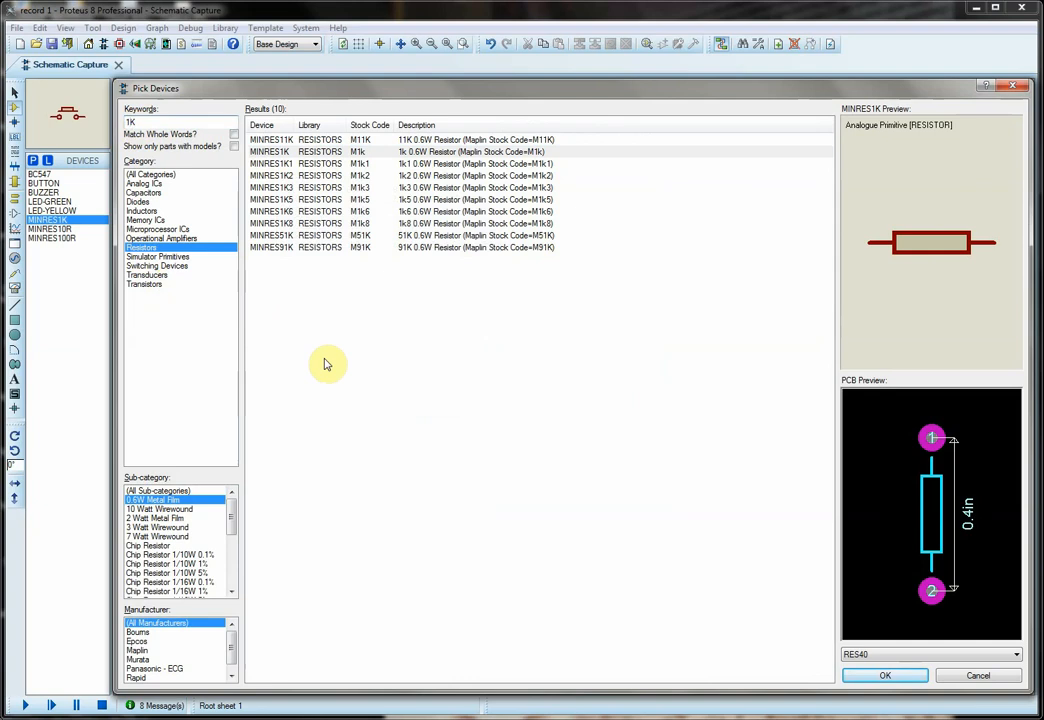
{"action": "type", "text": "0"}
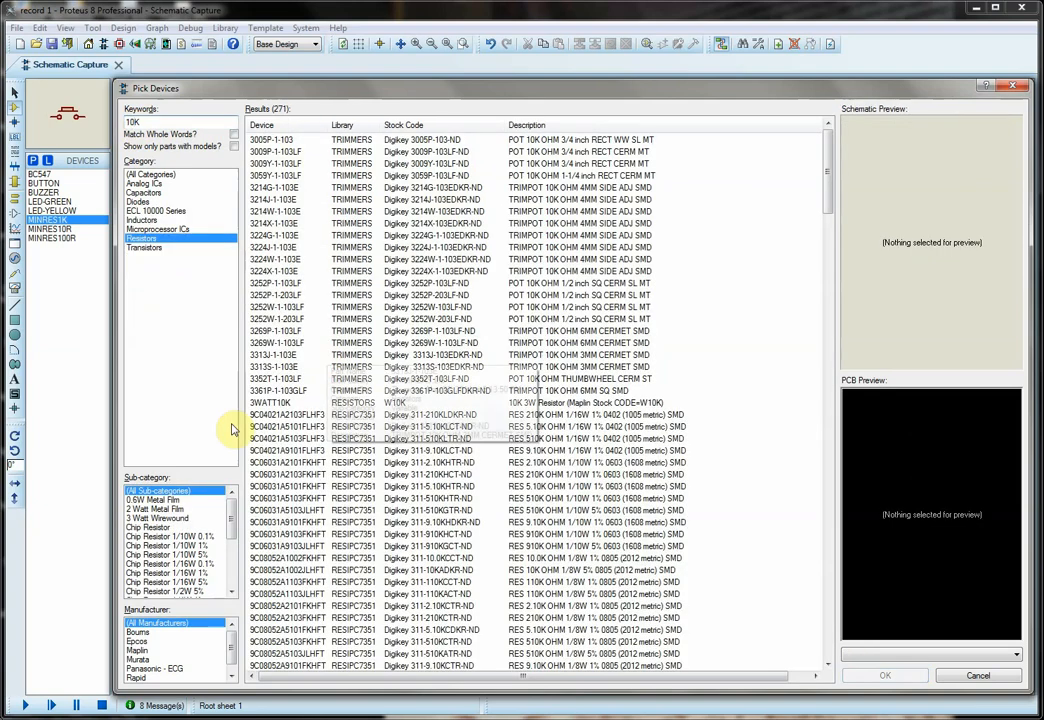
{"action": "left_click", "coordinate": [277, 140]}
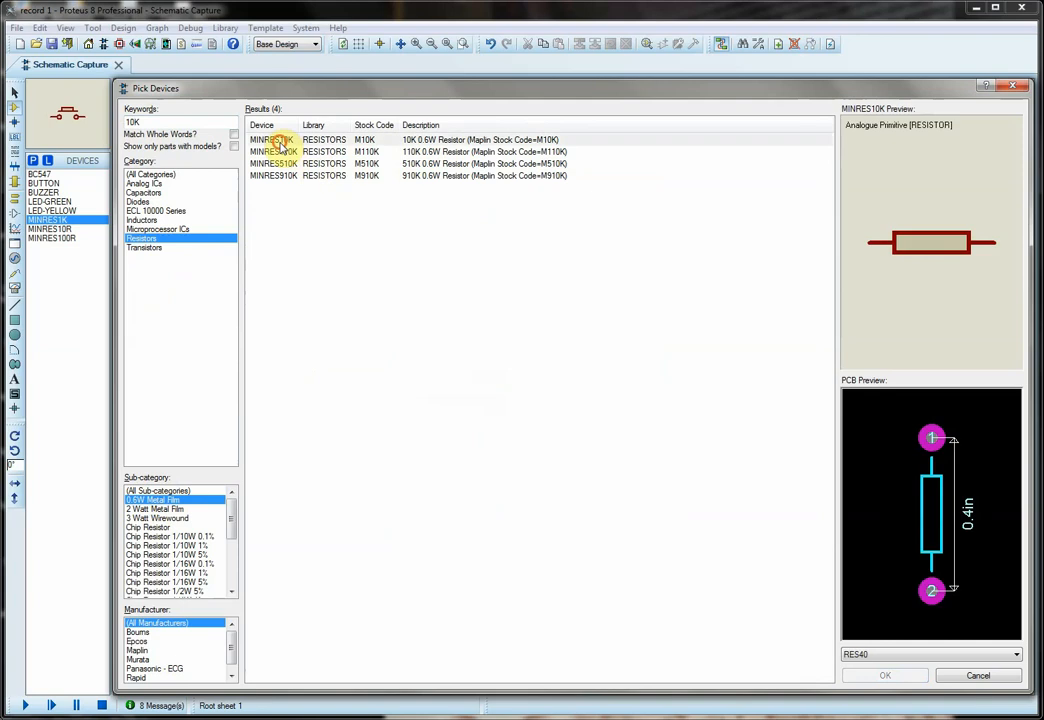
{"action": "double_click", "coordinate": [275, 141]}
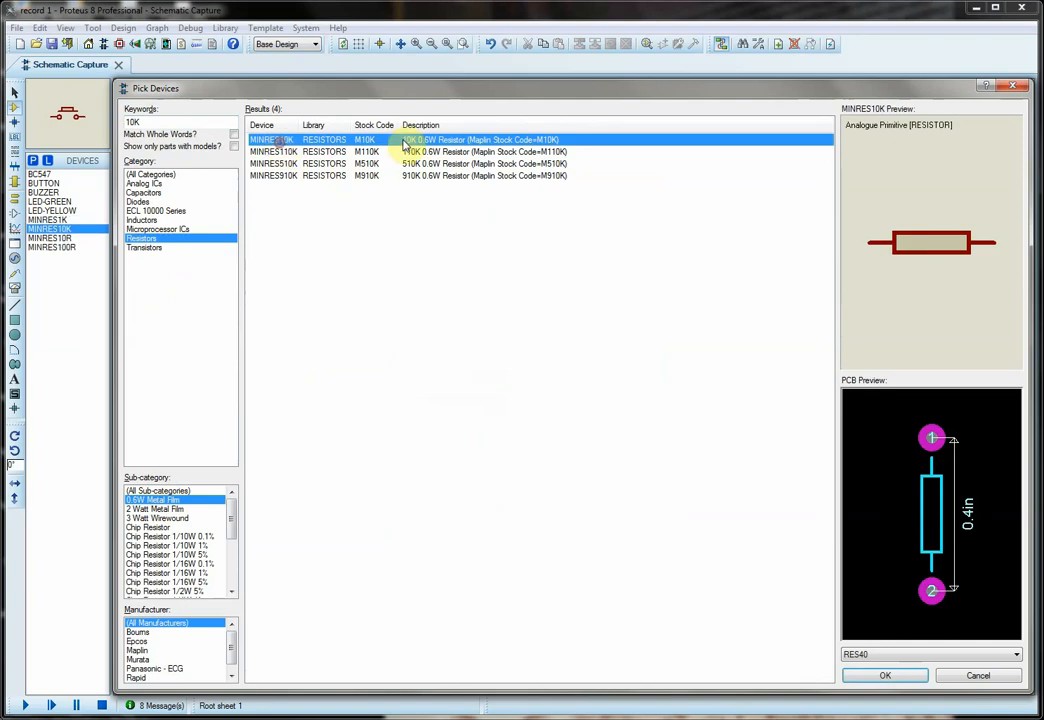
{"action": "left_click", "coordinate": [1011, 85]}
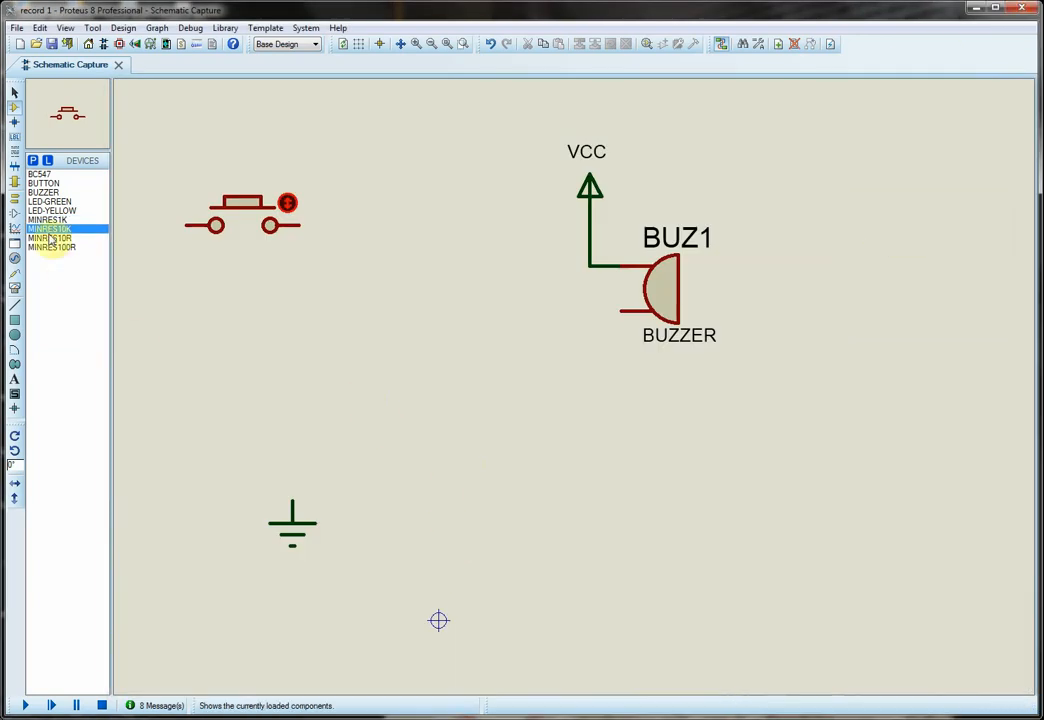
Place the BC547 below the buzzer, wire its collector to the buzzer's lower pin, and align it under the VCC terminal
{"action": "left_click", "coordinate": [42, 174]}
{"action": "left_click", "coordinate": [339, 375]}
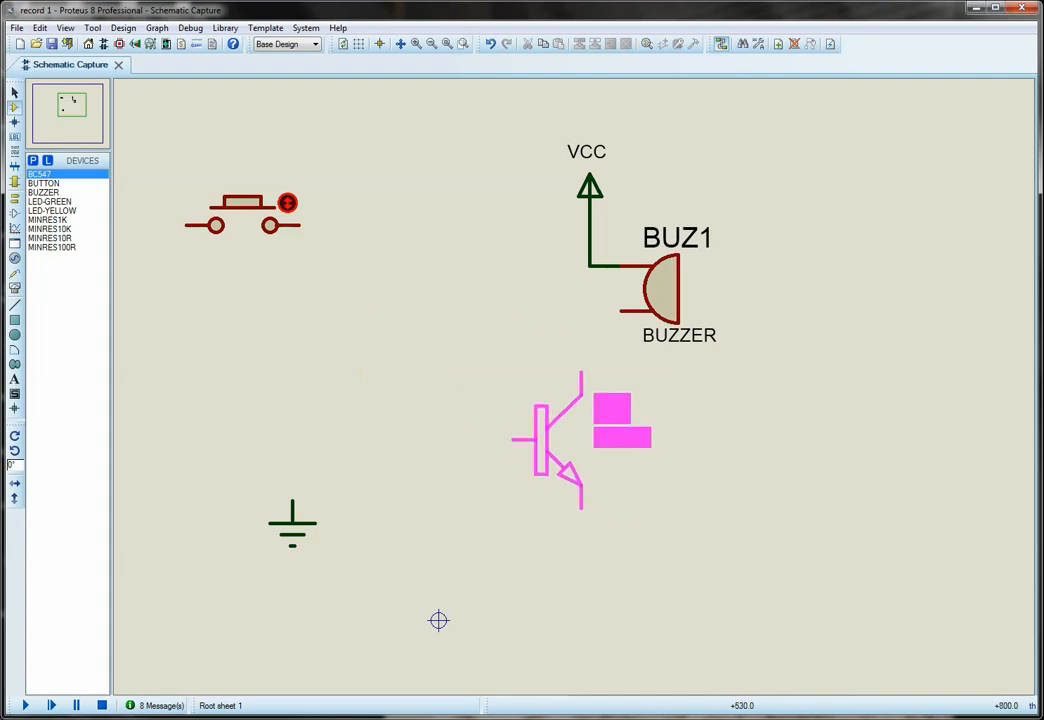
{"action": "left_click", "coordinate": [548, 440]}
{"action": "left_click", "coordinate": [580, 368]}
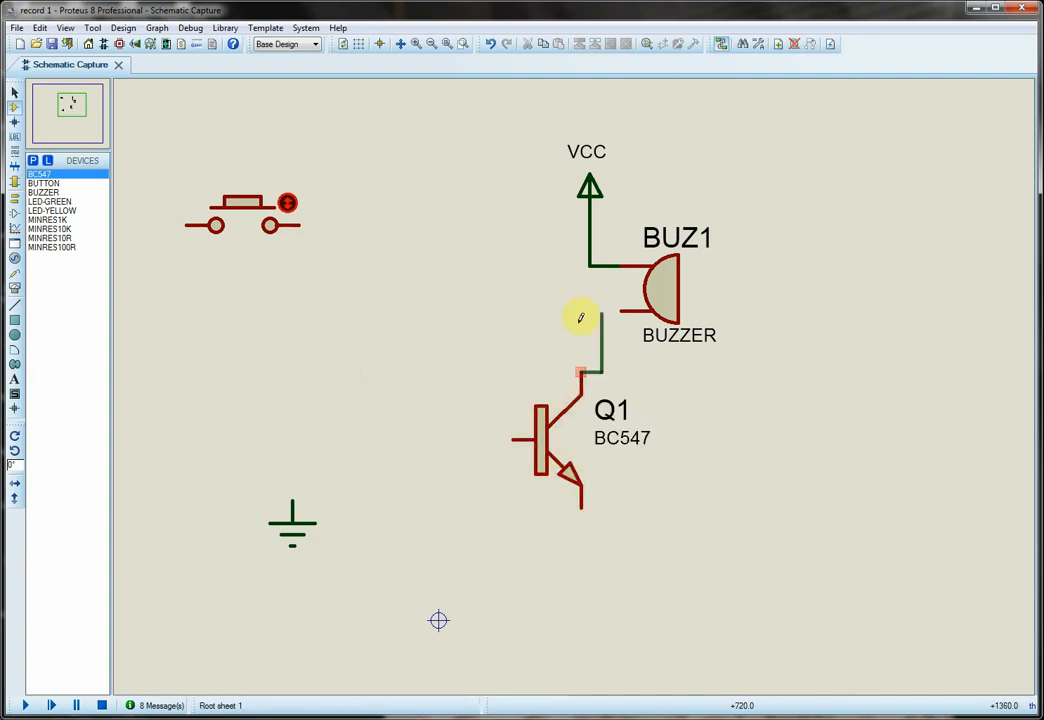
{"action": "left_click", "coordinate": [623, 310]}
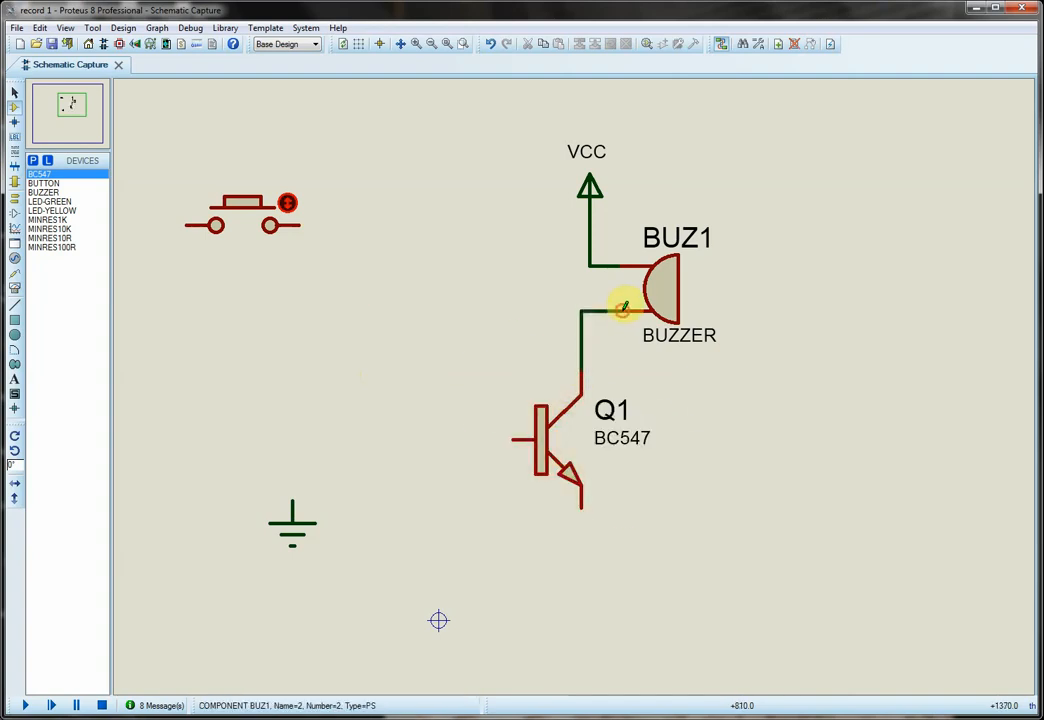
{"action": "left_click_drag", "start_coordinate": [541, 457], "coordinate": [551, 427]}
{"action": "left_click", "coordinate": [499, 550]}
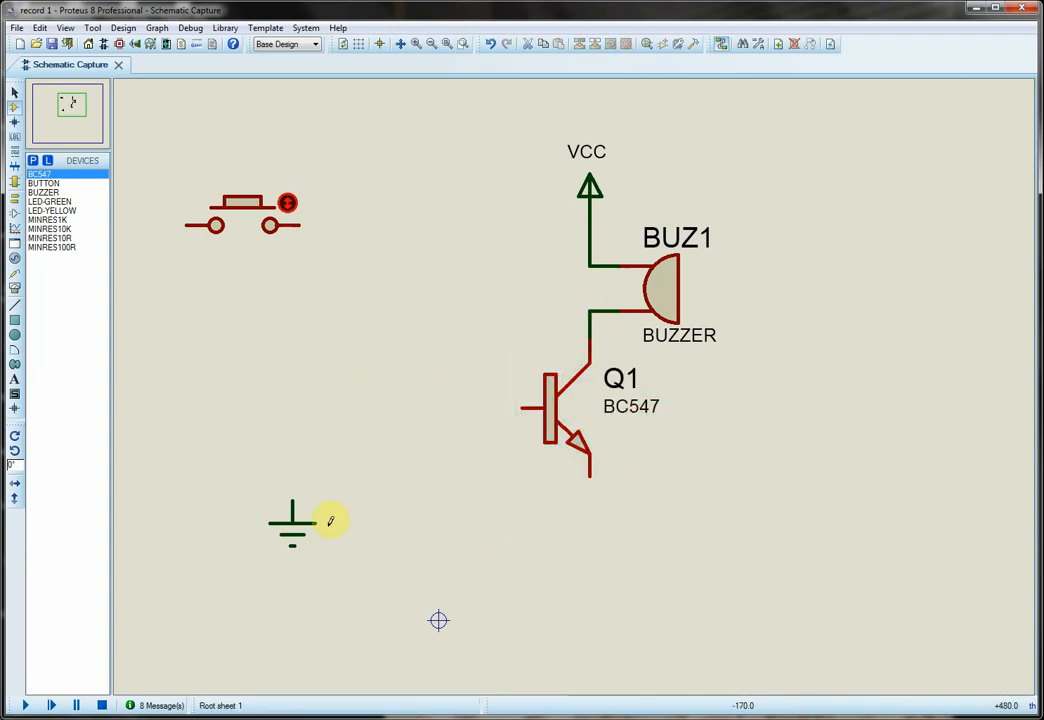
Move the ground terminal below the transistor, wire it to the emitter, and align it so the wire runs straight
{"action": "mouse_move", "coordinate": [292, 538]}
{"action": "left_mouse_down"}
{"action": "mouse_move", "coordinate": [676, 609]}
{"action": "mouse_move", "coordinate": [587, 597]}
{"action": "mouse_move", "coordinate": [590, 576]}
{"action": "left_mouse_up"}
{"action": "left_click", "coordinate": [590, 474]}
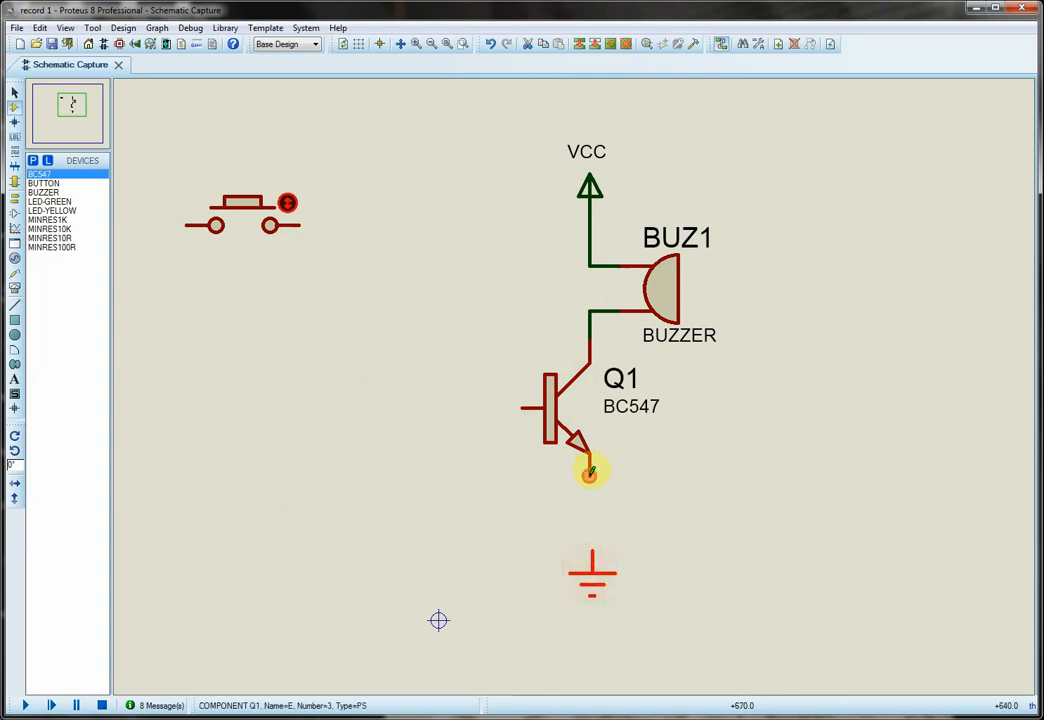
{"action": "left_click", "coordinate": [593, 555]}
{"action": "double_click", "coordinate": [593, 576]}
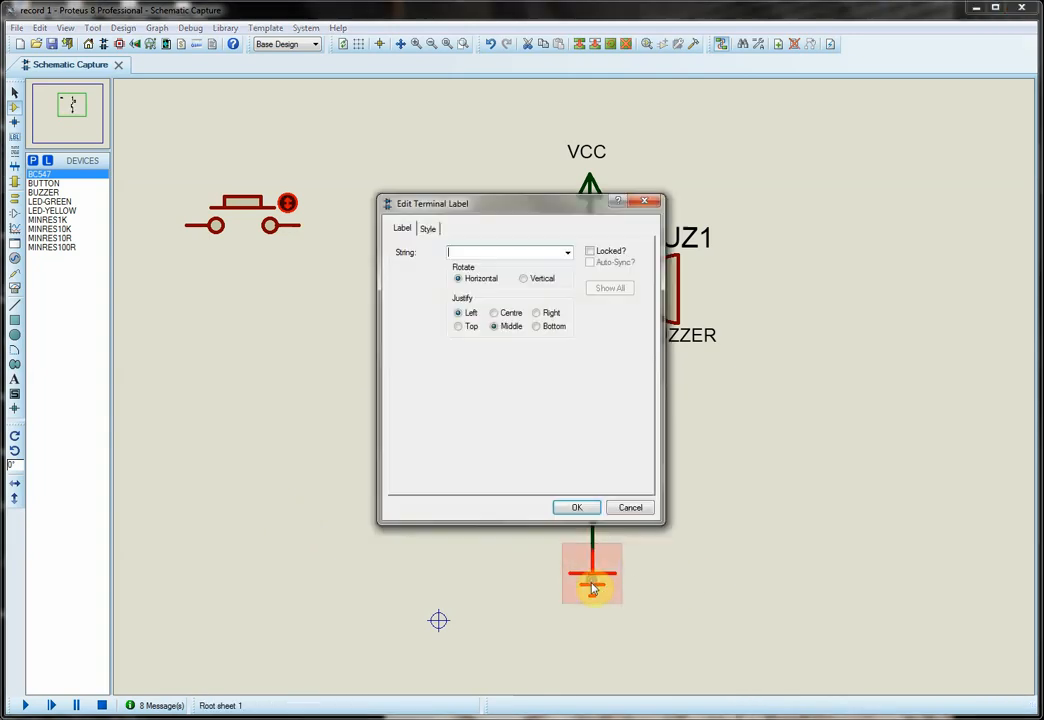
{"action": "left_click", "coordinate": [629, 506]}
{"action": "left_click", "coordinate": [597, 580]}
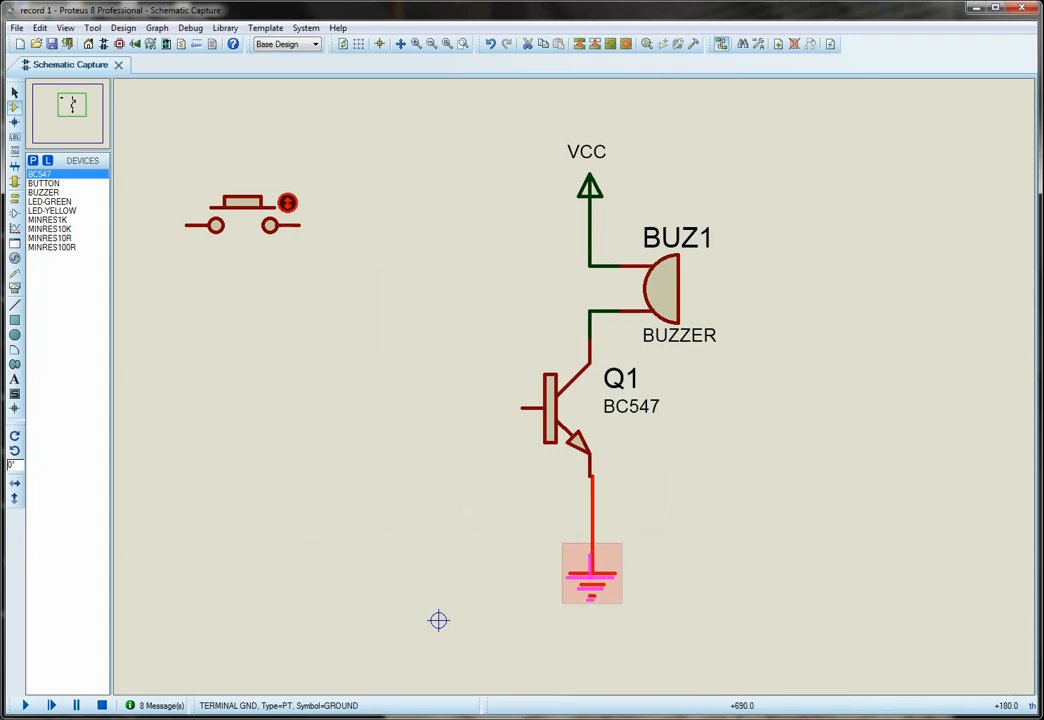
{"action": "left_click", "coordinate": [682, 553]}
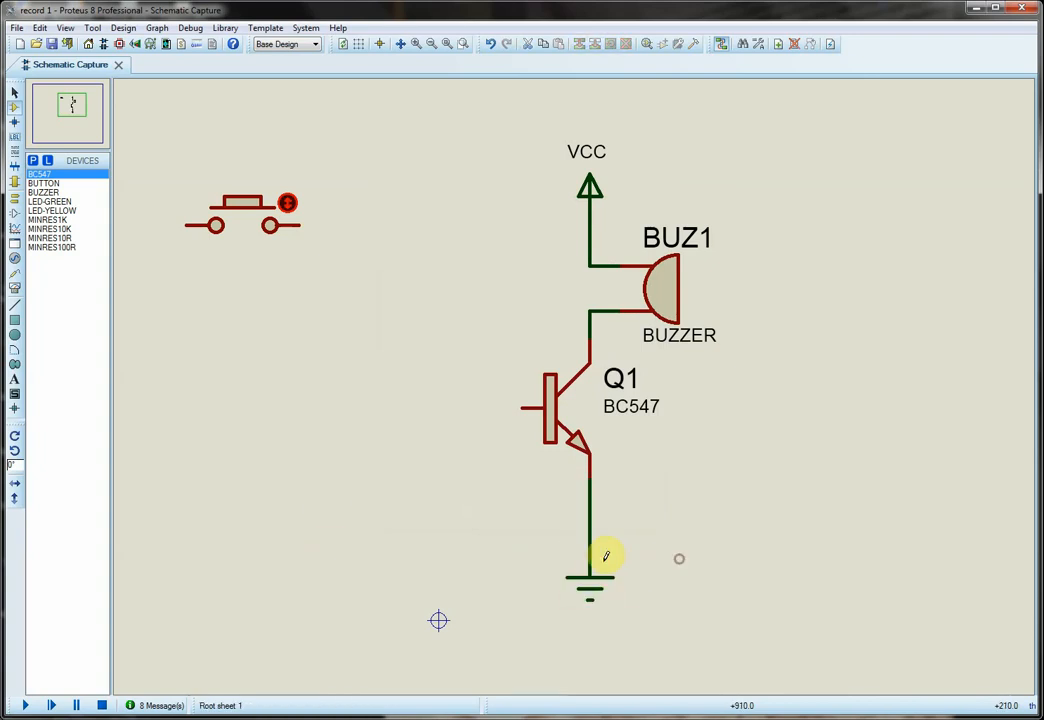
Place the 1k resistor beside the transistor's base, wire the two together, and align the resistor with the base pin
{"action": "left_click", "coordinate": [50, 220]}
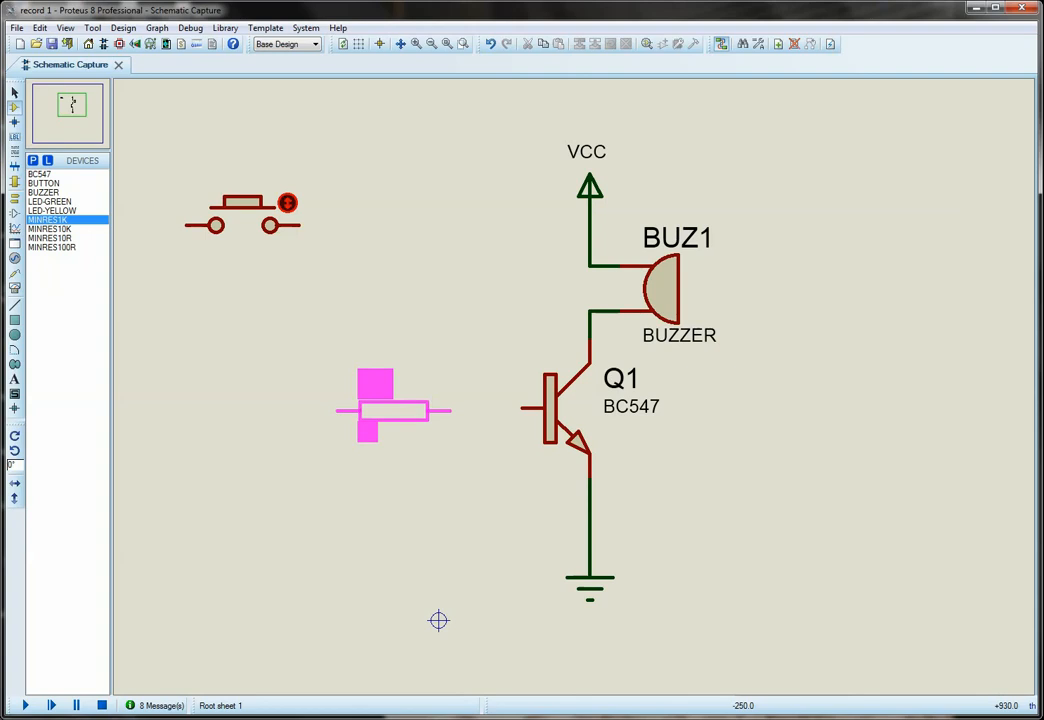
{"action": "left_click", "coordinate": [390, 410]}
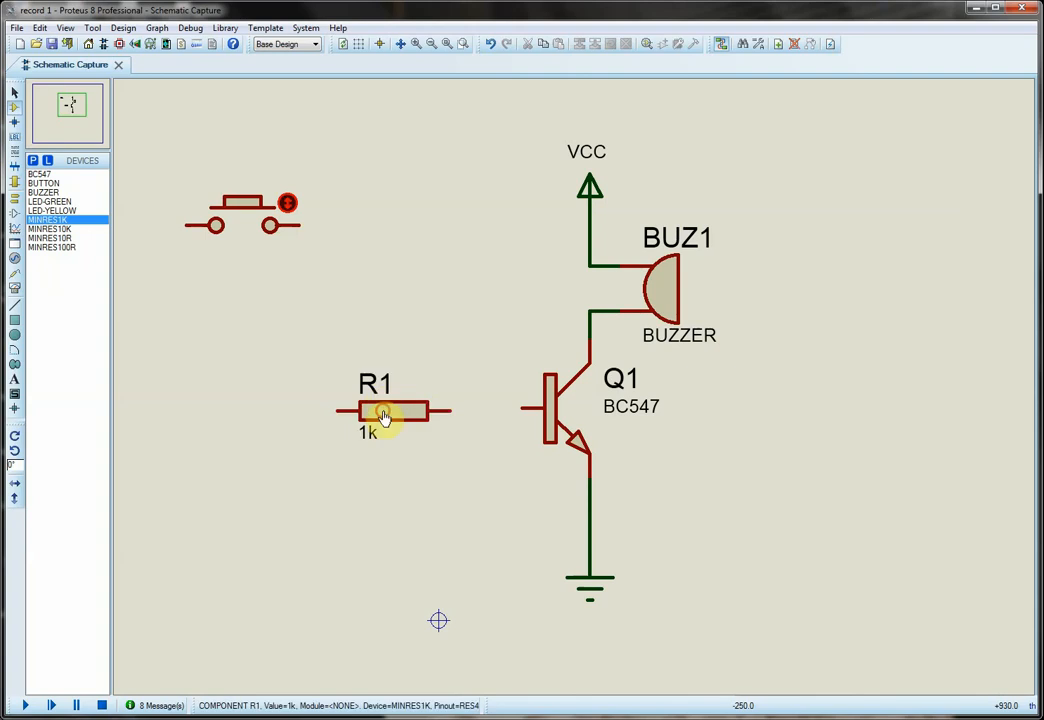
{"action": "left_click", "coordinate": [451, 406]}
{"action": "left_click", "coordinate": [520, 408]}
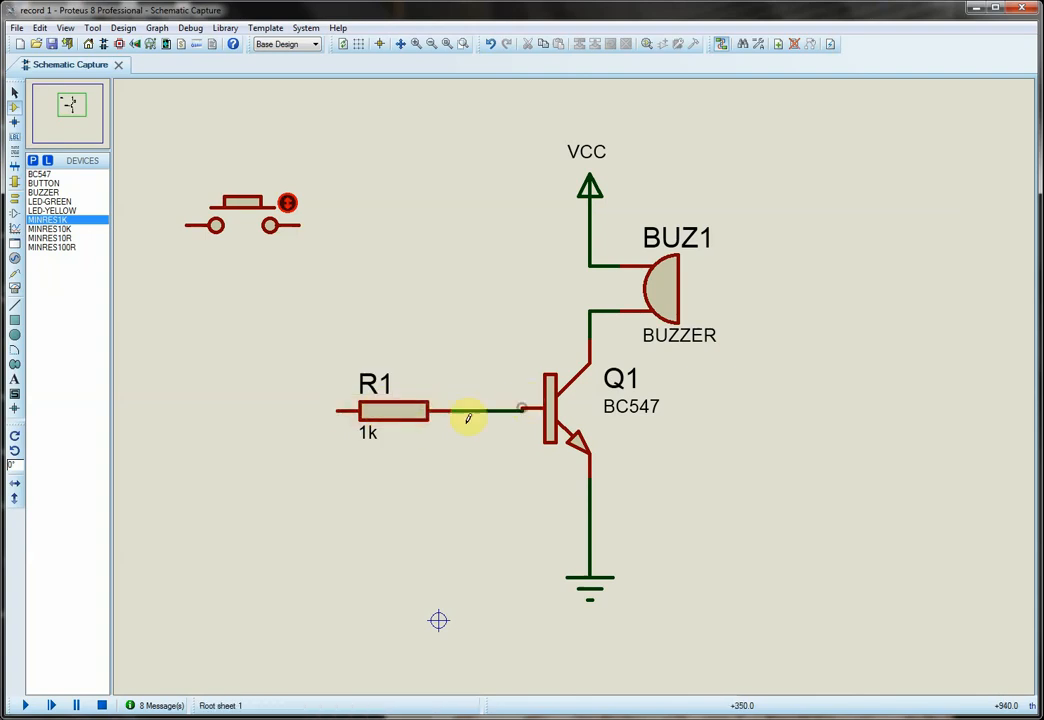
{"action": "left_click_drag", "start_coordinate": [381, 414], "coordinate": [387, 413]}
{"action": "left_click", "coordinate": [245, 396]}
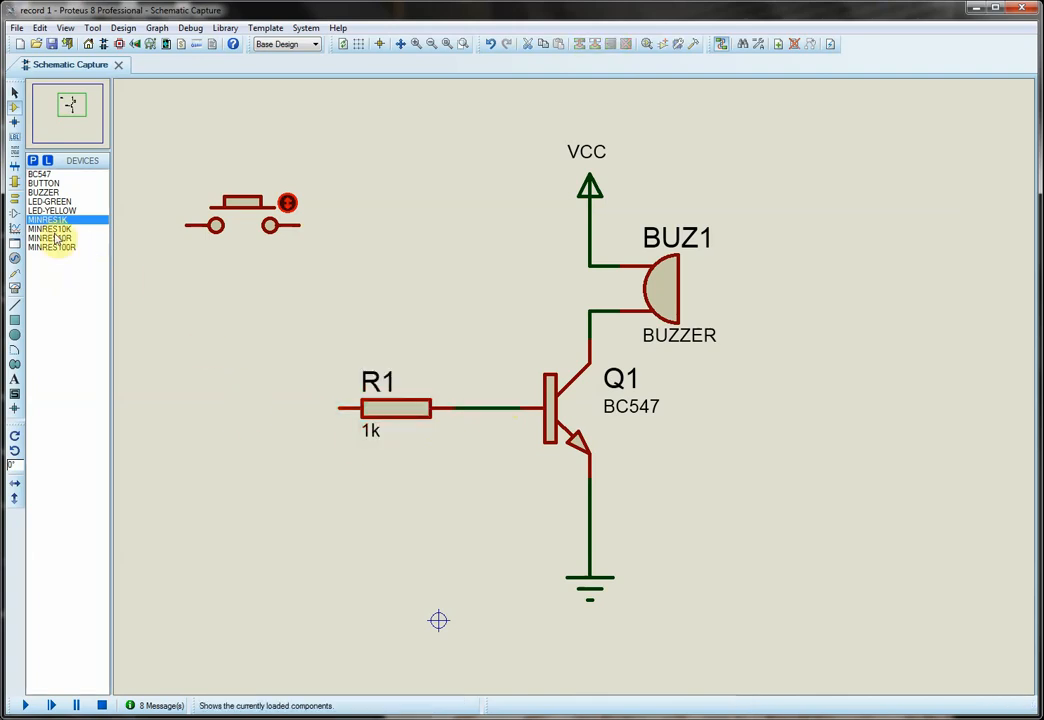
Rotate the push button upright with its actuator facing left, and move it just above the 1k resistor's free end
{"action": "right_click", "coordinate": [249, 230]}
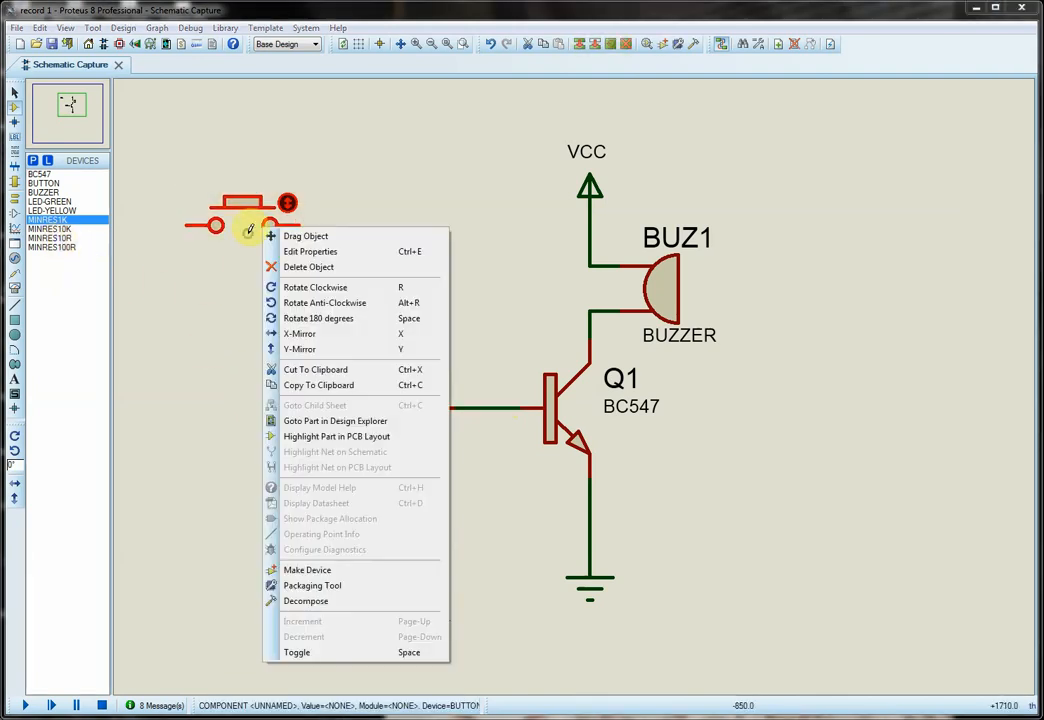
{"action": "key", "text": "r"}
{"action": "key", "text": "r"}
{"action": "key", "text": "r"}
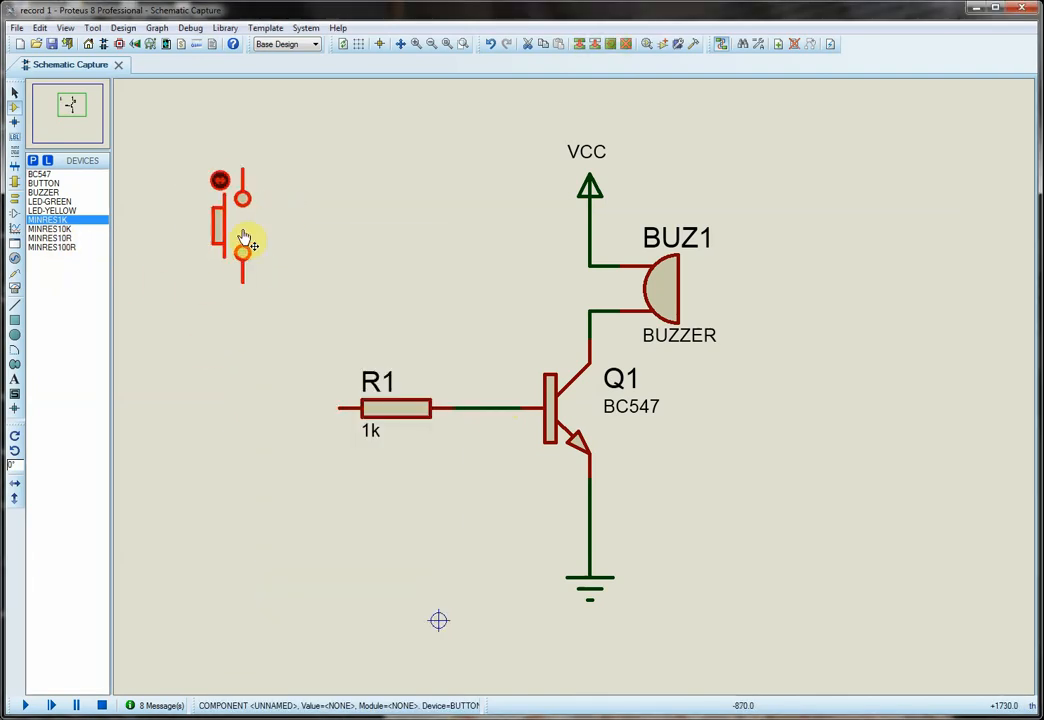
{"action": "mouse_move", "coordinate": [244, 238]}
{"action": "left_mouse_down"}
{"action": "mouse_move", "coordinate": [314, 334]}
{"action": "mouse_move", "coordinate": [318, 323]}
{"action": "left_mouse_up"}
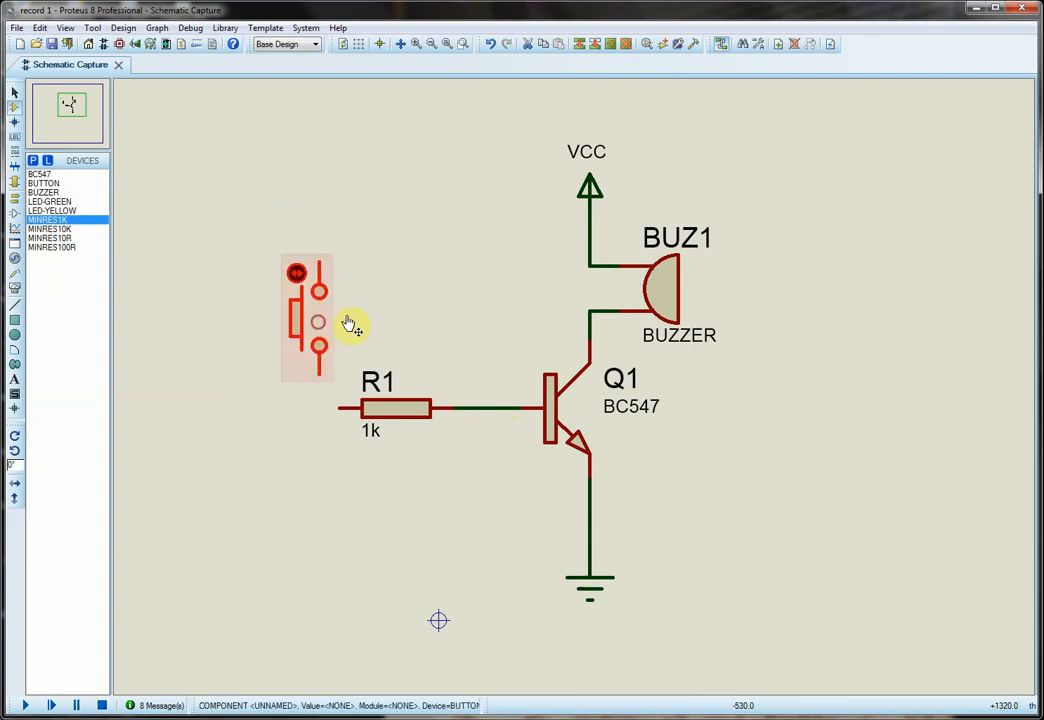
{"action": "left_click", "coordinate": [389, 301]}
Wire the push button's lower pin to the 1k resistor and its upper pin to the wire between VCC and the buzzer
{"action": "left_click", "coordinate": [319, 369]}
{"action": "left_click", "coordinate": [341, 406]}
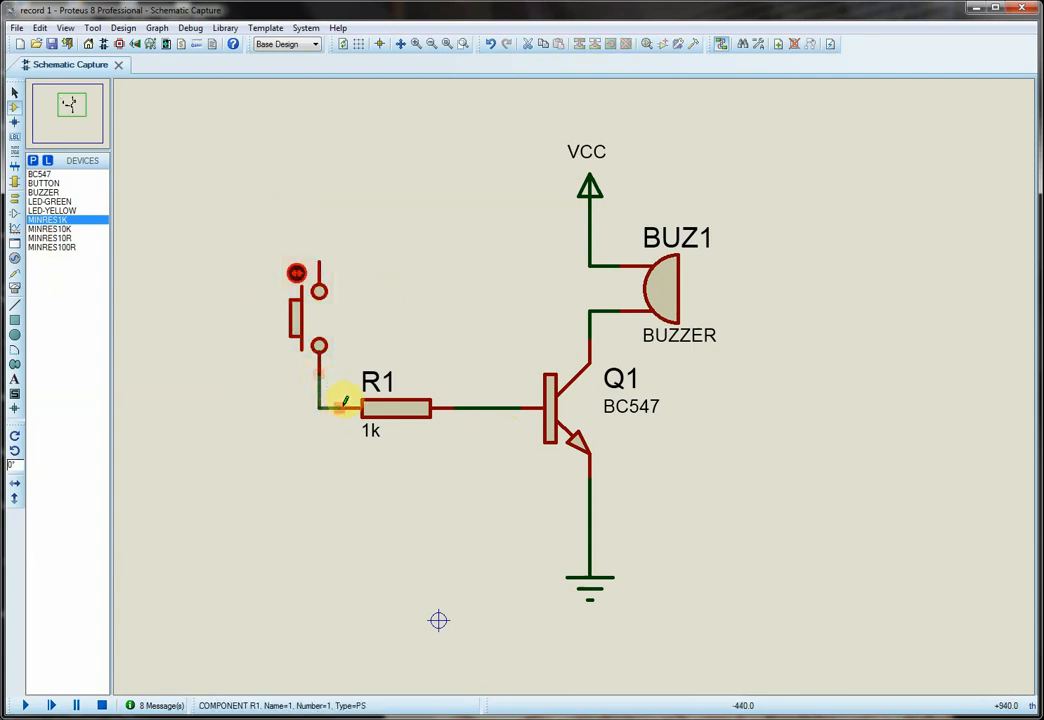
{"action": "left_click", "coordinate": [320, 264]}
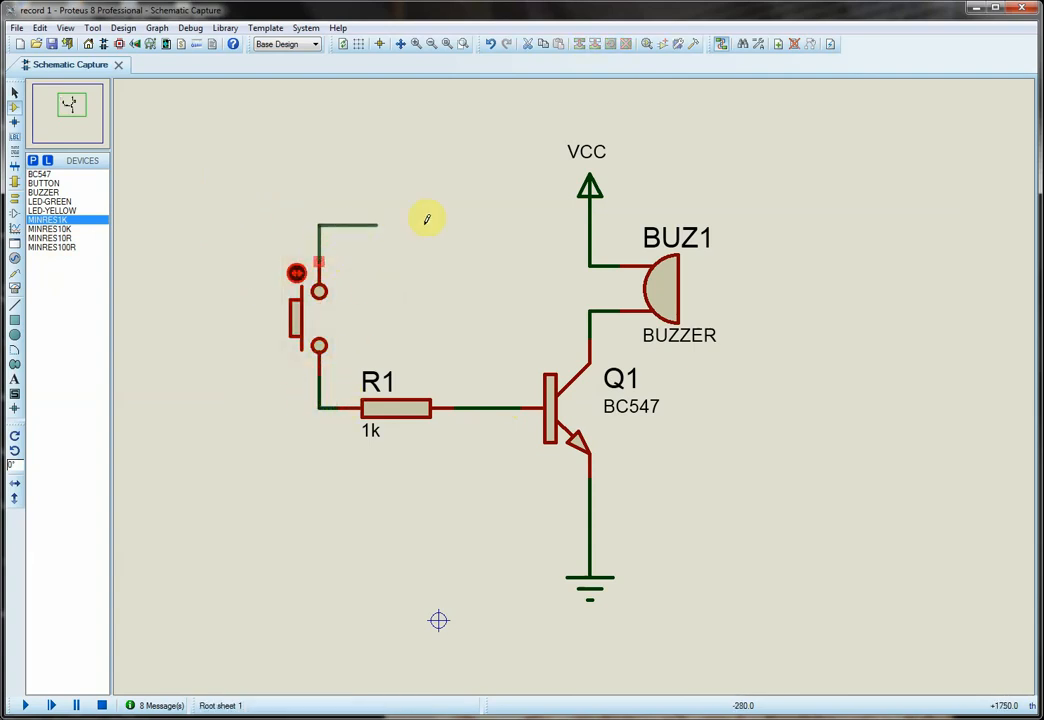
{"action": "left_click", "coordinate": [590, 218]}
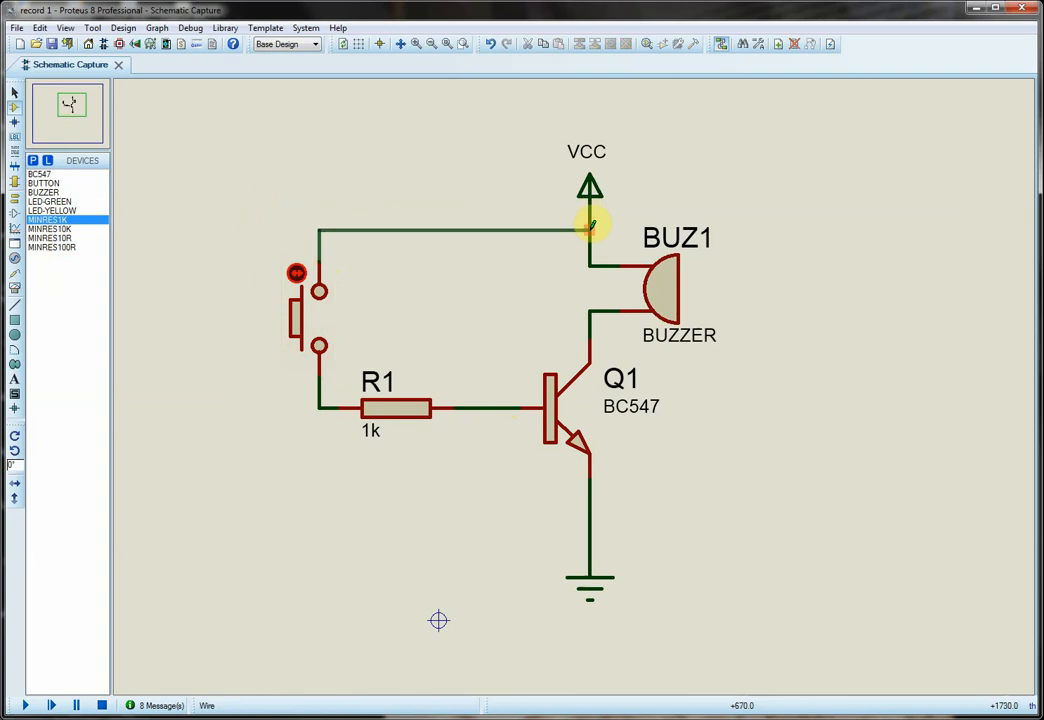
{"action": "left_click", "coordinate": [590, 224]}
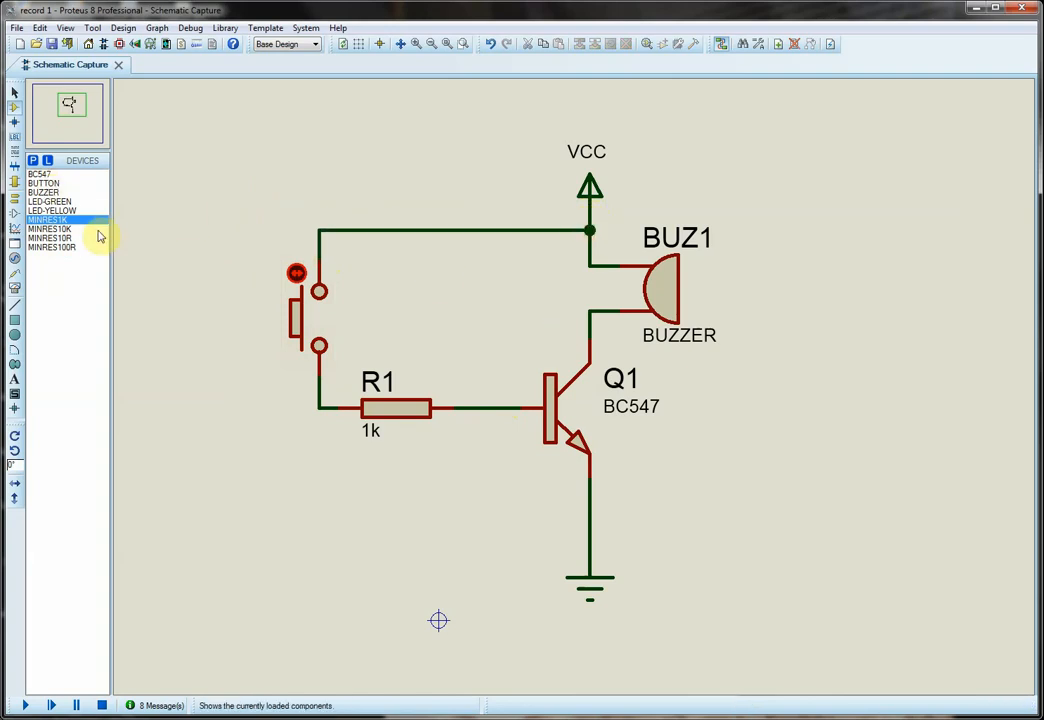
Place a 10k resistor below the base wire, connecting one end to the base wire and the other to the emitter's ground wire
{"action": "left_click", "coordinate": [50, 229]}
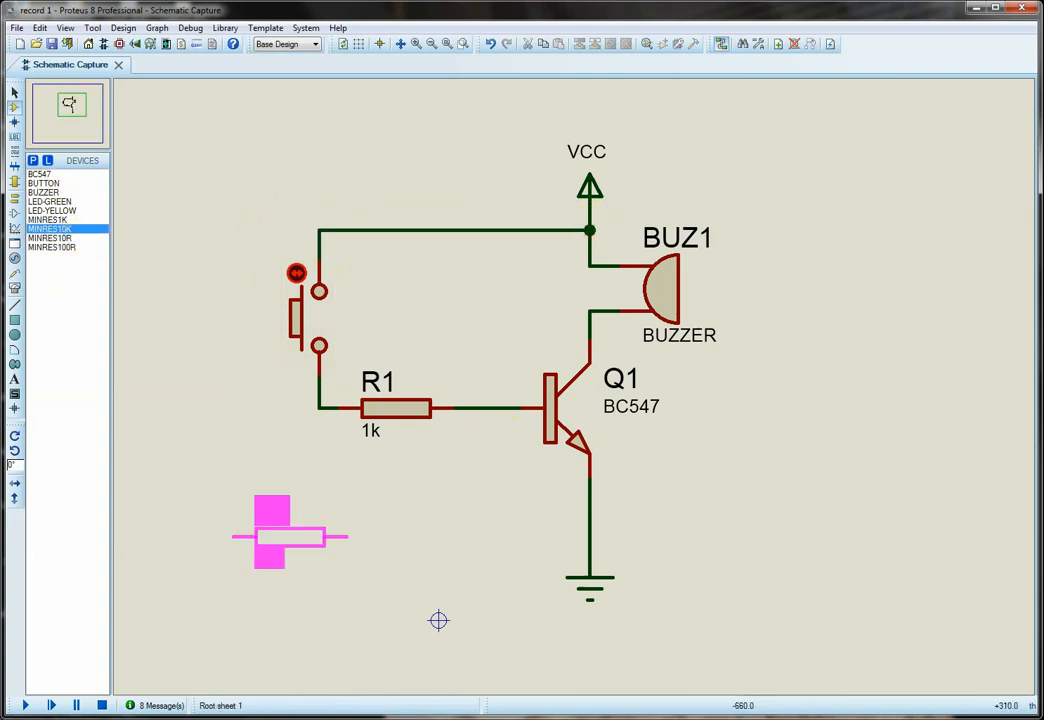
{"action": "left_click", "coordinate": [518, 532]}
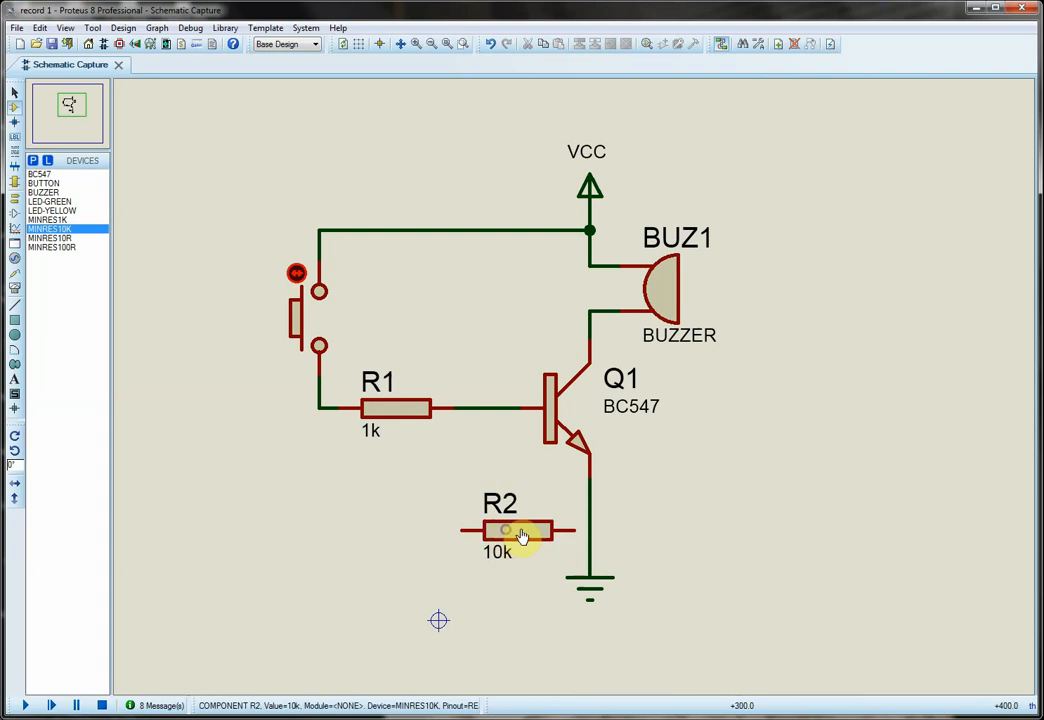
{"action": "left_click", "coordinate": [461, 529]}
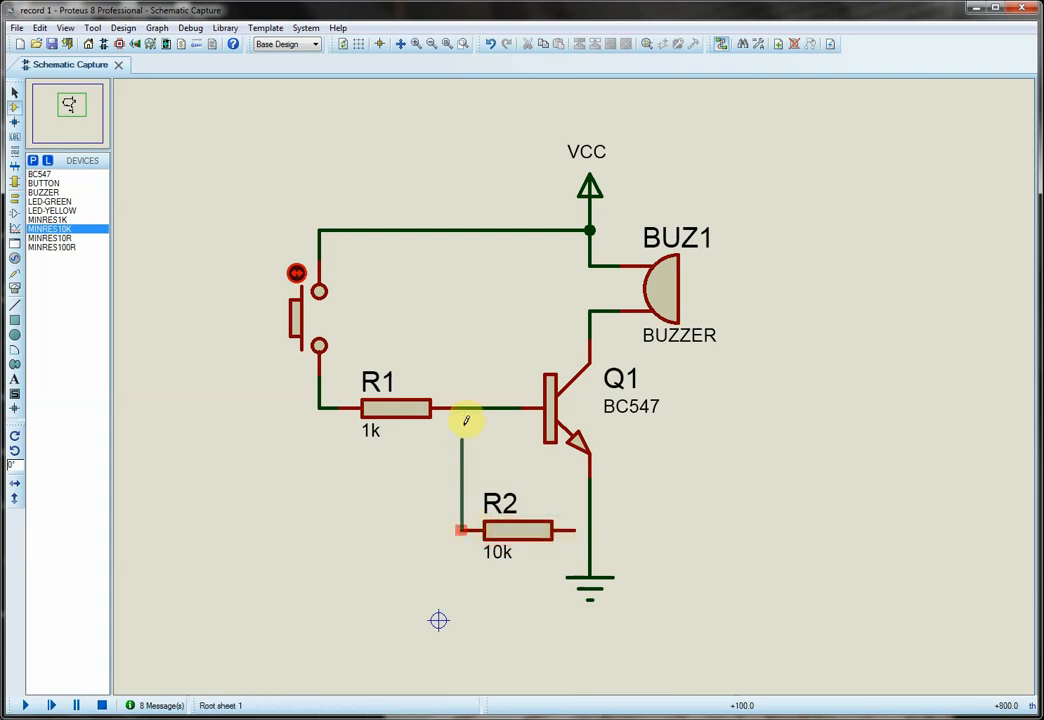
{"action": "left_click", "coordinate": [461, 408]}
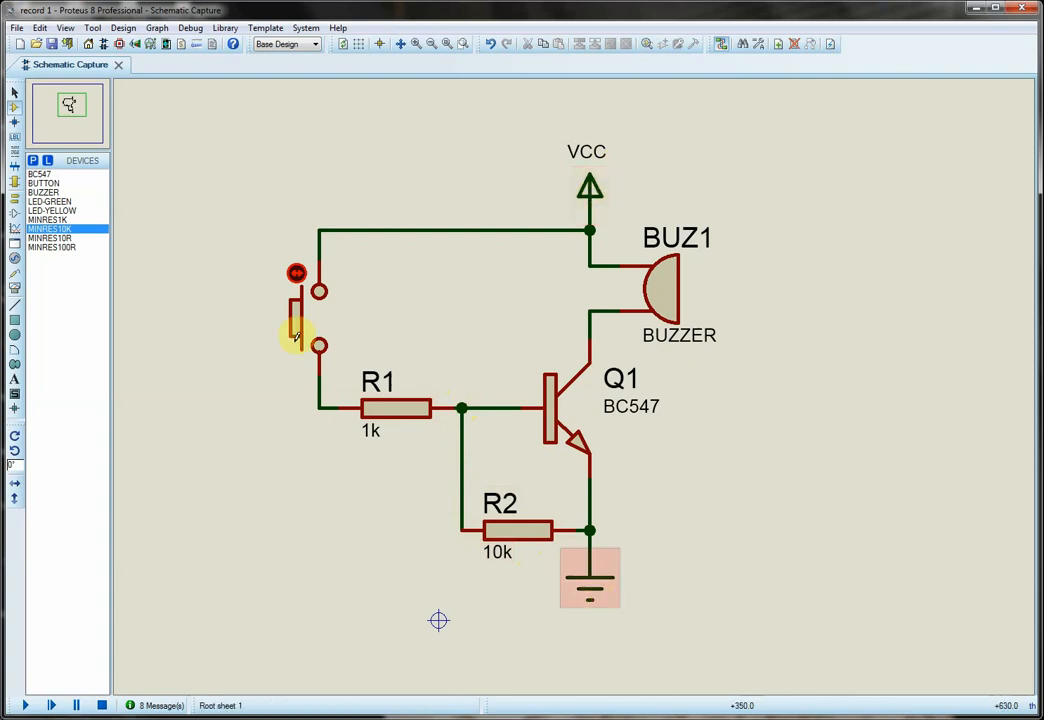
Run the simulation, switch the push button closed and open to test the buzzer, and stop the simulation
{"action": "left_click", "coordinate": [28, 706]}
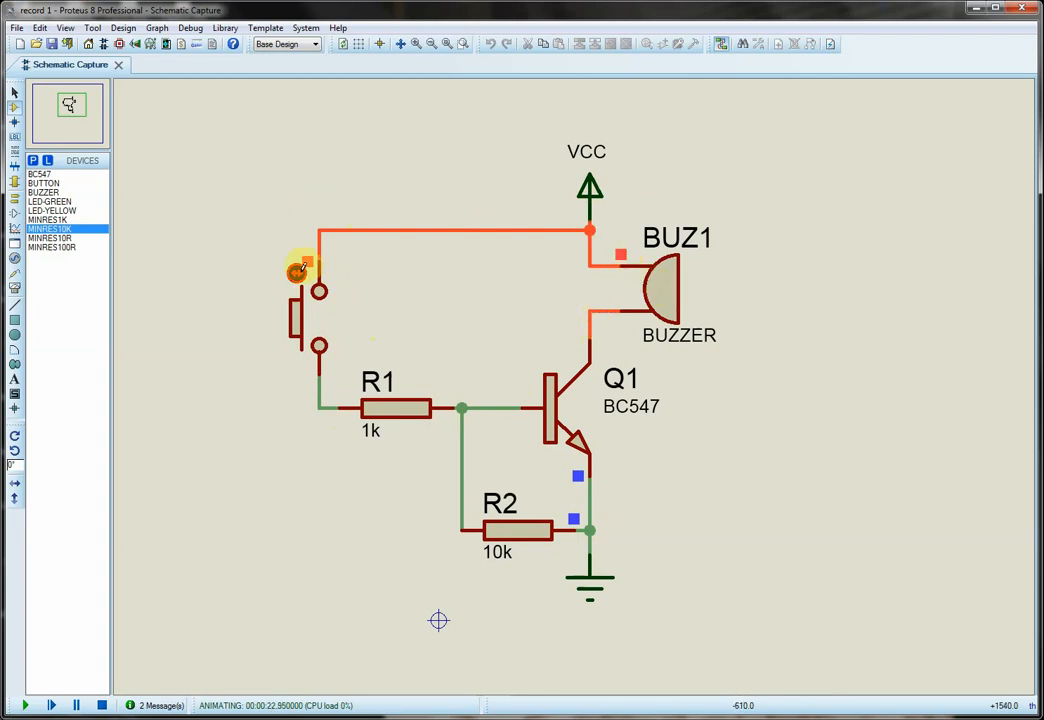
{"action": "left_click", "coordinate": [299, 328]}
{"action": "left_click", "coordinate": [297, 272]}
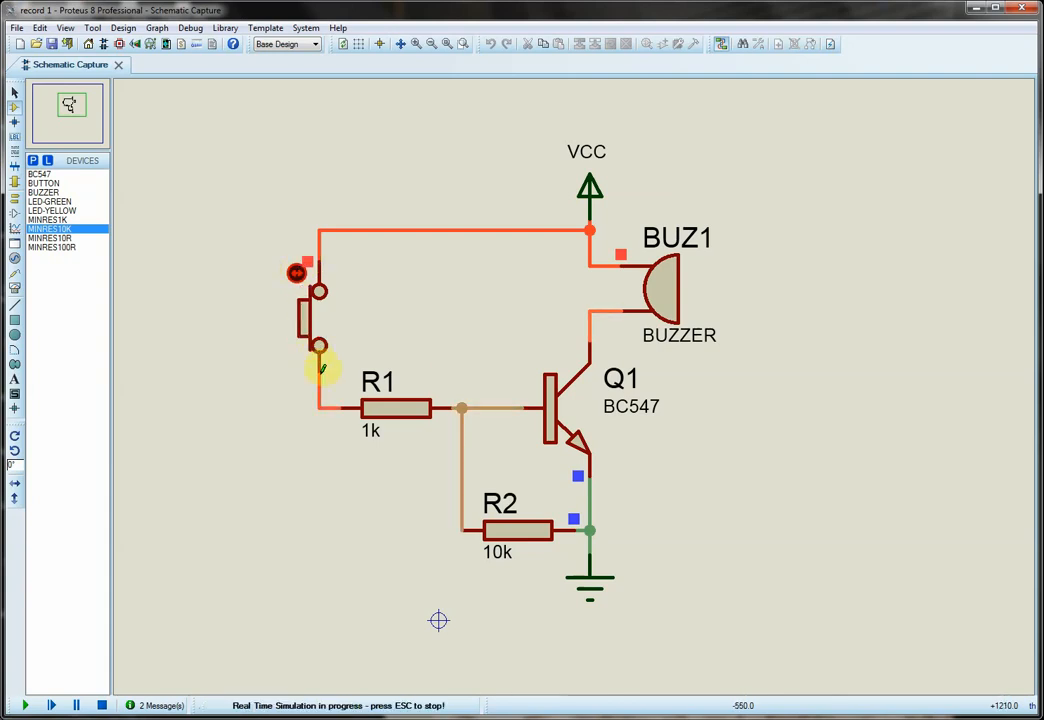
{"action": "left_click", "coordinate": [297, 271]}
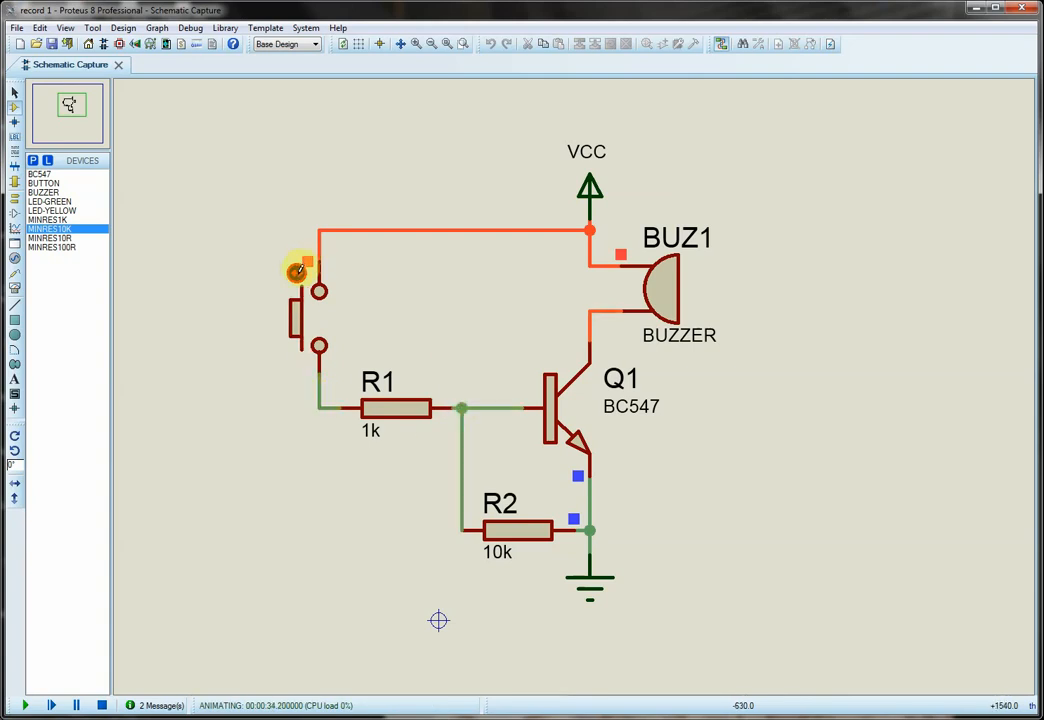
{"action": "left_click", "coordinate": [297, 271]}
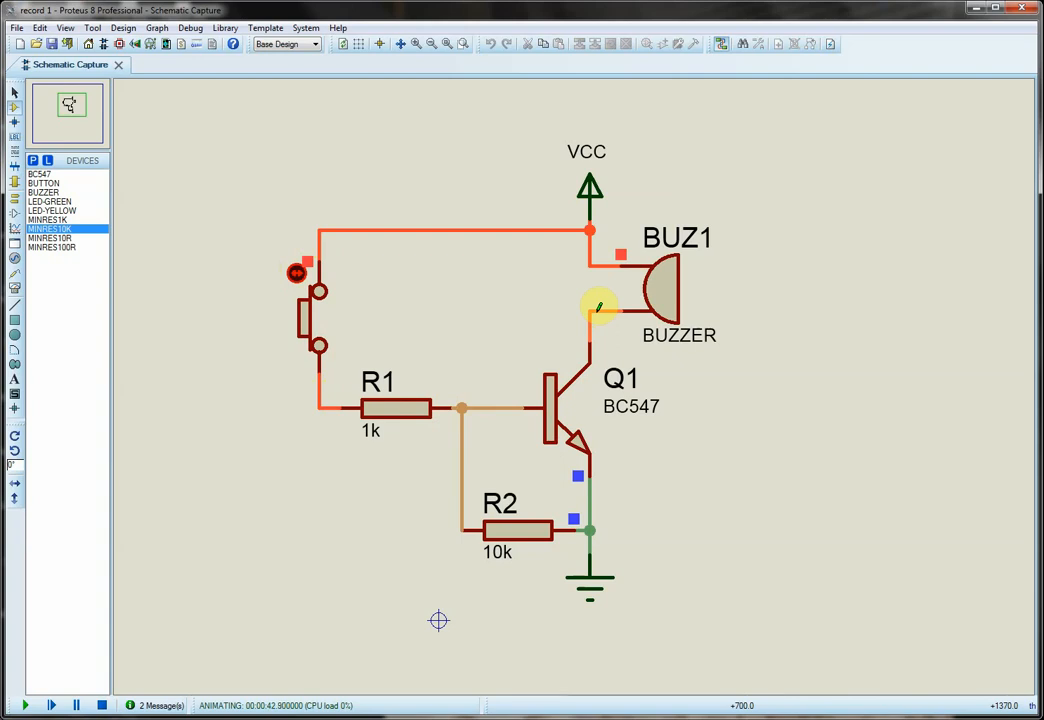
{"action": "left_click", "coordinate": [101, 705]}
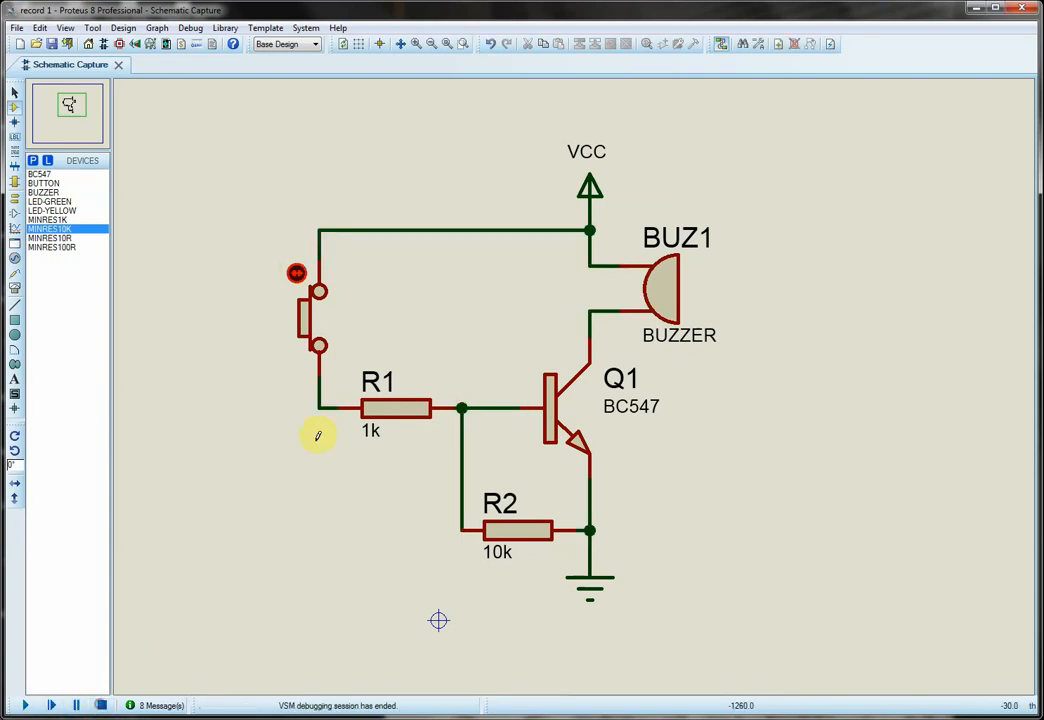
Set the buzzer's load resistance to 100, and test the circuit with a short simulation run
{"action": "double_click", "coordinate": [665, 294]}
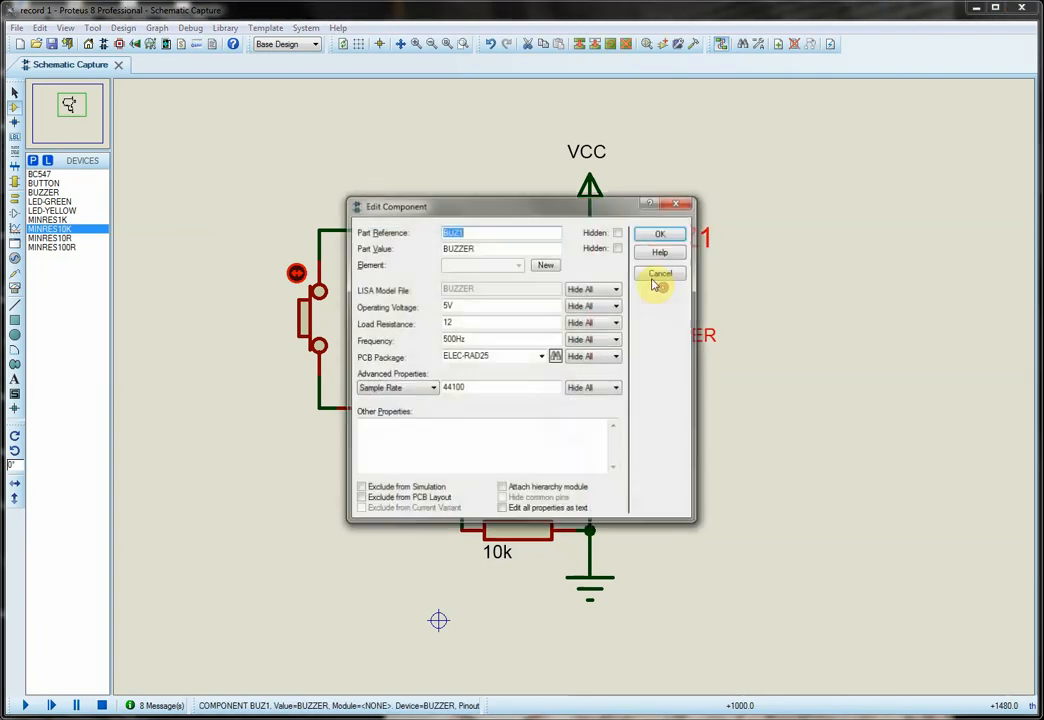
{"action": "left_click", "coordinate": [460, 321]}
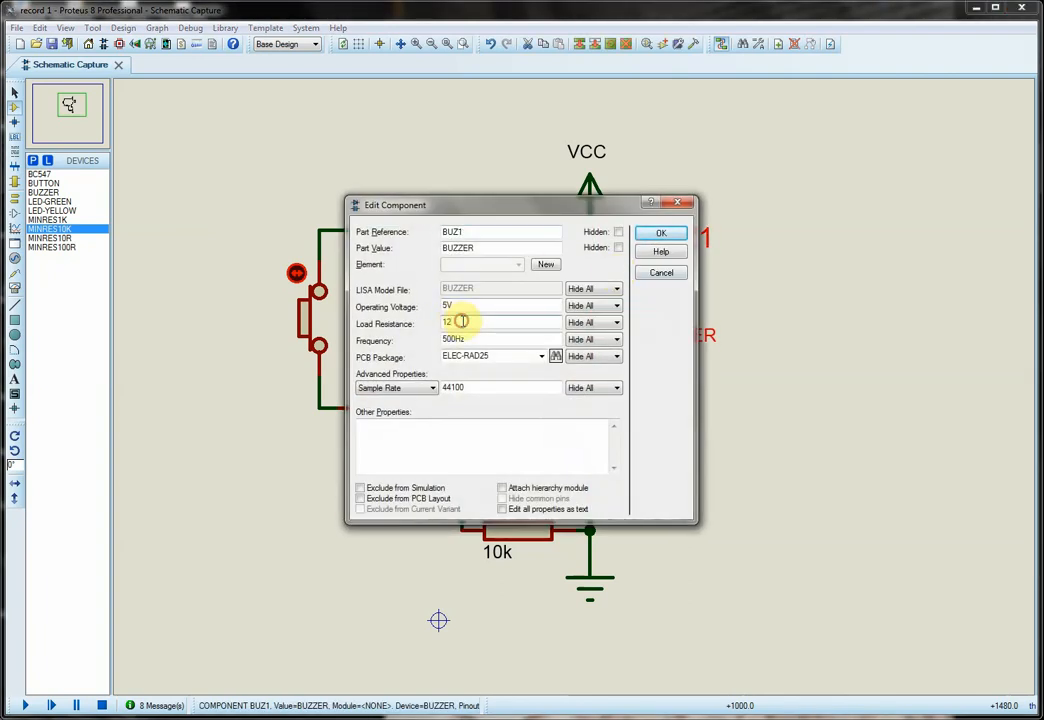
{"action": "left_click_drag", "start_coordinate": [460, 321], "coordinate": [438, 323]}
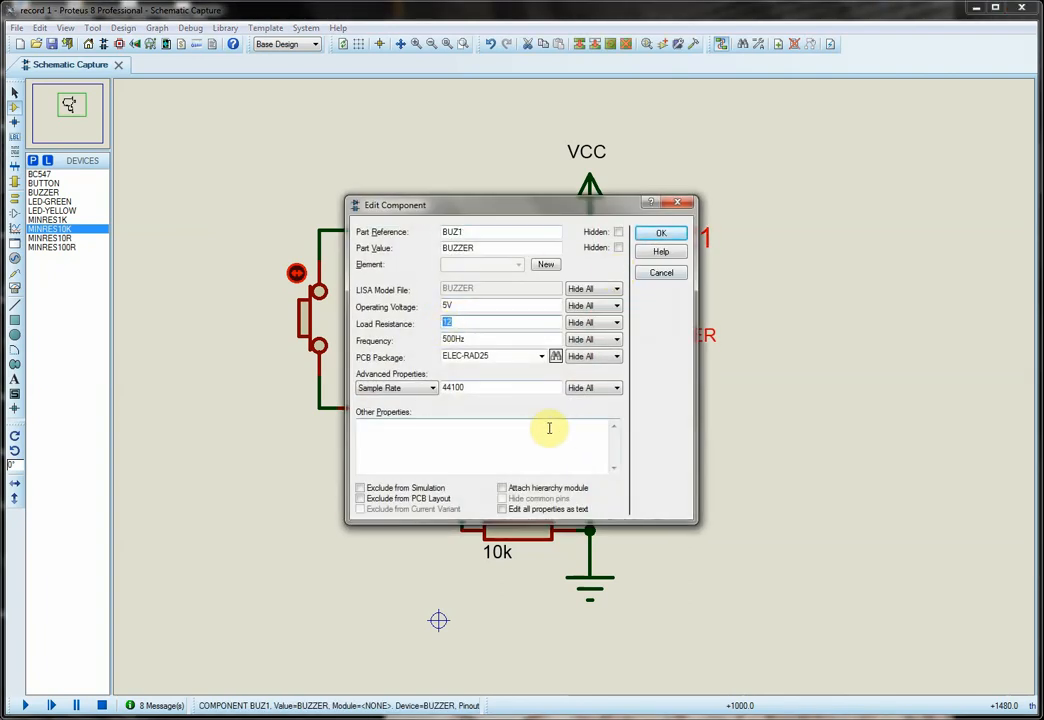
{"action": "type", "text": "1"}
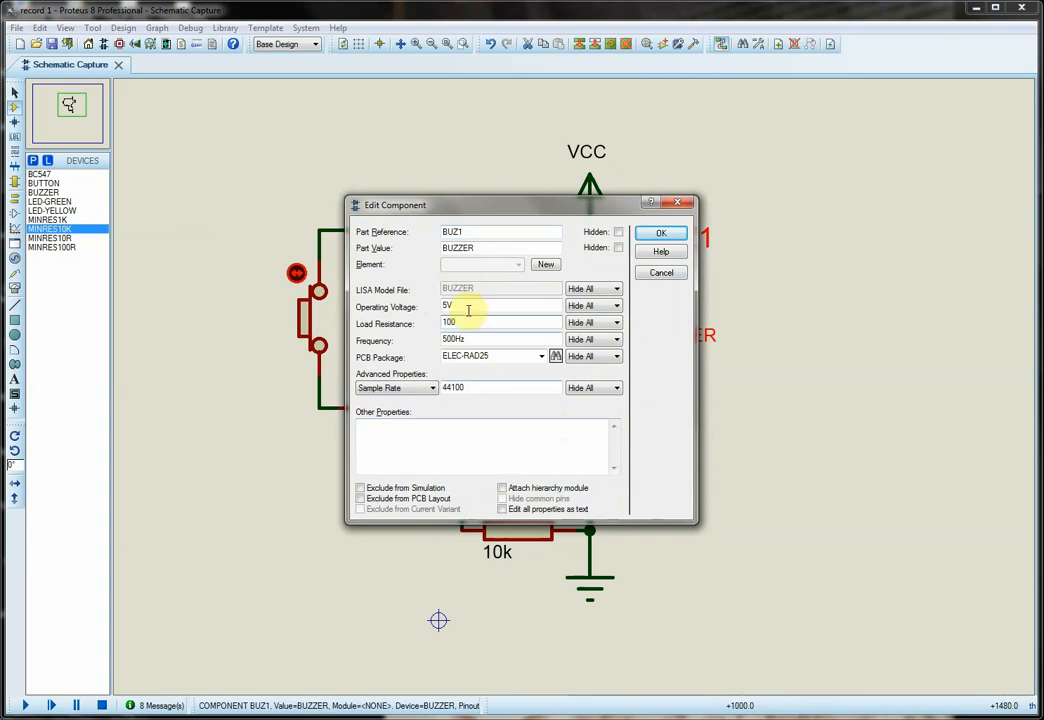
{"action": "type", "text": "00"}
{"action": "left_click", "coordinate": [660, 233]}
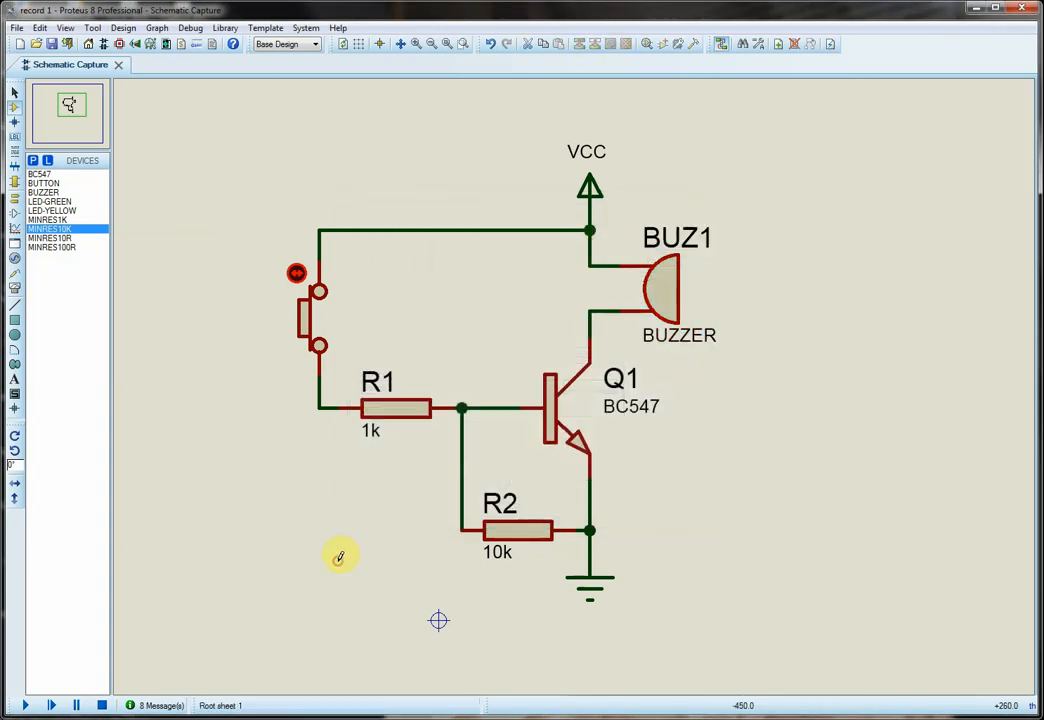
{"action": "left_click", "coordinate": [25, 705]}
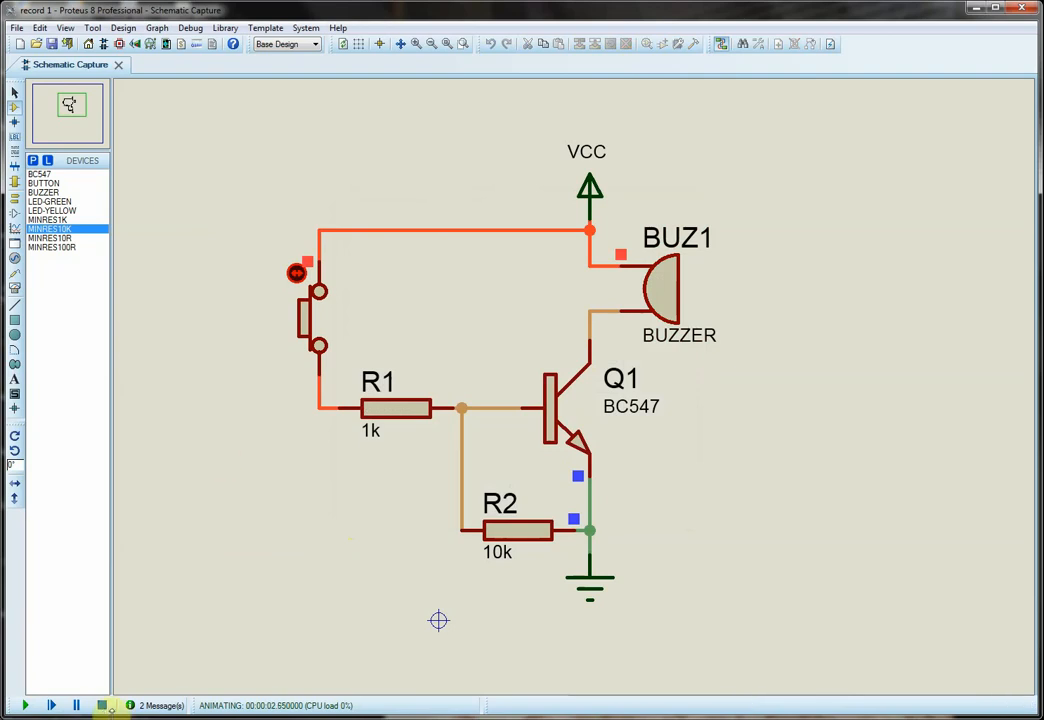
{"action": "left_click", "coordinate": [101, 705]}
Set the buzzer's load resistance to 500, and test the circuit with another simulation run
{"action": "double_click", "coordinate": [665, 327]}
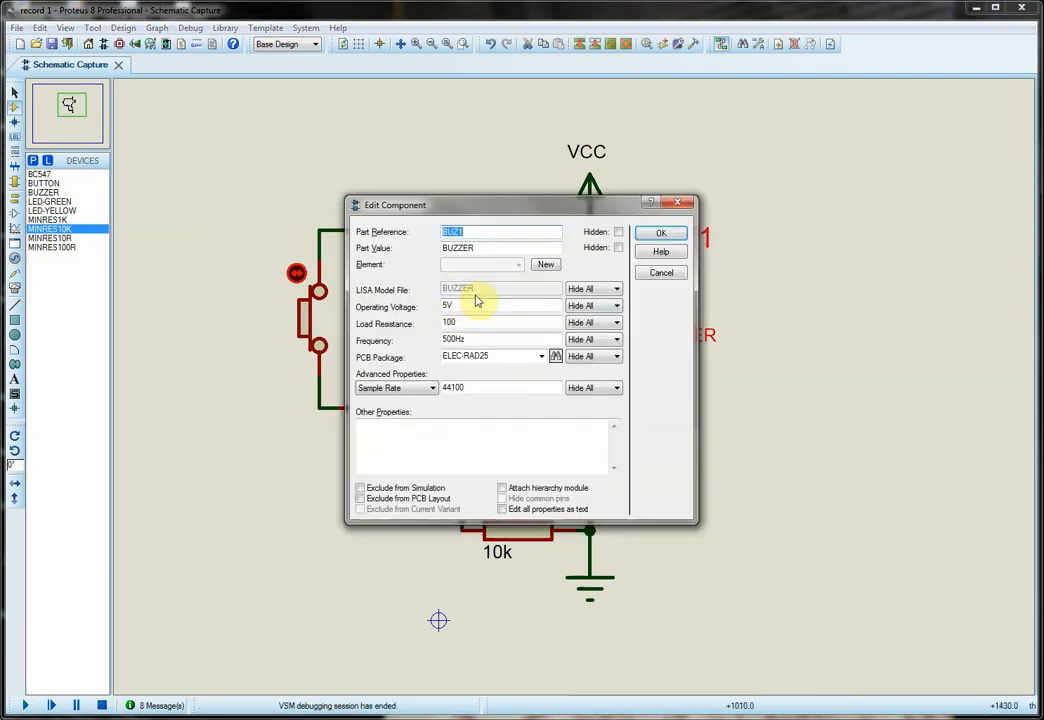
{"action": "left_click_drag", "start_coordinate": [460, 321], "coordinate": [428, 336]}
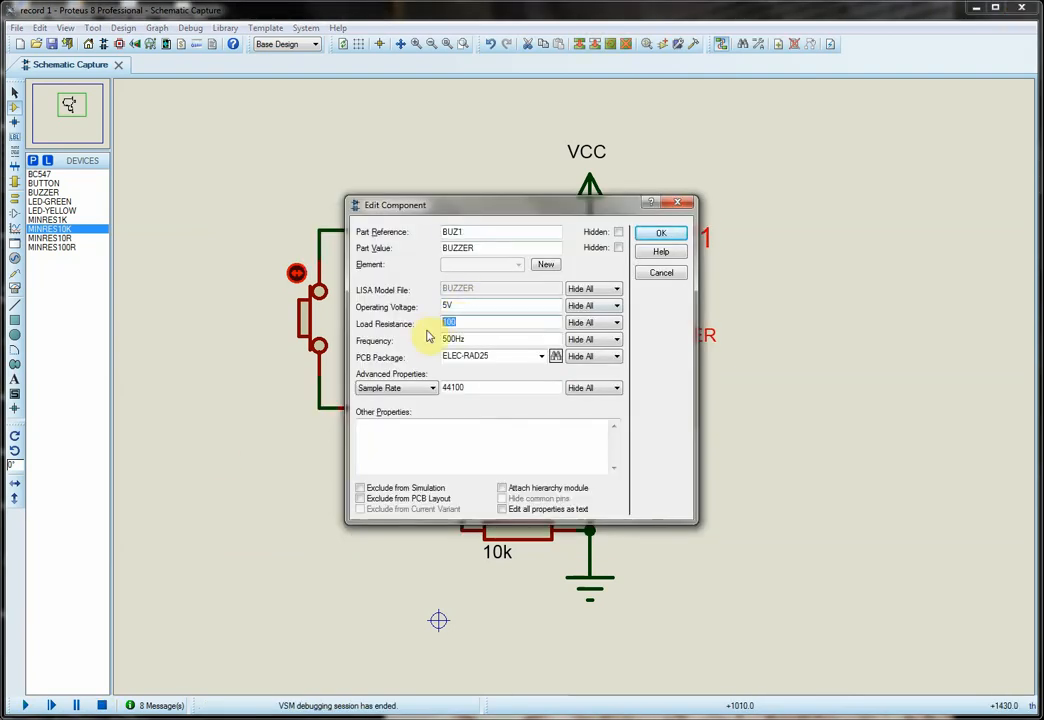
{"action": "type", "text": "500"}
{"action": "left_click", "coordinate": [662, 233]}
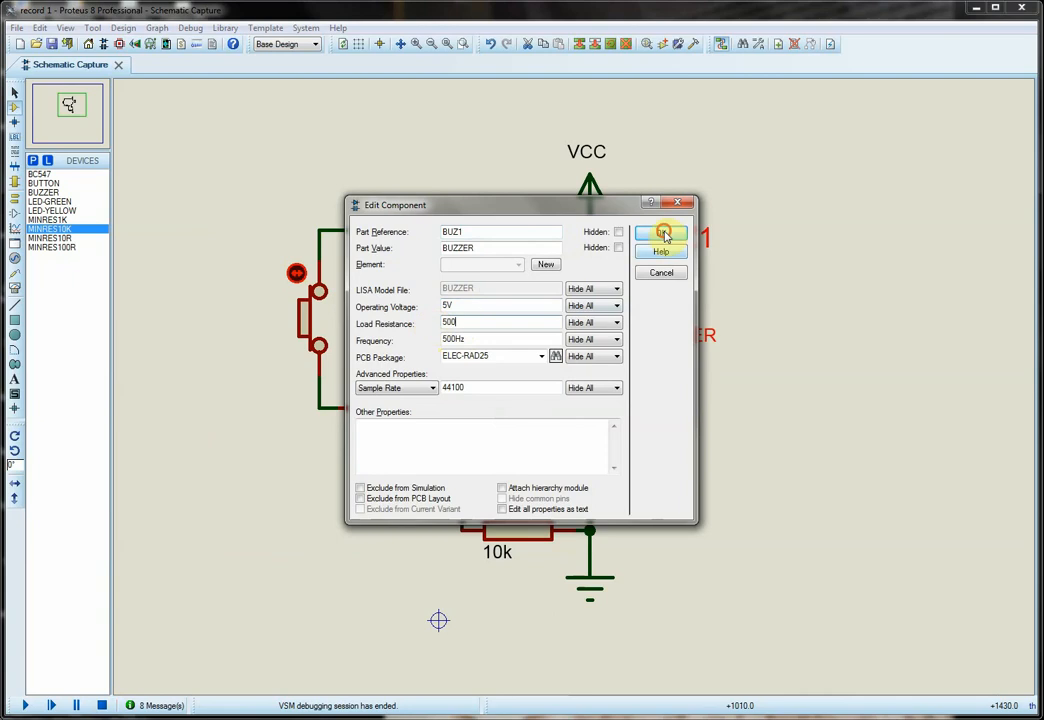
{"action": "left_click", "coordinate": [25, 705]}
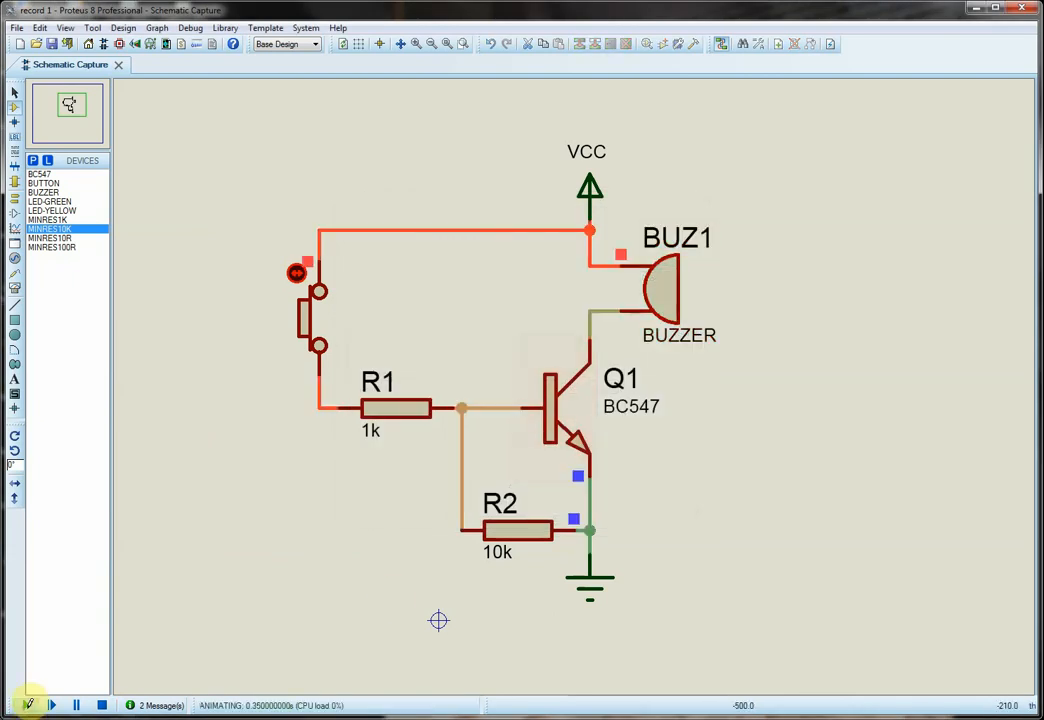
{"action": "left_click", "coordinate": [102, 706]}
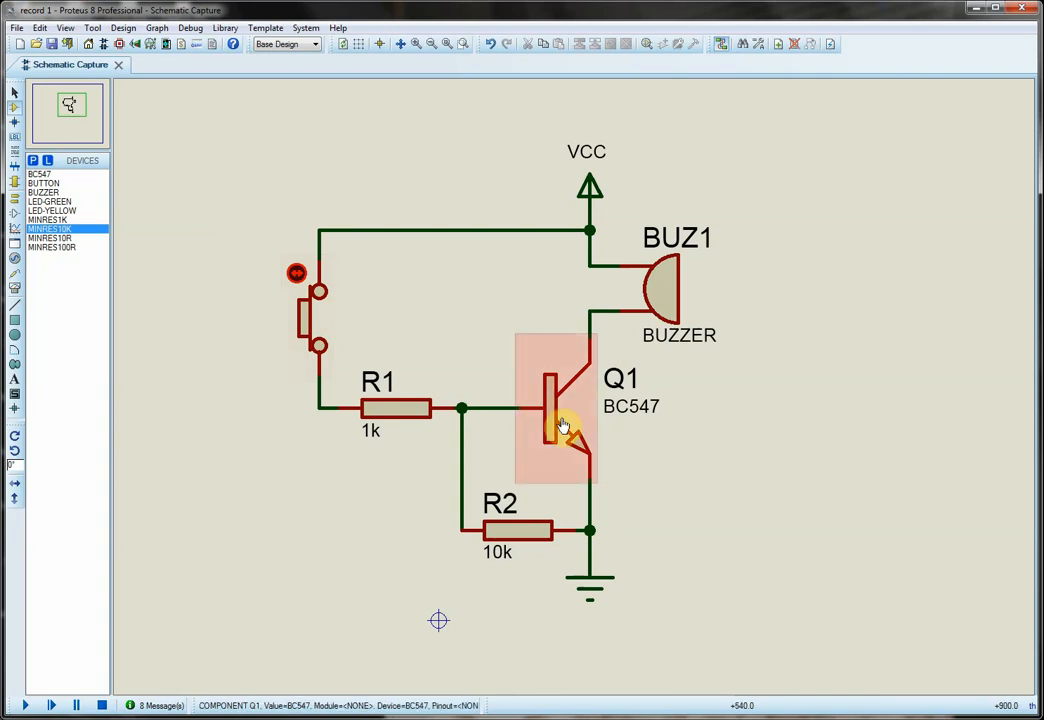
Review the buzzer's load resistance in its component properties, and close them without making changes
{"action": "double_click", "coordinate": [664, 296]}
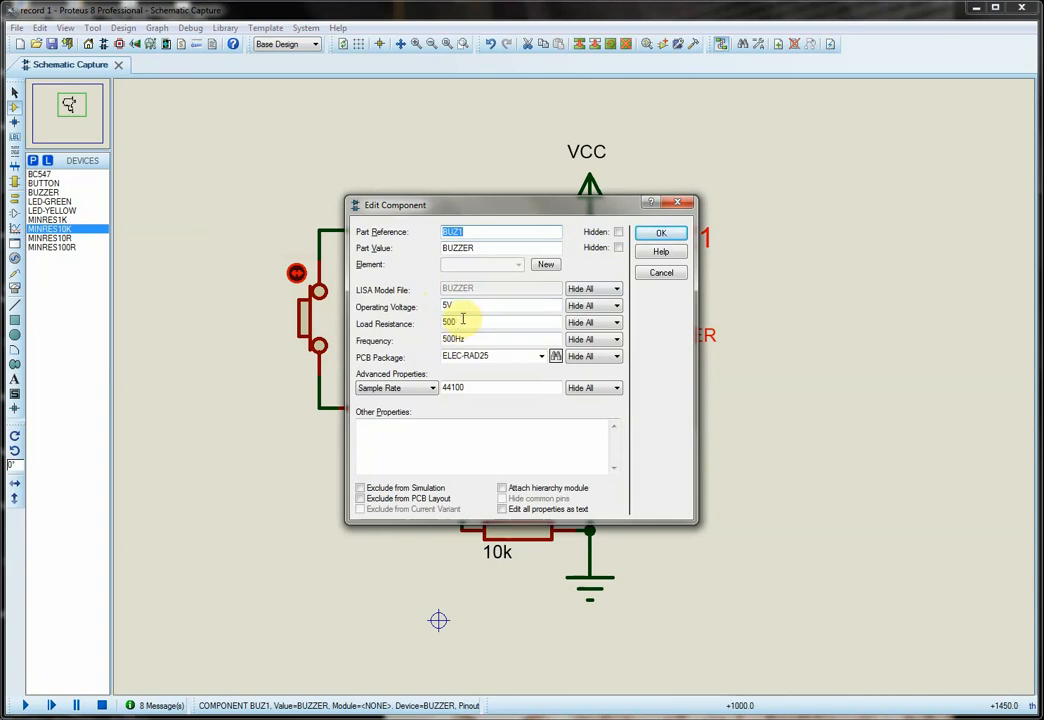
{"action": "left_click", "coordinate": [674, 279]}
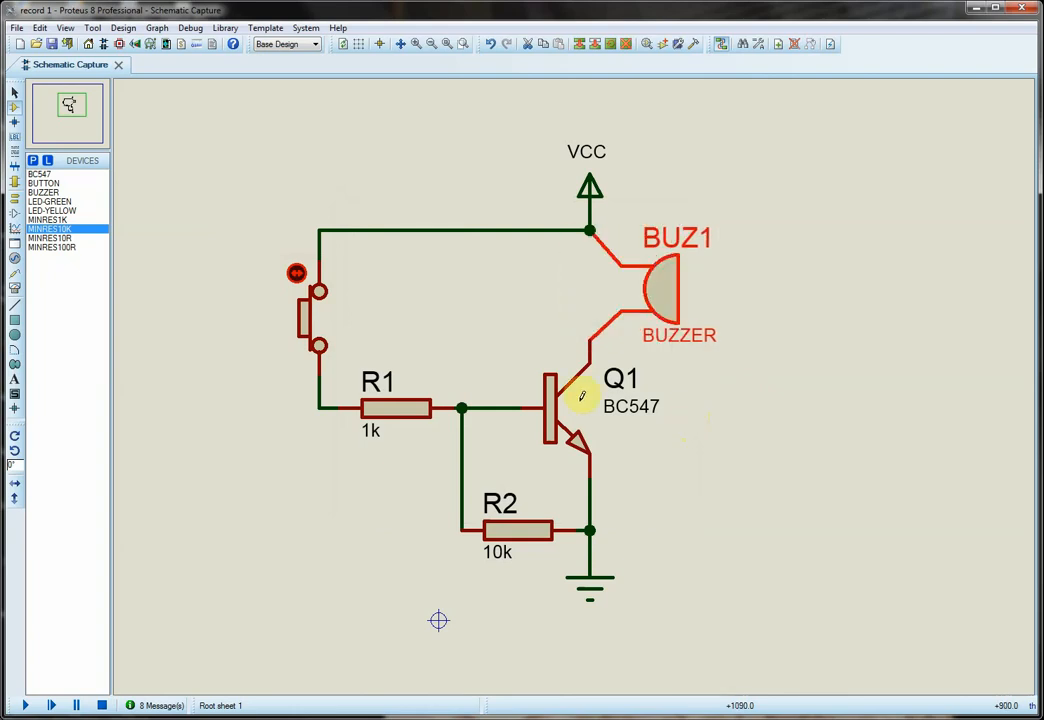
{"action": "left_click", "coordinate": [101, 706]}
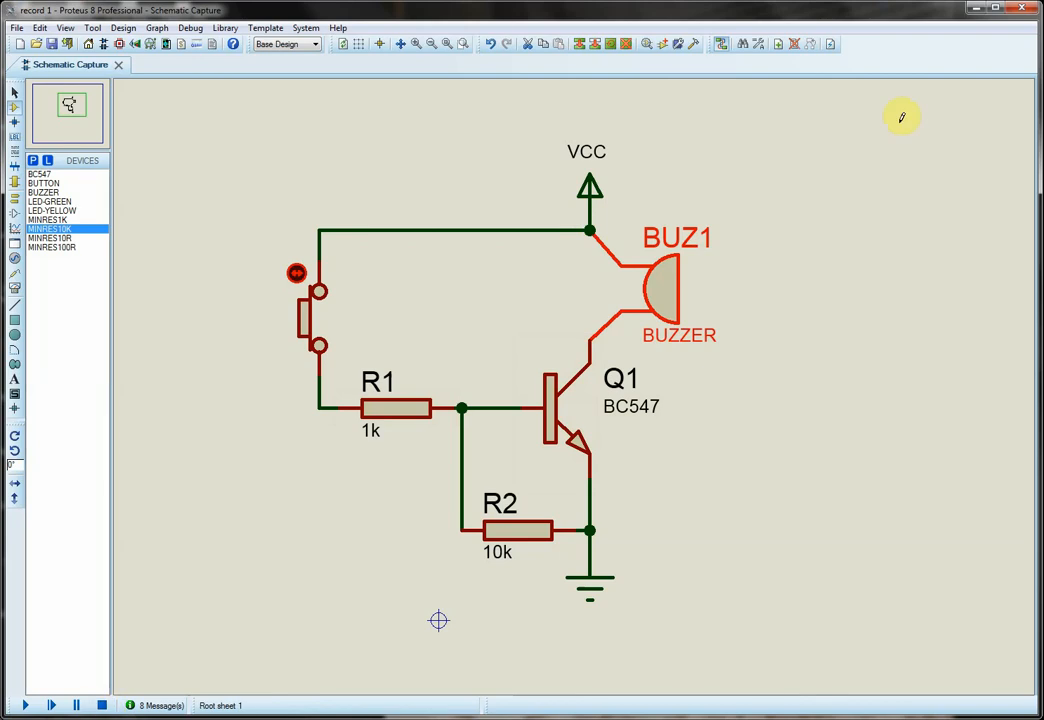
Delete the wires on the buzzer's two pins, the transistor's emitter, and both ends of the 10k resistor
{"action": "right_click", "coordinate": [604, 246]}
{"action": "right_click", "coordinate": [604, 246]}
{"action": "right_click", "coordinate": [604, 324]}
{"action": "right_click", "coordinate": [604, 324]}
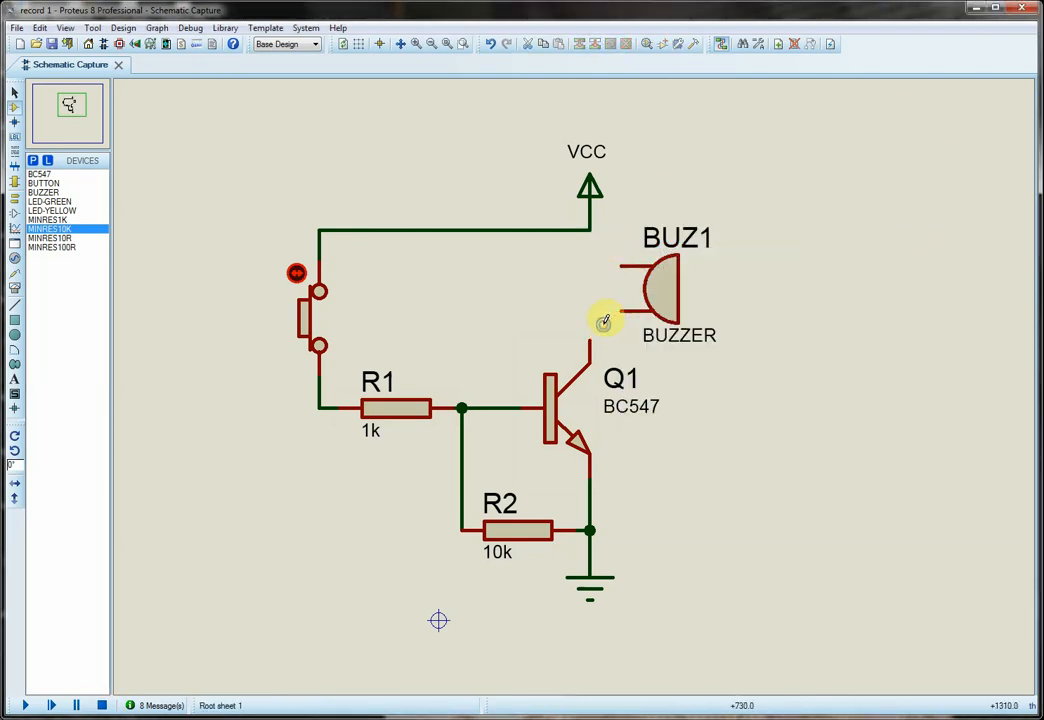
{"action": "right_click", "coordinate": [592, 492]}
{"action": "right_click", "coordinate": [592, 492]}
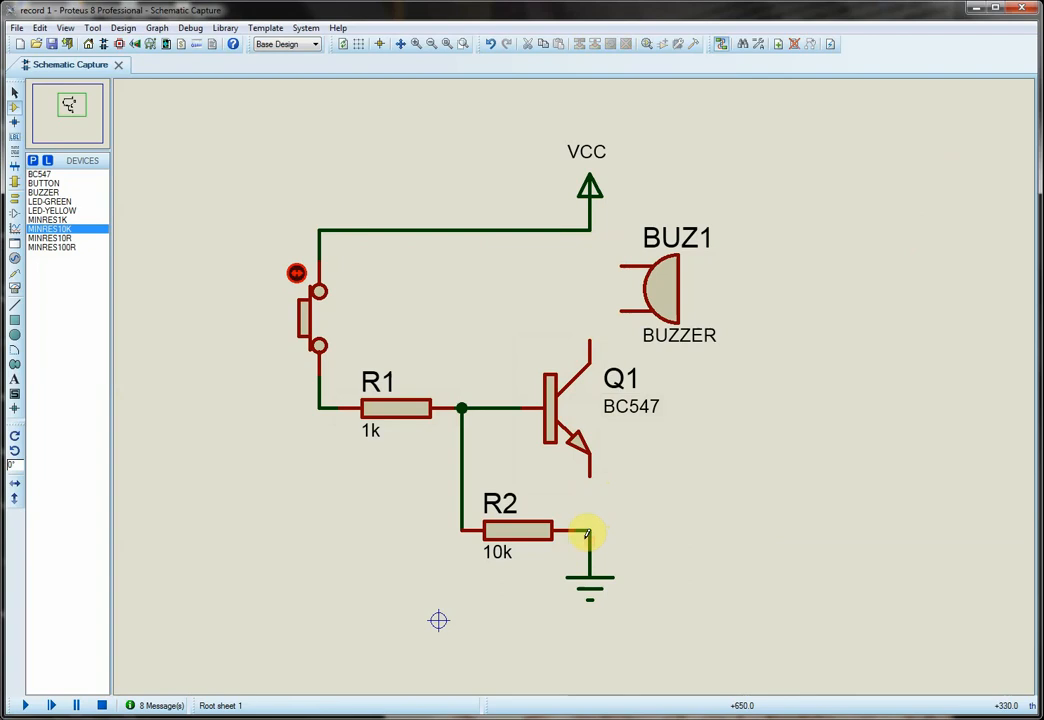
{"action": "right_click", "coordinate": [463, 460]}
{"action": "right_click", "coordinate": [463, 460]}
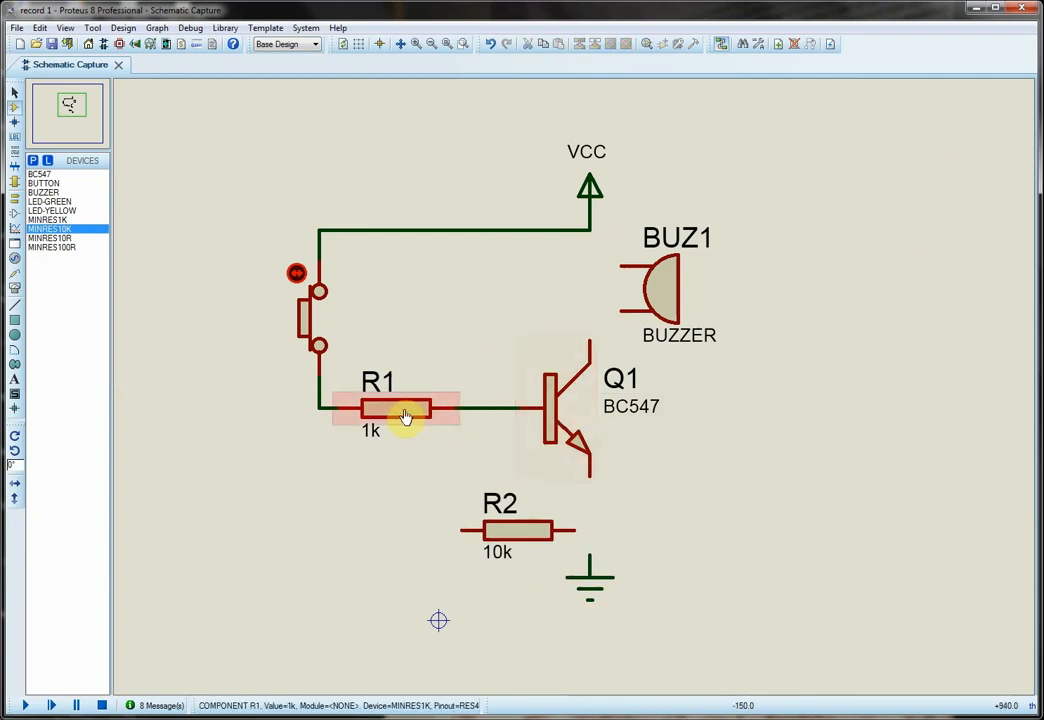
Switch the push button open, and move the 10k resistor, ground terminal and buzzer to the right, clear of the transistor
{"action": "left_click", "coordinate": [296, 272]}
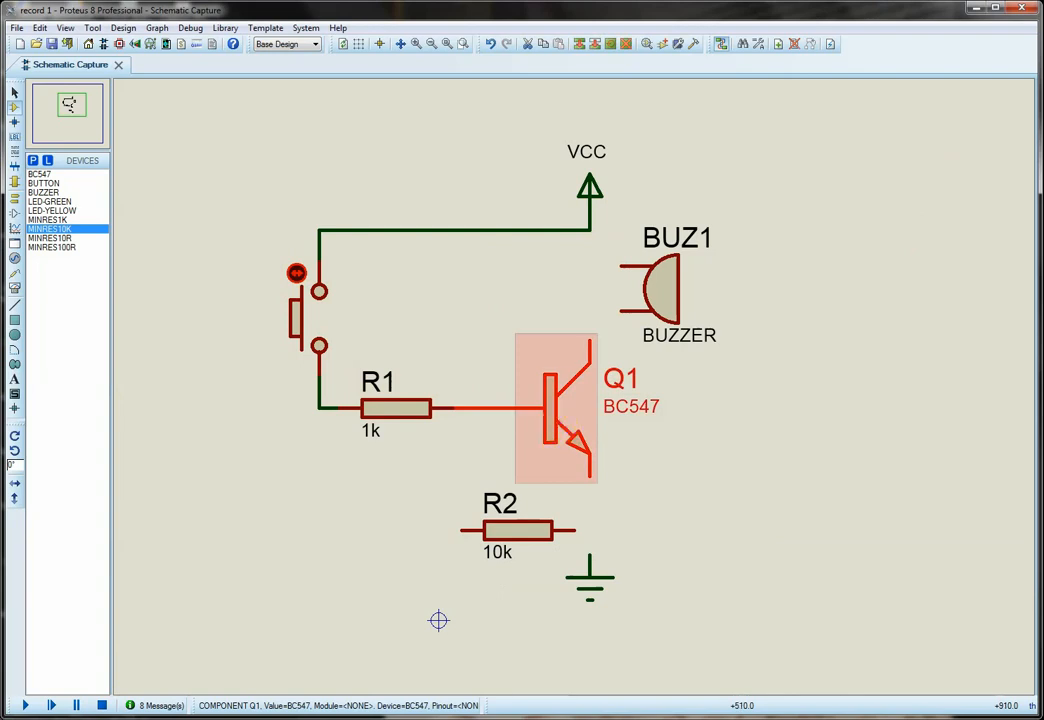
{"action": "double_click", "coordinate": [558, 421]}
{"action": "left_click", "coordinate": [656, 289]}
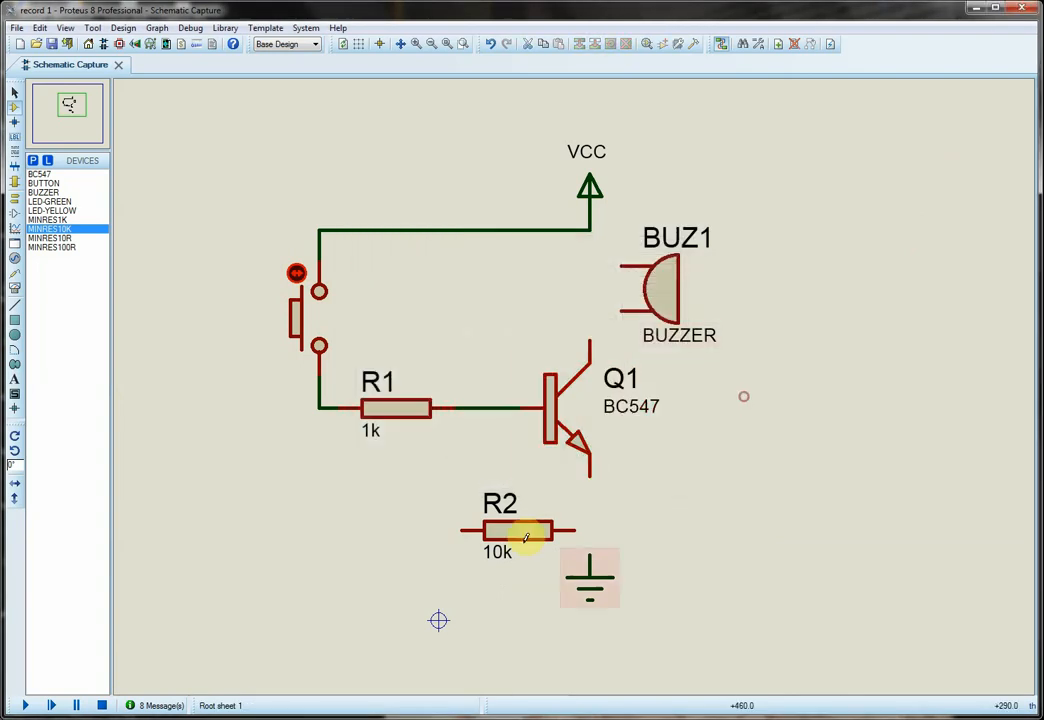
{"action": "left_click_drag", "start_coordinate": [524, 540], "coordinate": [939, 294]}
{"action": "left_click_drag", "start_coordinate": [590, 592], "coordinate": [978, 382]}
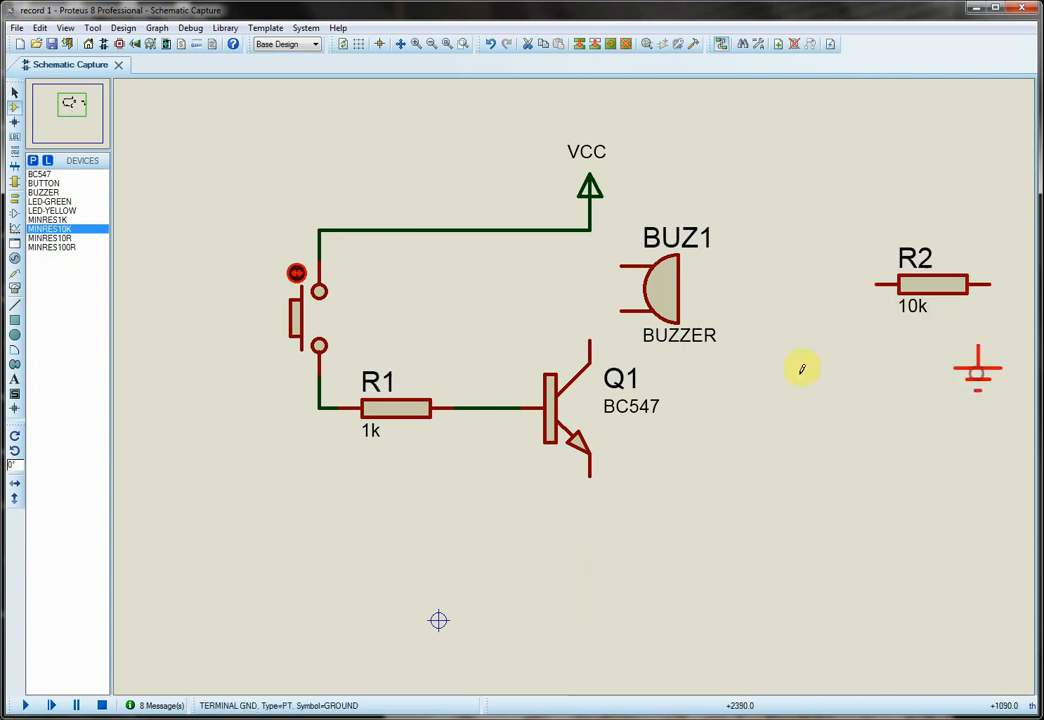
{"action": "left_click_drag", "start_coordinate": [668, 297], "coordinate": [798, 332]}
Move the VCC terminal and the buzzer upward, and wire the buzzer's upper pin to the VCC line
{"action": "left_click", "coordinate": [558, 420]}
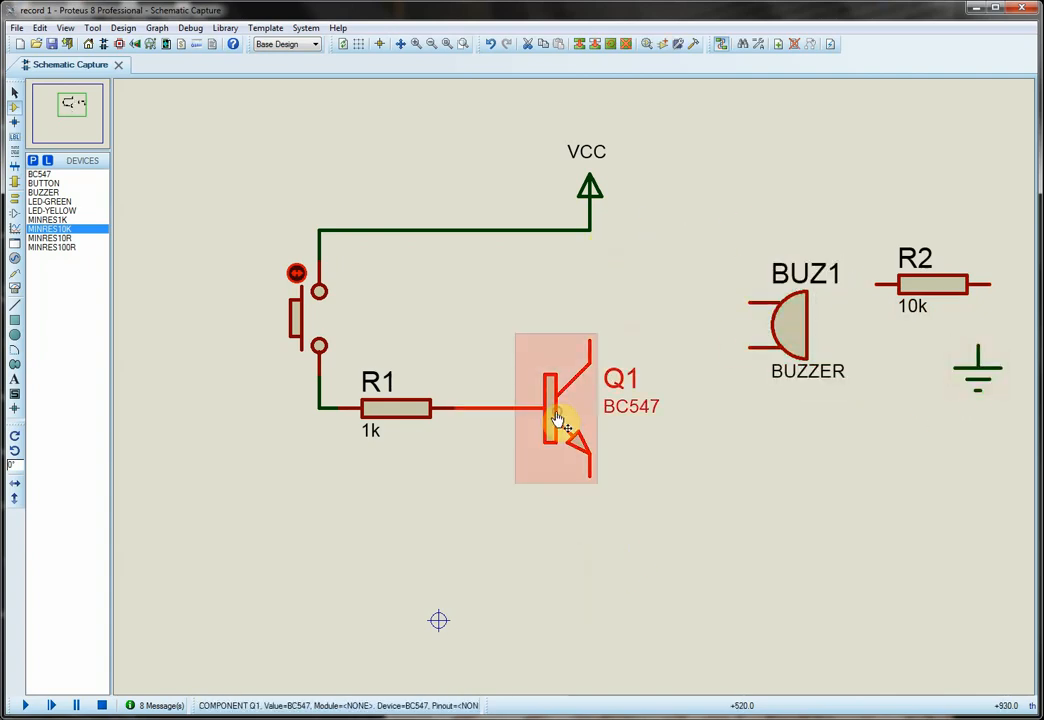
{"action": "left_click", "coordinate": [593, 189]}
{"action": "left_click_drag", "start_coordinate": [593, 189], "coordinate": [614, 122]}
{"action": "left_click", "coordinate": [799, 343]}
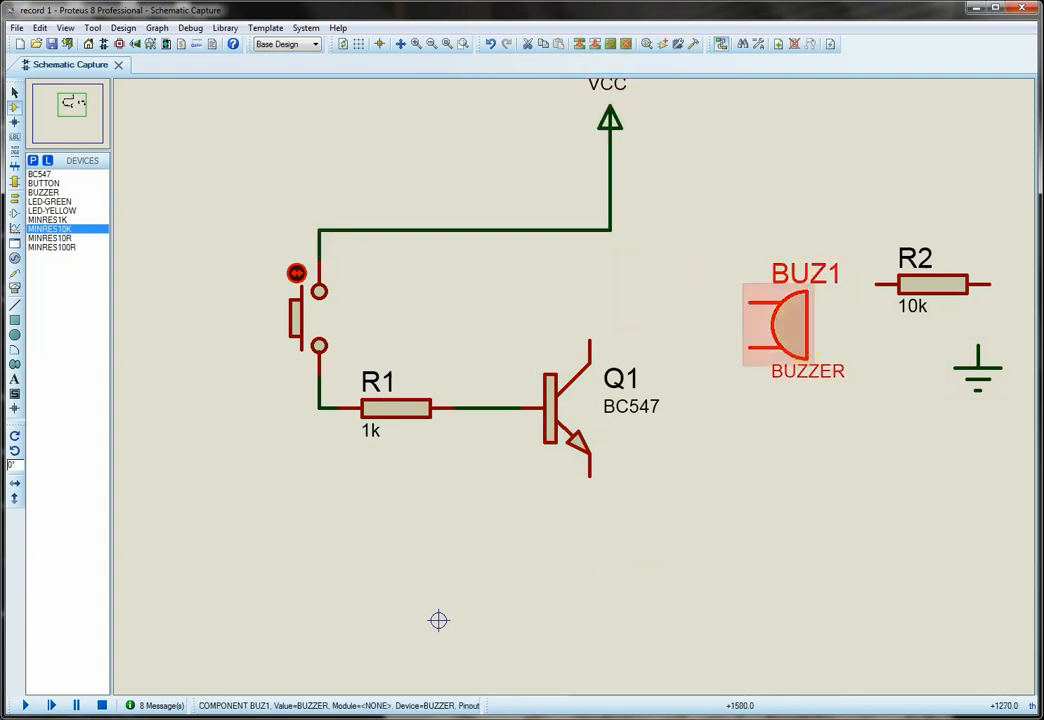
{"action": "left_click_drag", "start_coordinate": [799, 343], "coordinate": [771, 259]}
{"action": "left_click", "coordinate": [750, 319]}
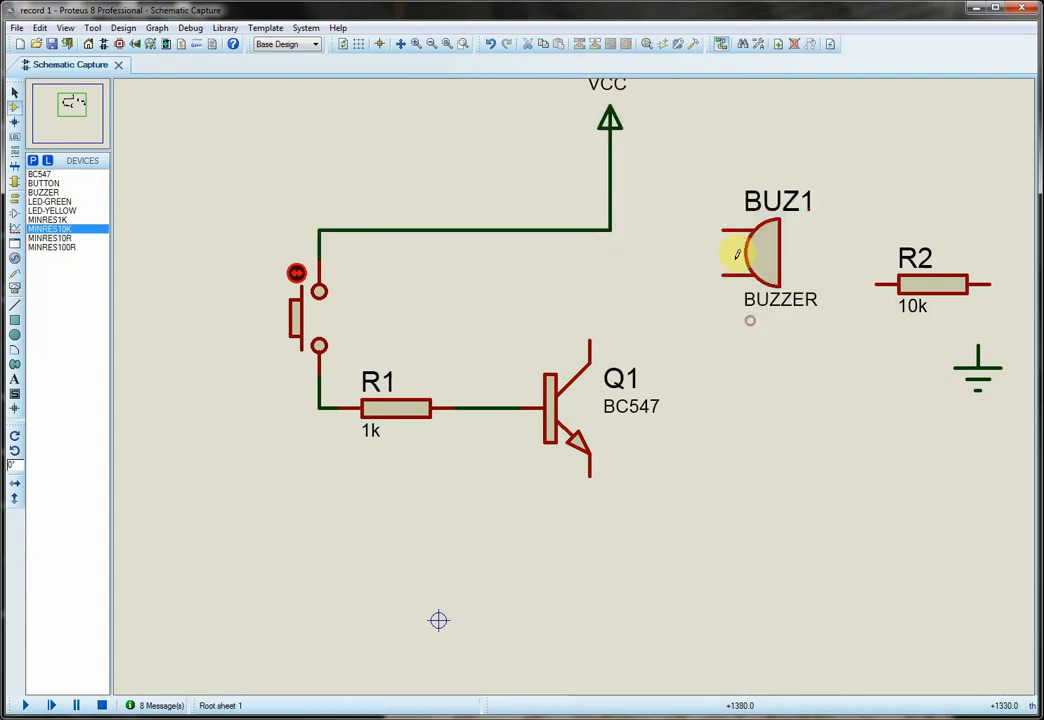
{"action": "left_click", "coordinate": [724, 226]}
{"action": "left_click", "coordinate": [609, 230]}
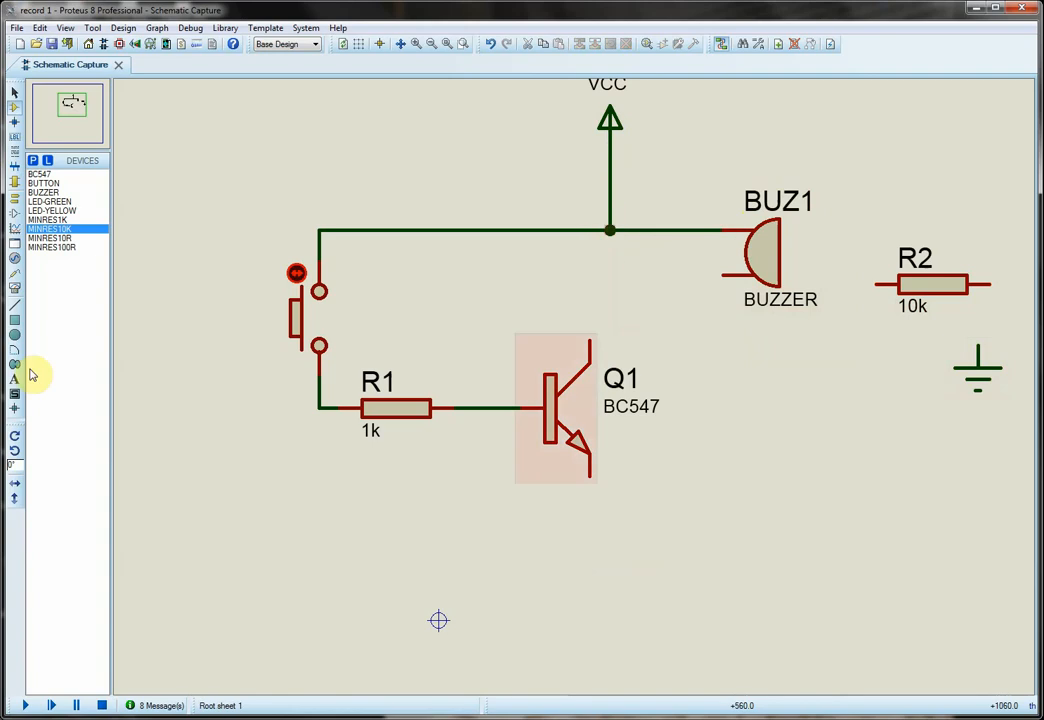
Place a second BC547 transistor below and to the right of Q1, and wire its collector to Q1's collector
{"action": "left_click", "coordinate": [39, 174]}
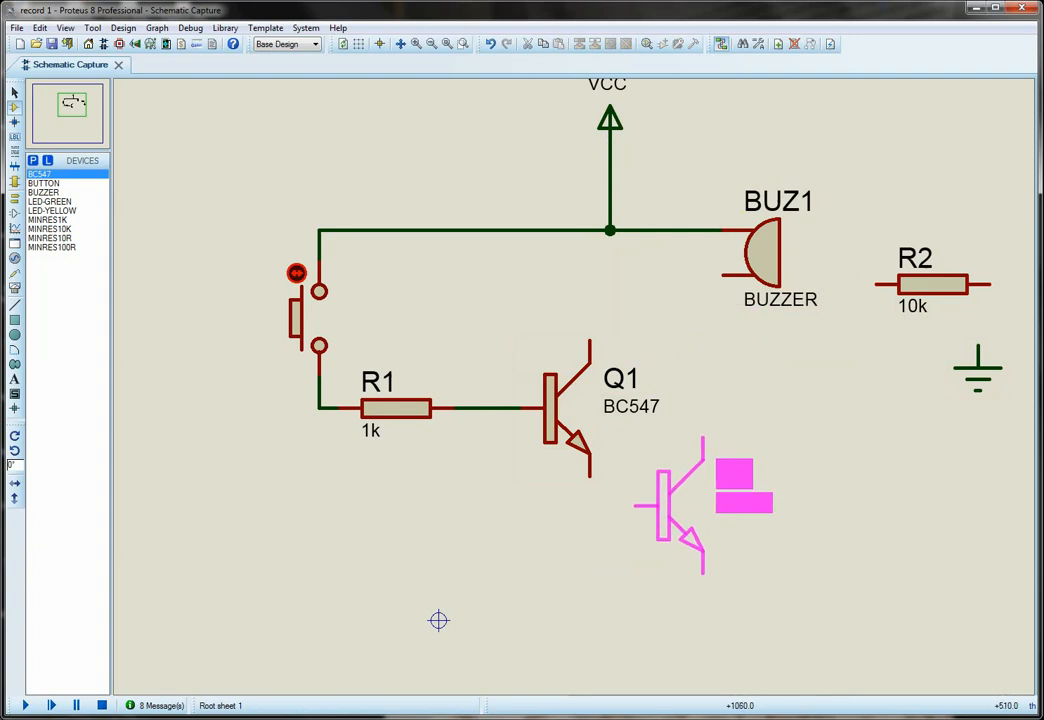
{"action": "left_click", "coordinate": [668, 500]}
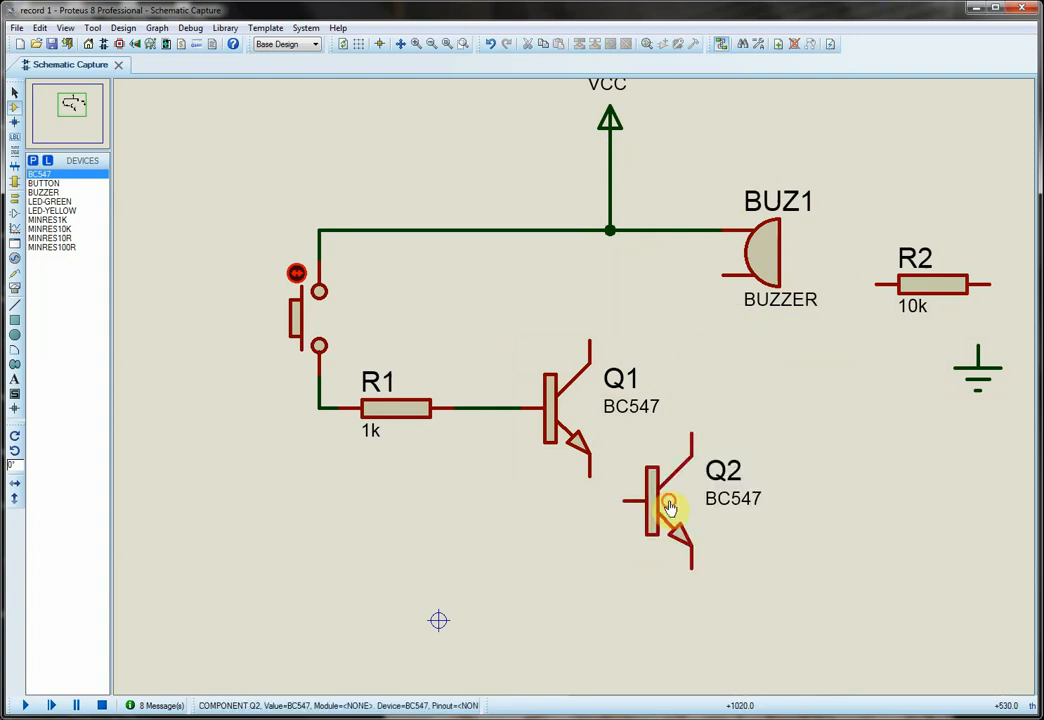
{"action": "left_click", "coordinate": [692, 430]}
{"action": "left_click", "coordinate": [691, 318]}
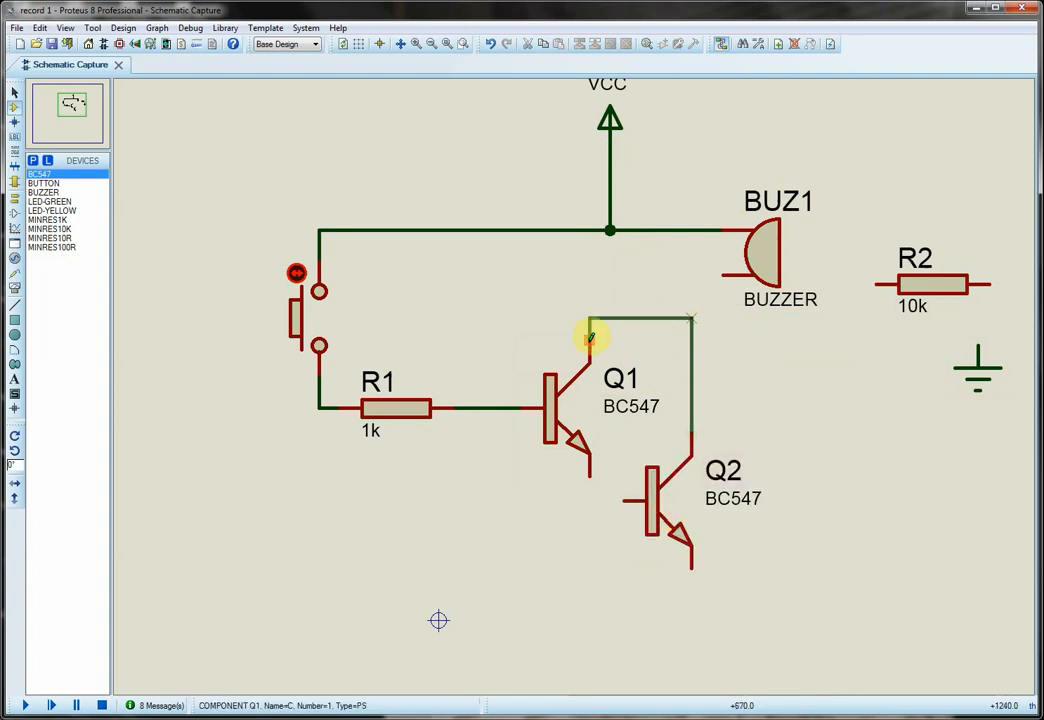
{"action": "left_click", "coordinate": [590, 338]}
Wire the buzzer's lower pin to the joined collectors, and Q1's emitter to the second transistor's base
{"action": "left_click", "coordinate": [720, 273]}
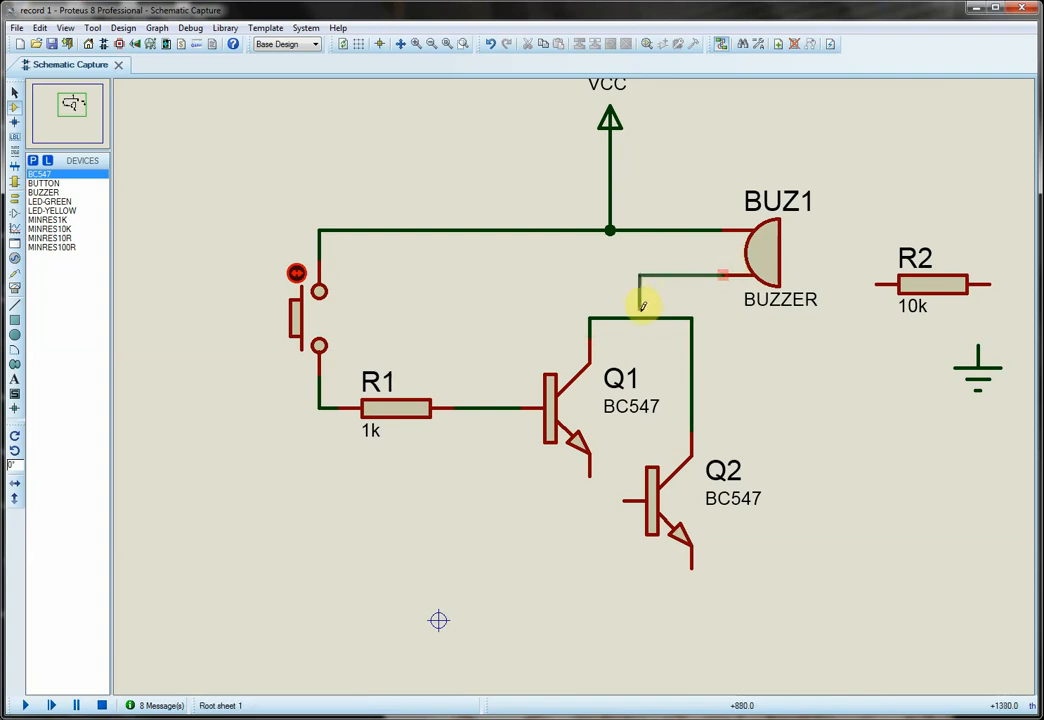
{"action": "left_click", "coordinate": [641, 318]}
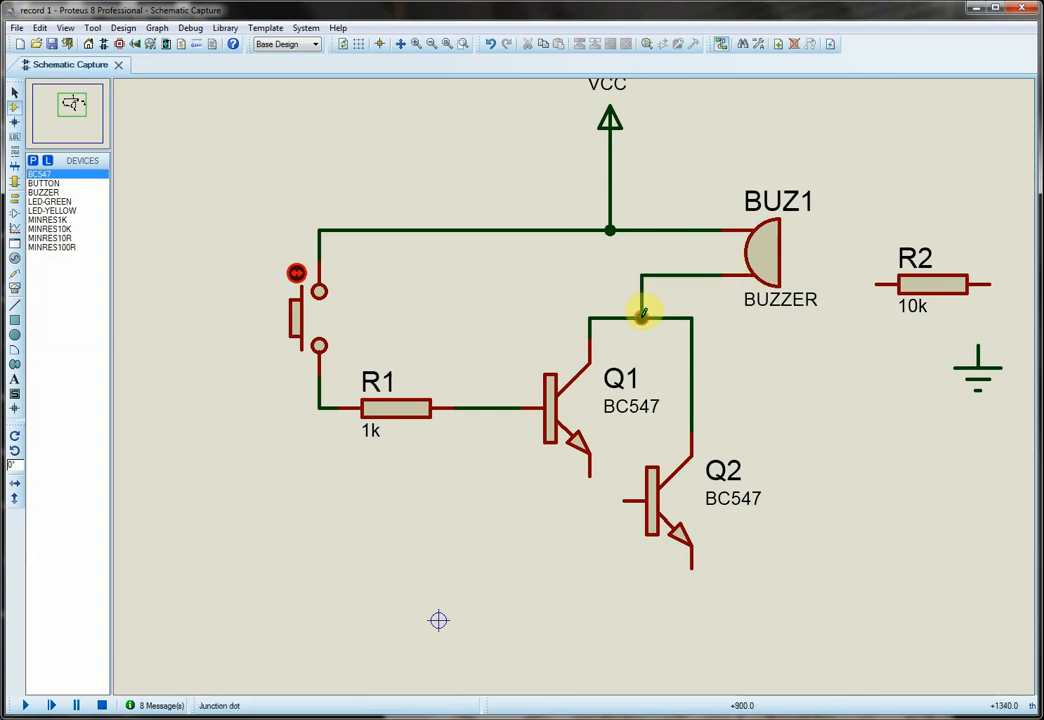
{"action": "left_click", "coordinate": [590, 475]}
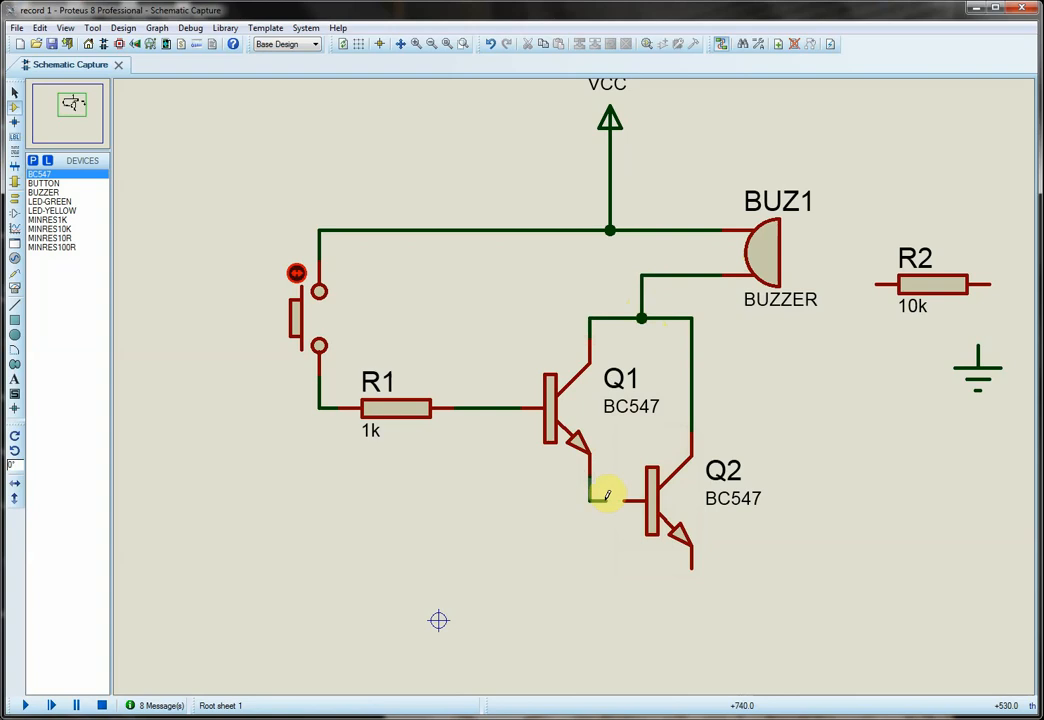
{"action": "left_click", "coordinate": [628, 497]}
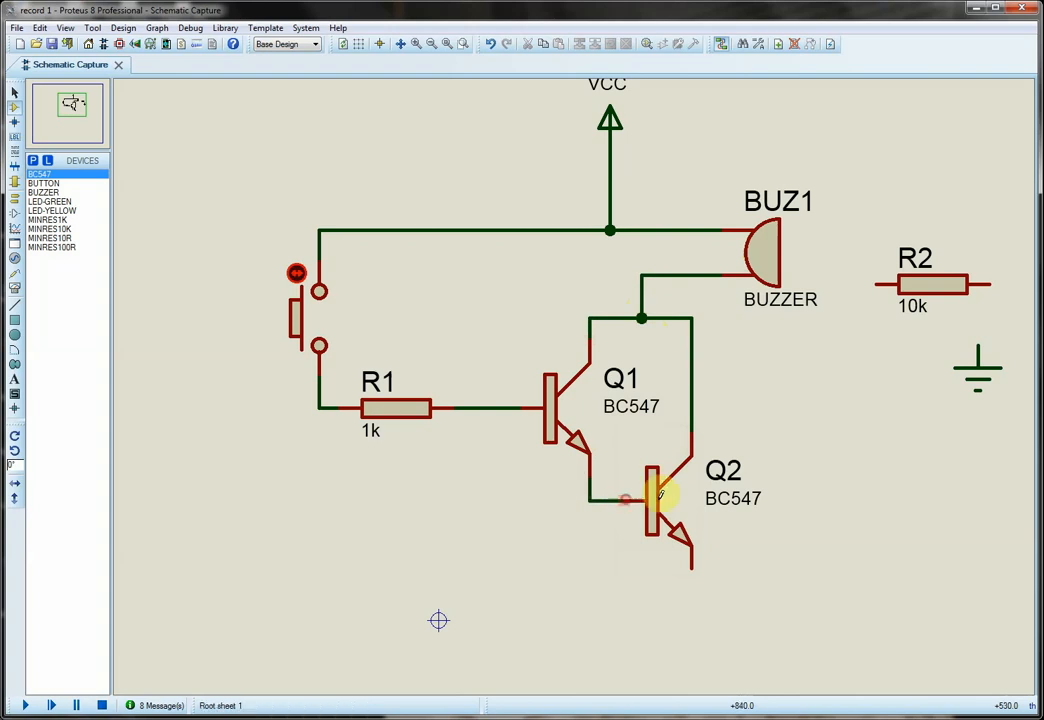
Move the ground terminal below the second transistor and wire it to that transistor's emitter
{"action": "left_click_drag", "start_coordinate": [978, 368], "coordinate": [691, 620]}
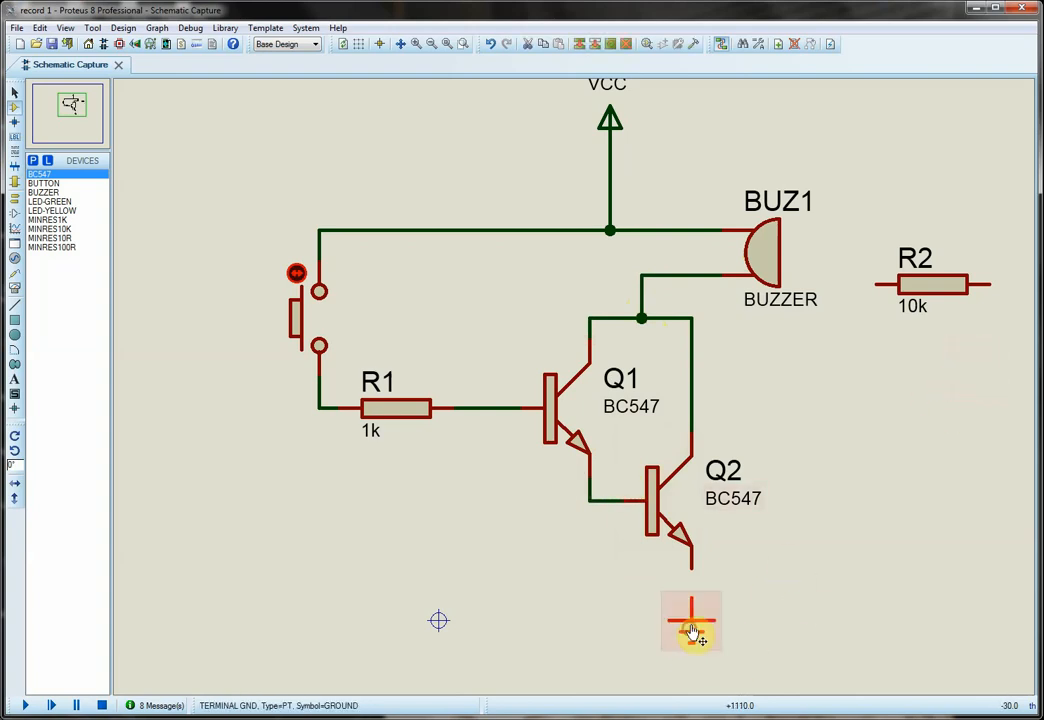
{"action": "left_click", "coordinate": [692, 557]}
{"action": "left_click", "coordinate": [691, 598]}
Move the 10k resistor below Q1 and wire it between Q1's base line and the ground line
{"action": "left_click", "coordinate": [944, 278]}
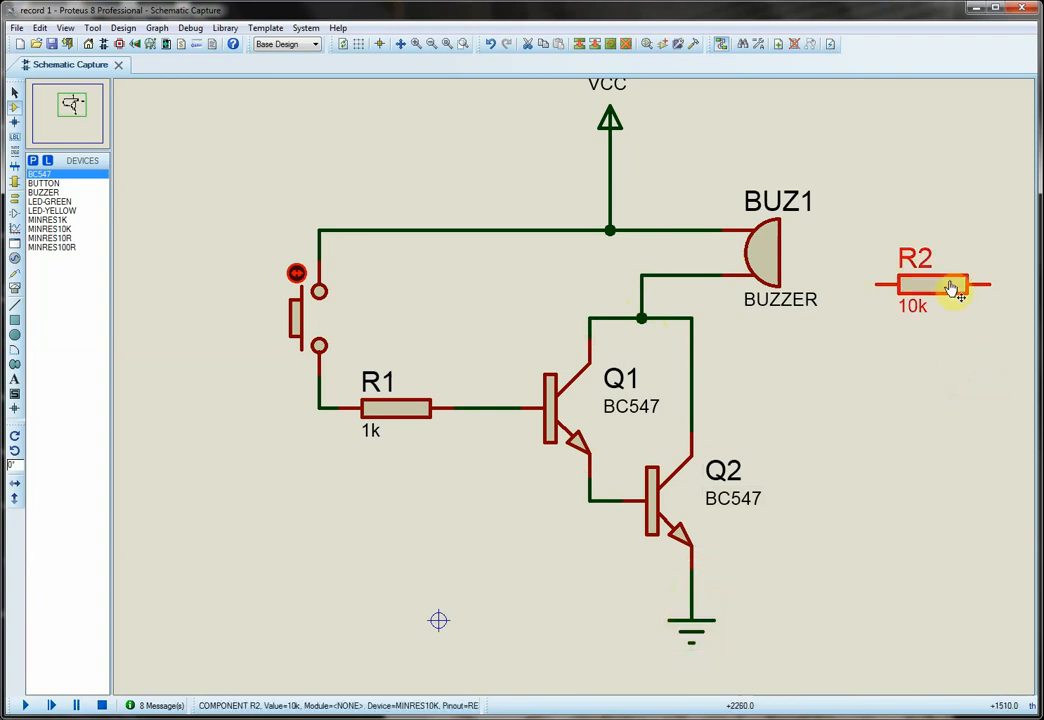
{"action": "left_click_drag", "start_coordinate": [950, 283], "coordinate": [617, 590]}
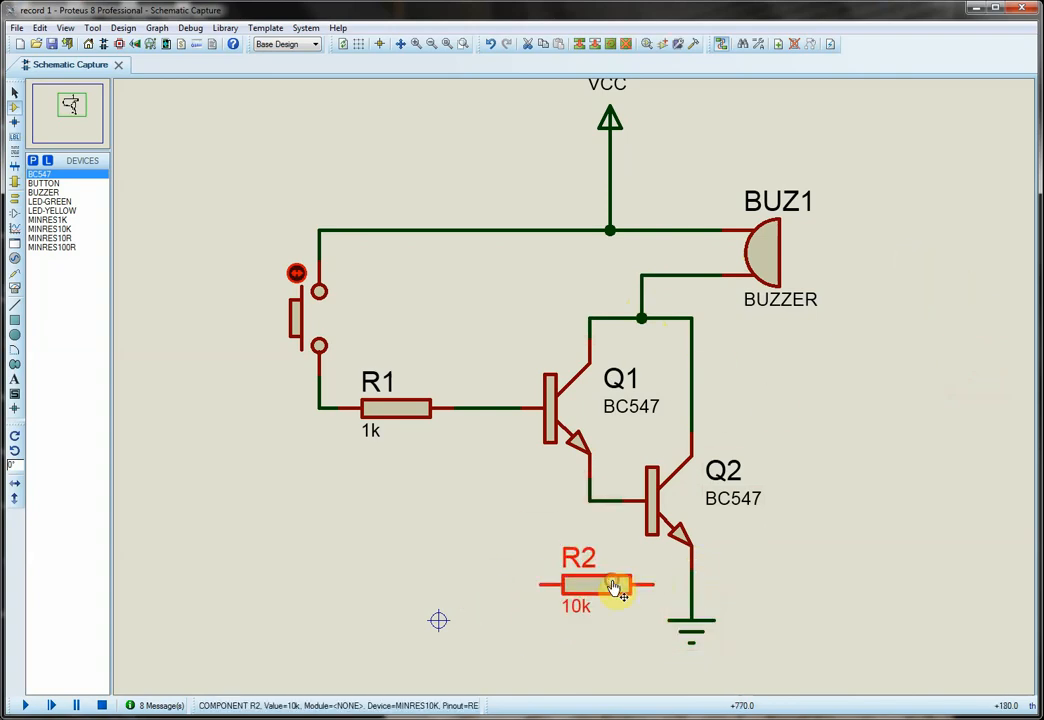
{"action": "left_click", "coordinate": [493, 443]}
{"action": "left_click", "coordinate": [539, 582]}
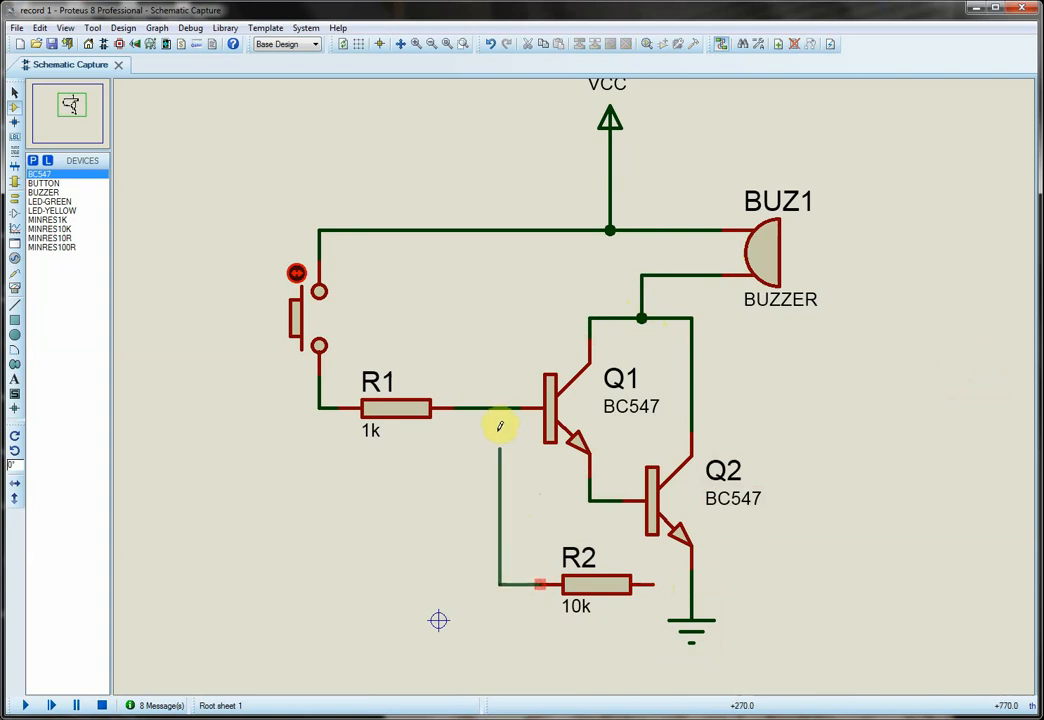
{"action": "left_click", "coordinate": [478, 408]}
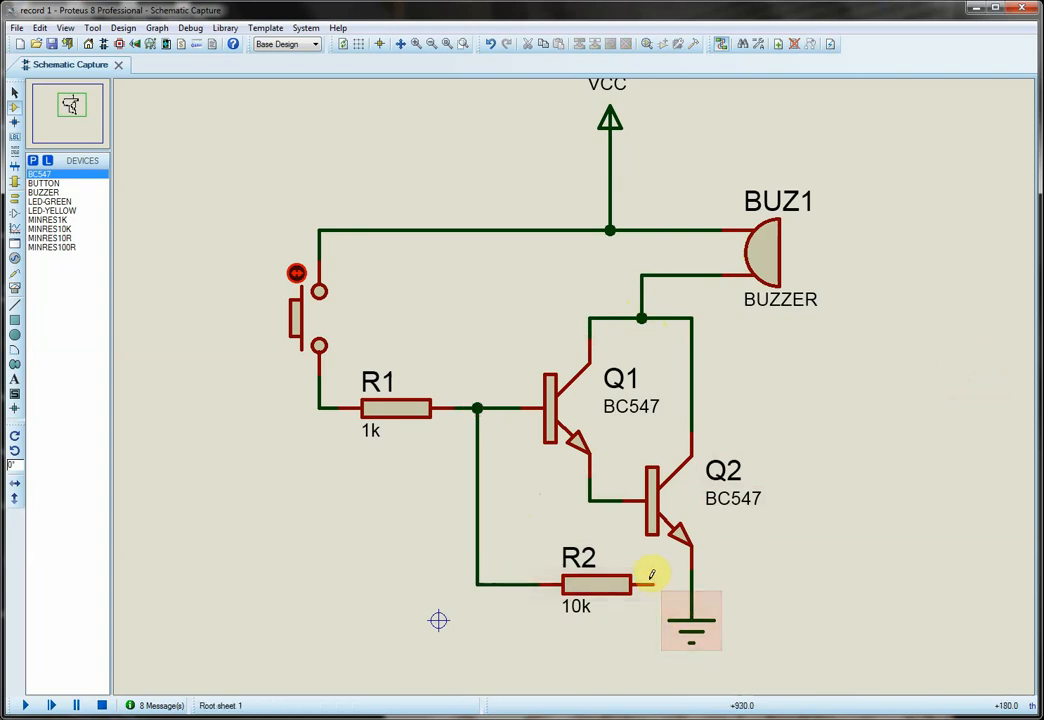
{"action": "left_click", "coordinate": [655, 584]}
{"action": "left_click", "coordinate": [692, 582]}
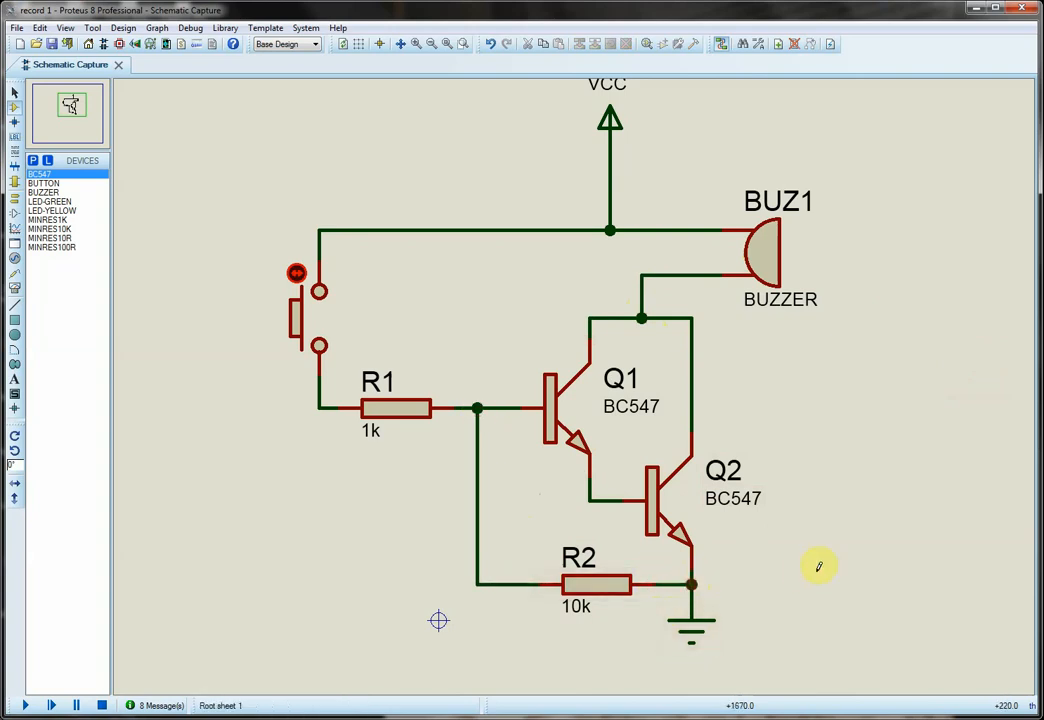
Set the buzzer's load resistance to 47, and test the push button in a simulation run
{"action": "double_click", "coordinate": [769, 272]}
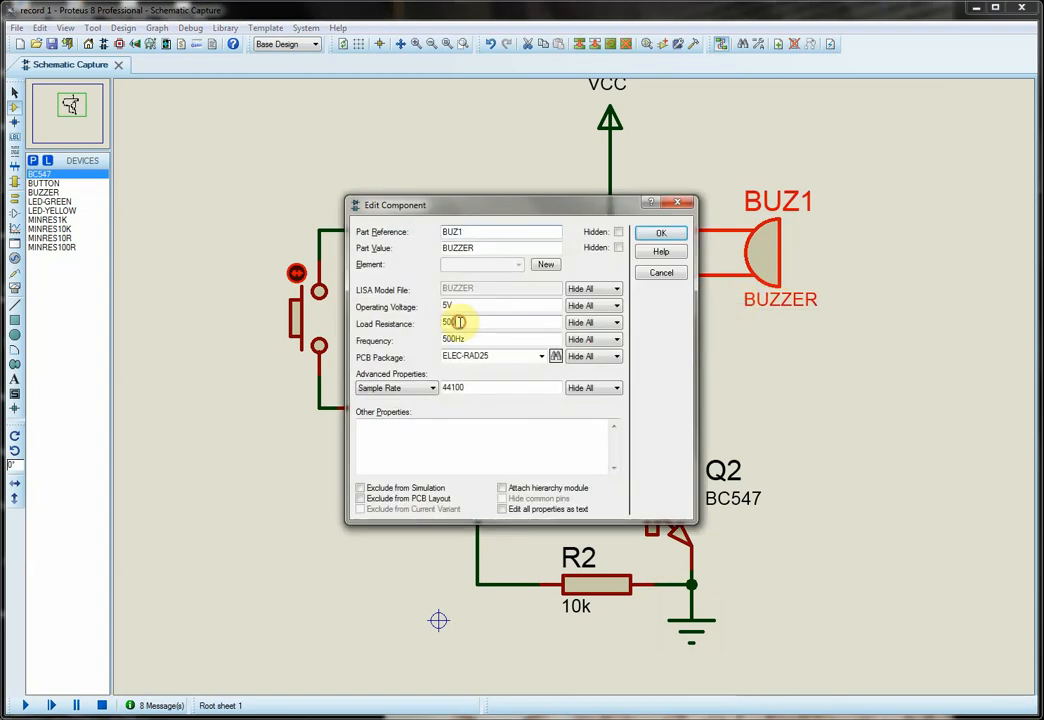
{"action": "left_click_drag", "start_coordinate": [459, 322], "coordinate": [445, 322]}
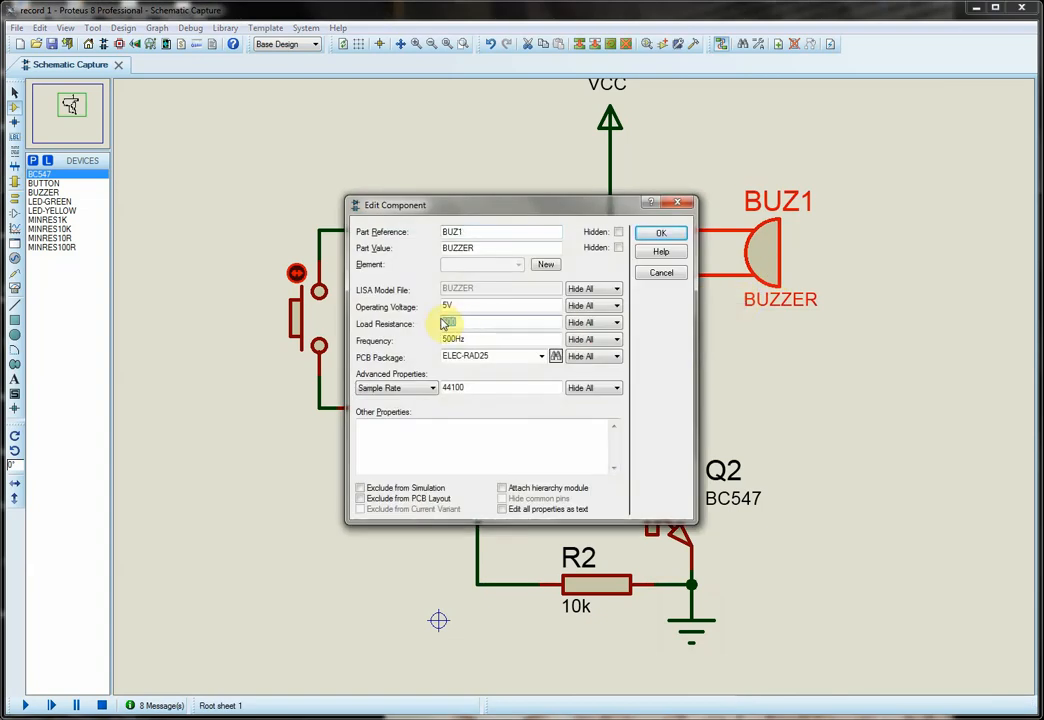
{"action": "type", "text": "47"}
{"action": "left_click", "coordinate": [660, 233]}
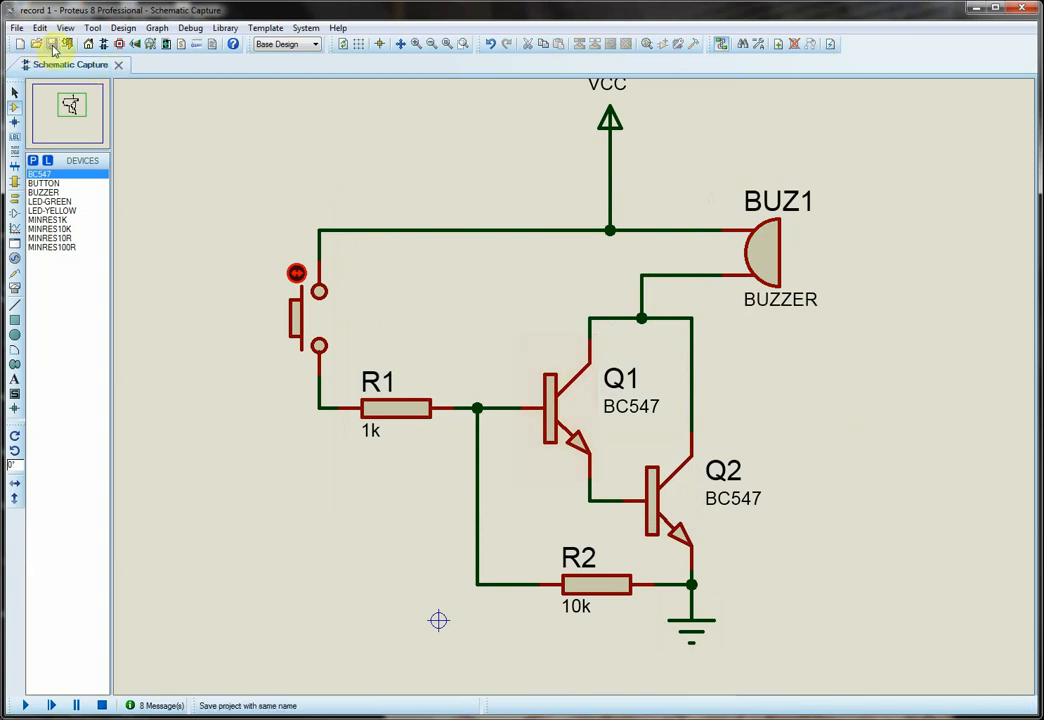
{"action": "left_click", "coordinate": [25, 705]}
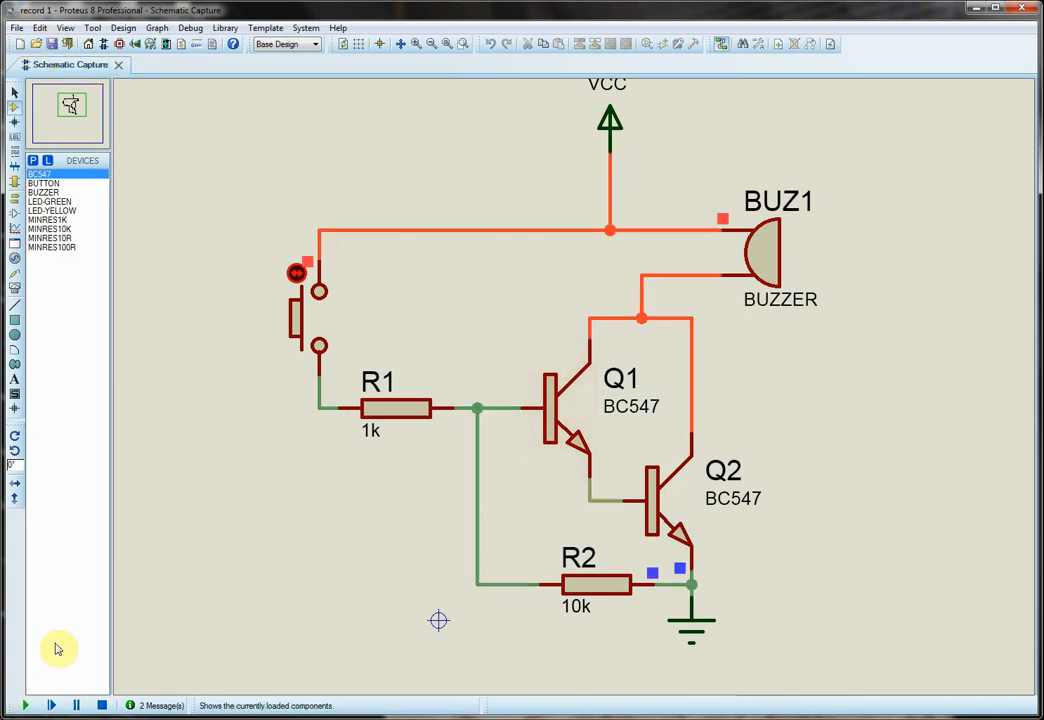
{"action": "left_click", "coordinate": [296, 272]}
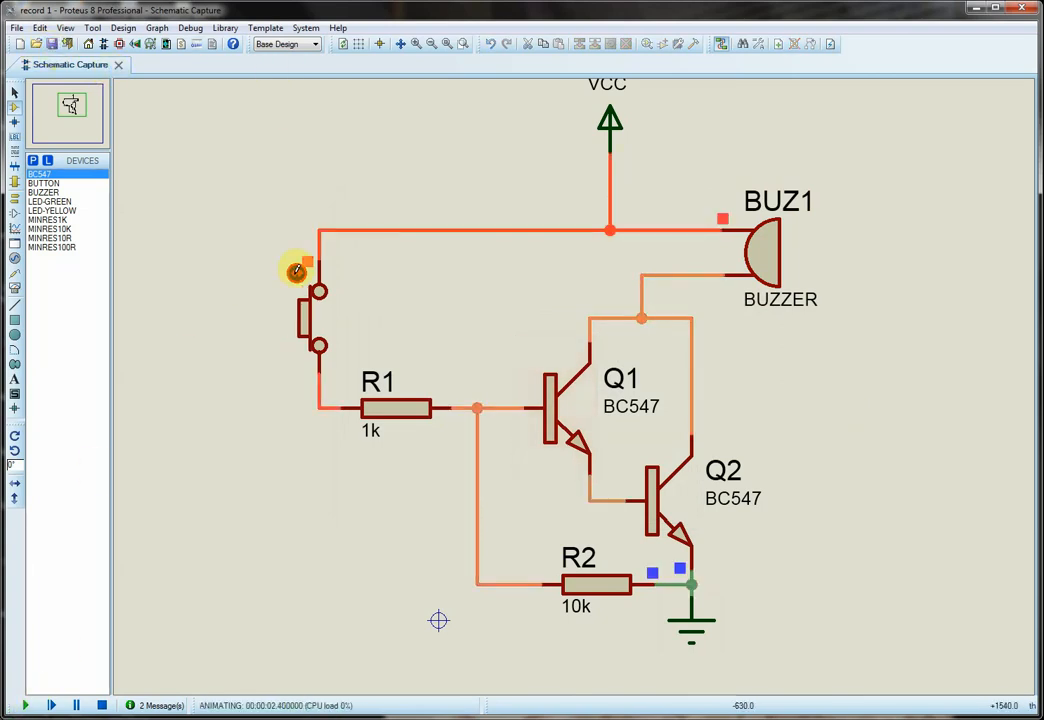
{"action": "left_click", "coordinate": [104, 705]}
Set the buzzer's load resistance to 100, and test the push button in another simulation run
{"action": "double_click", "coordinate": [760, 260]}
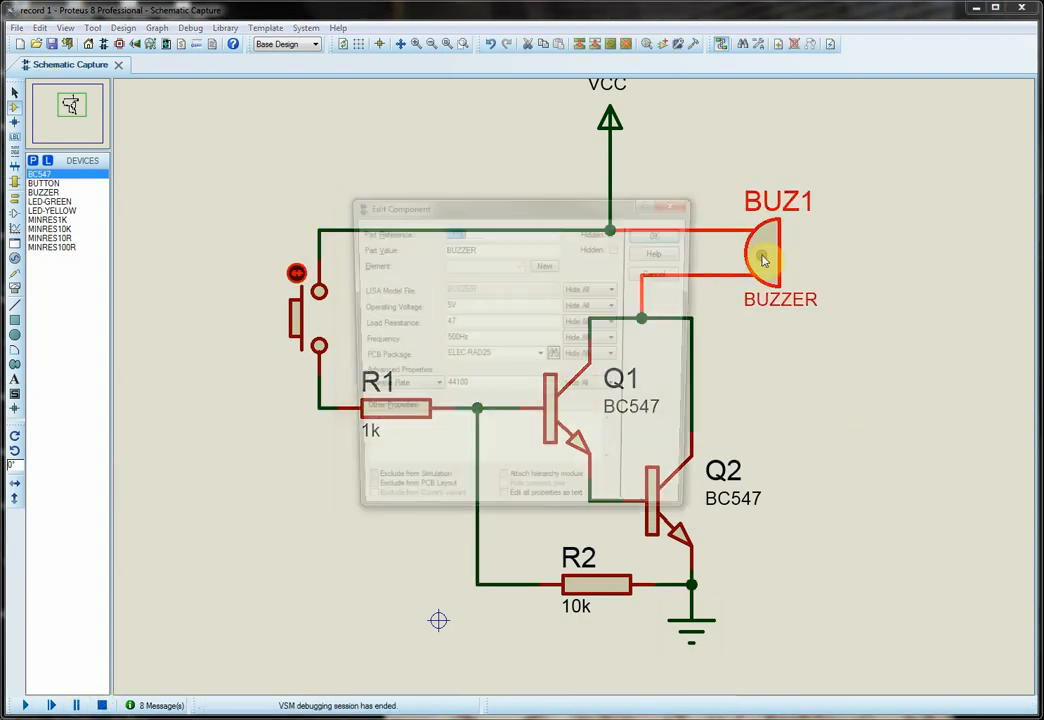
{"action": "left_click_drag", "start_coordinate": [456, 323], "coordinate": [436, 328]}
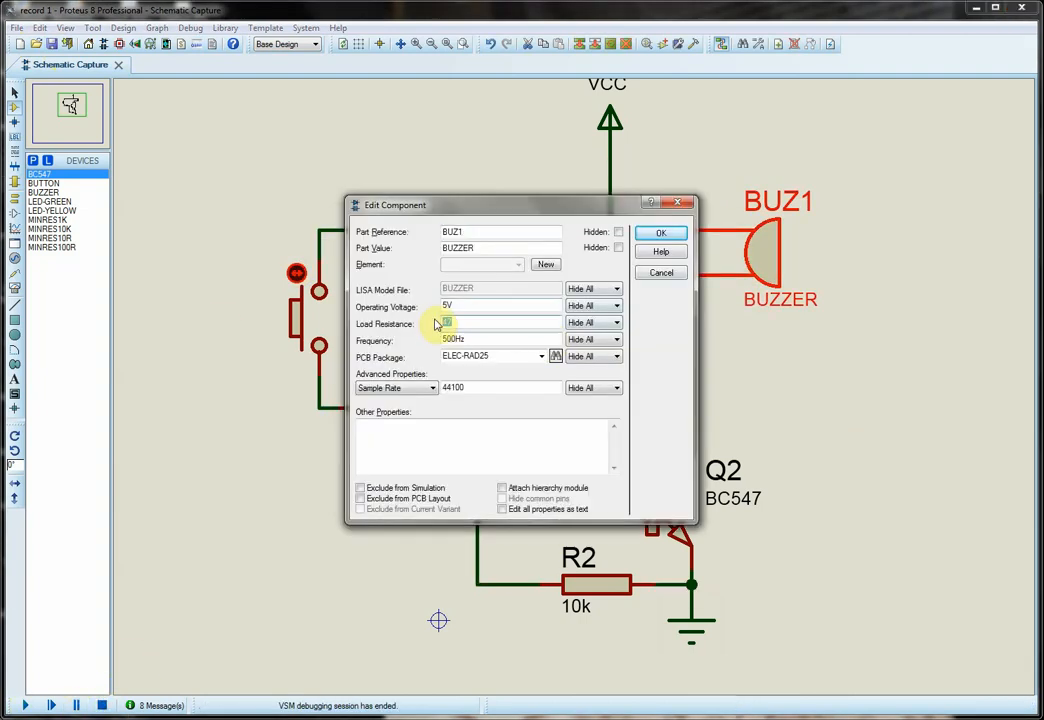
{"action": "left_click", "coordinate": [660, 233]}
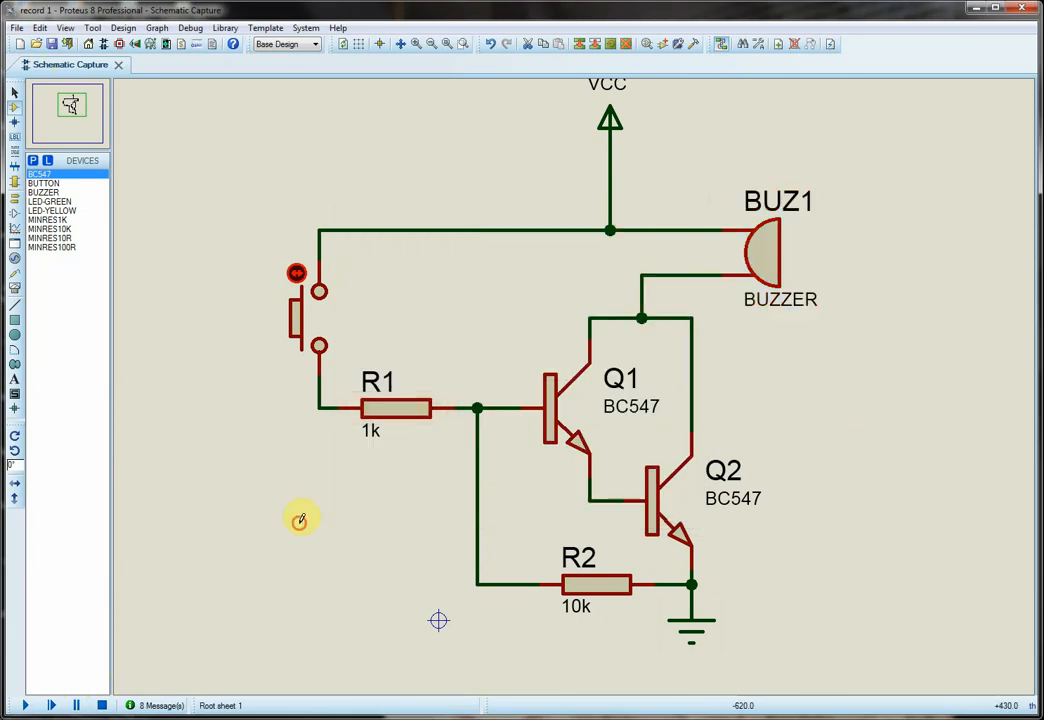
{"action": "left_click", "coordinate": [23, 705]}
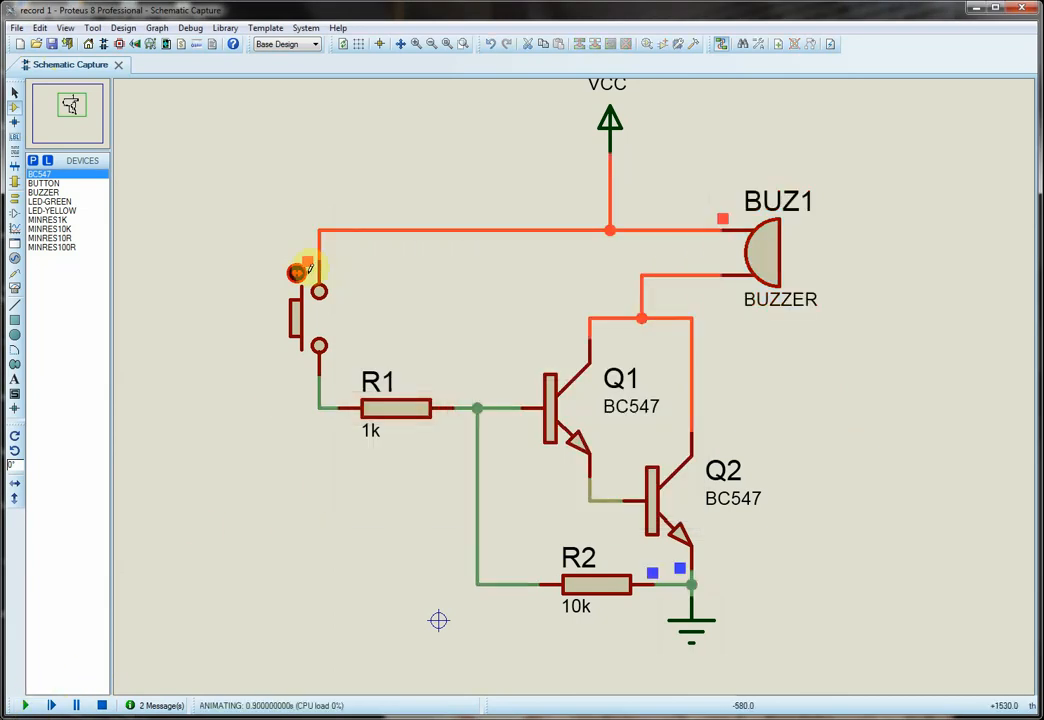
{"action": "left_click", "coordinate": [297, 271]}
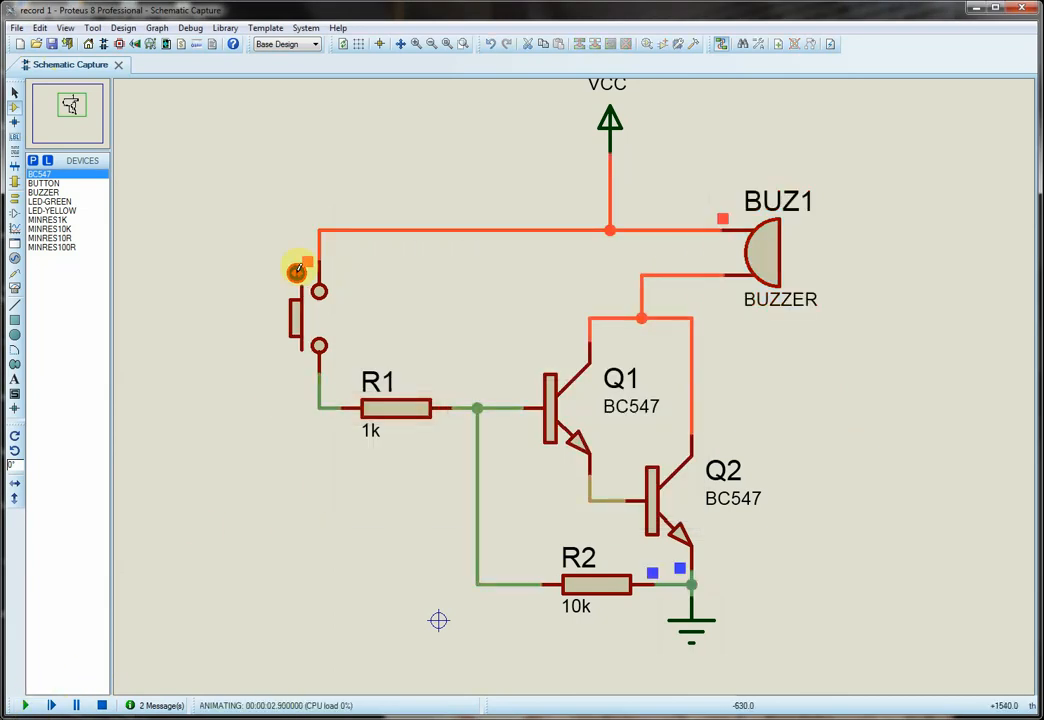
{"action": "left_click", "coordinate": [101, 705]}
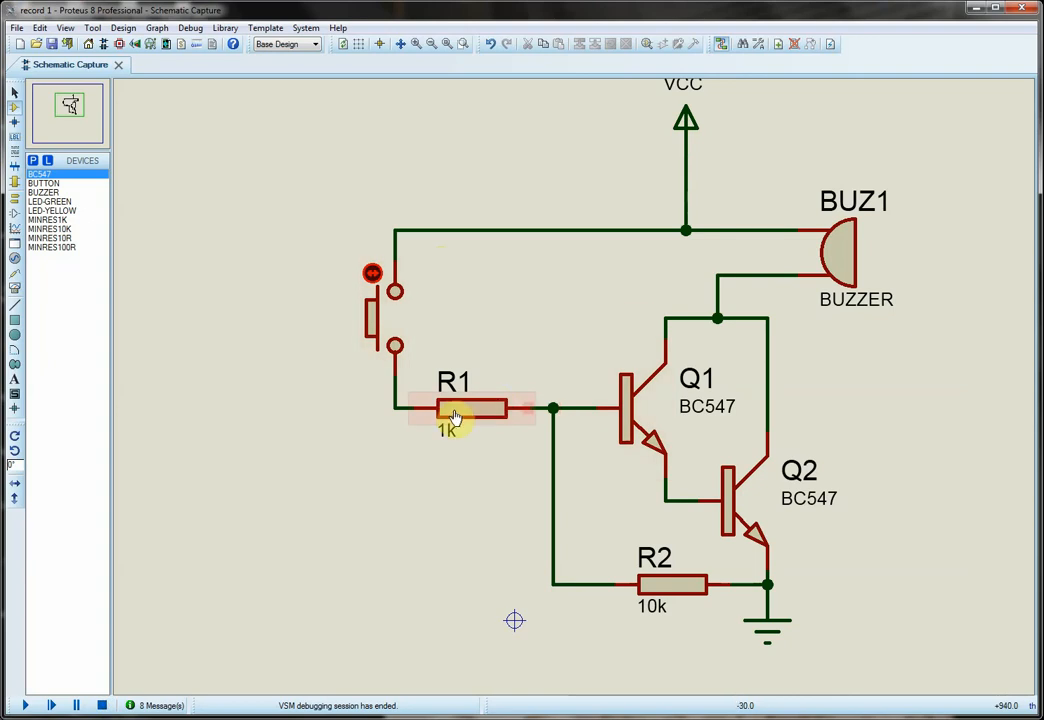
Set the buzzer's load resistance to 200 in its component properties
{"action": "left_click", "coordinate": [840, 262]}
{"action": "left_click", "coordinate": [840, 262]}
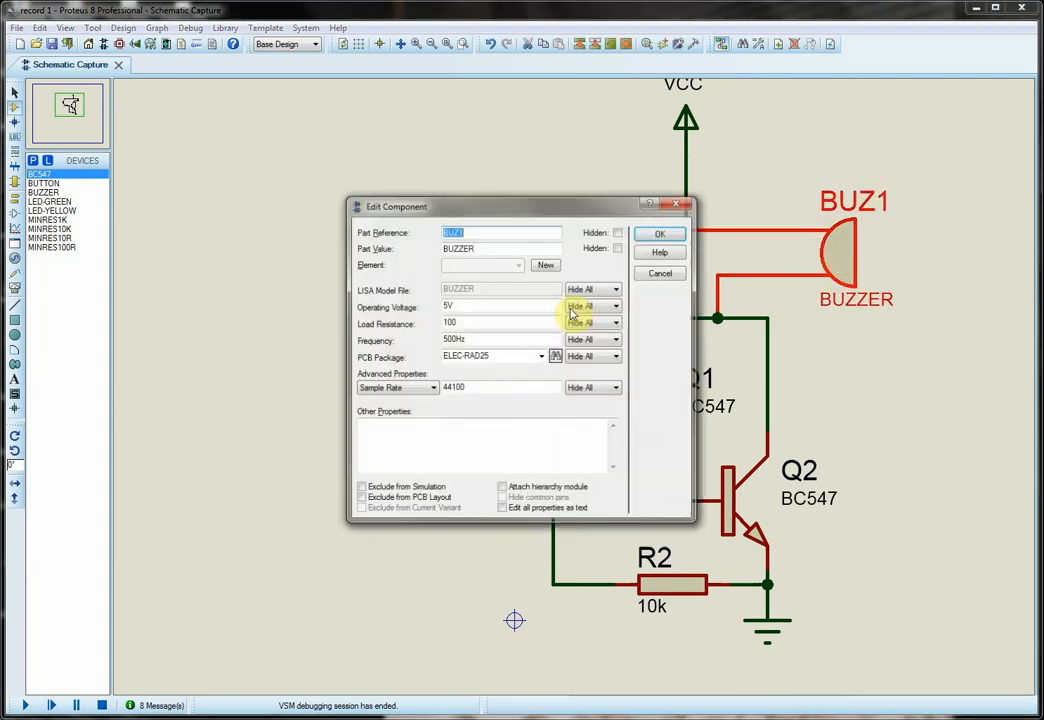
{"action": "double_click", "coordinate": [452, 323]}
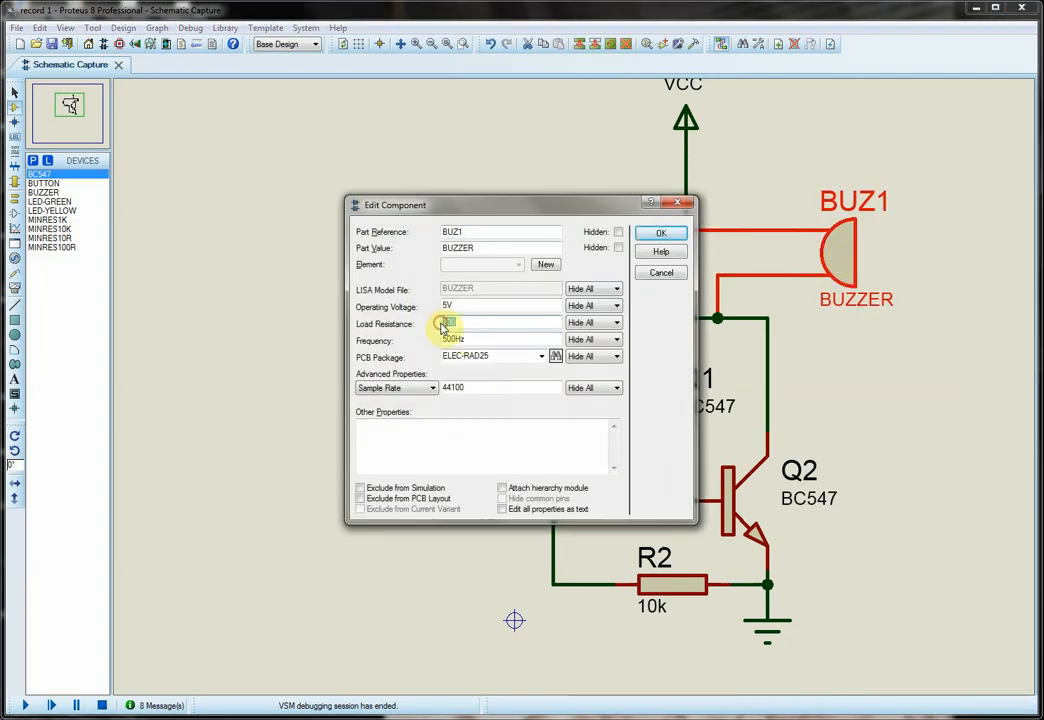
{"action": "type", "text": "200"}
{"action": "left_click", "coordinate": [661, 232]}
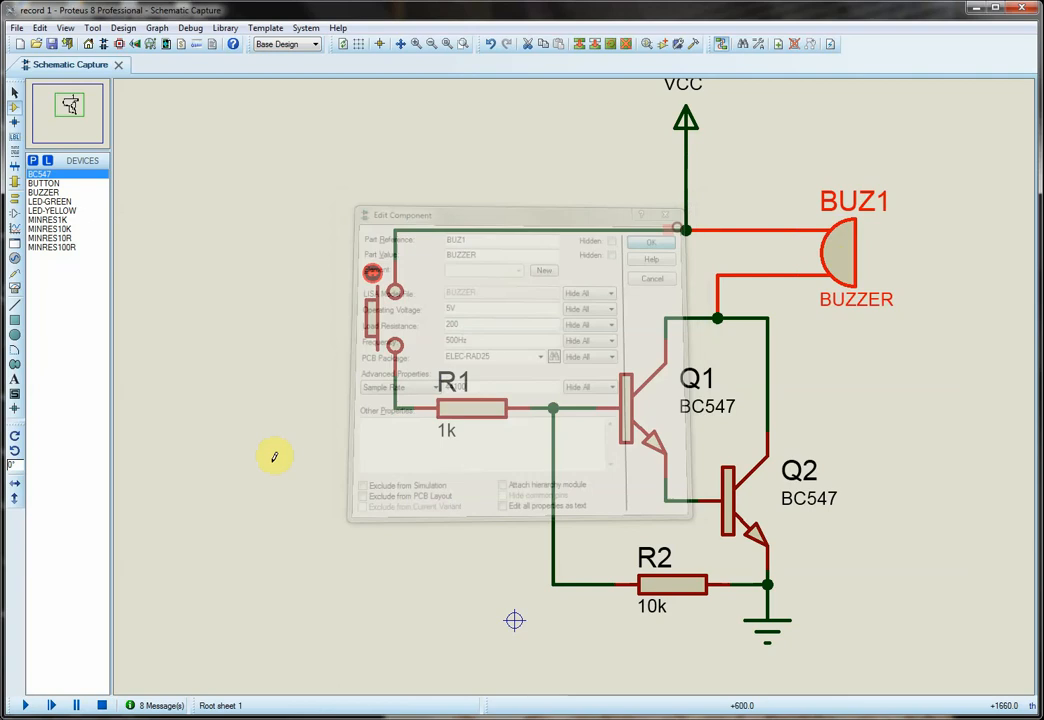
Run the simulation and operate the push button several times to test the two-transistor buzzer circuit
{"action": "left_click", "coordinate": [26, 705]}
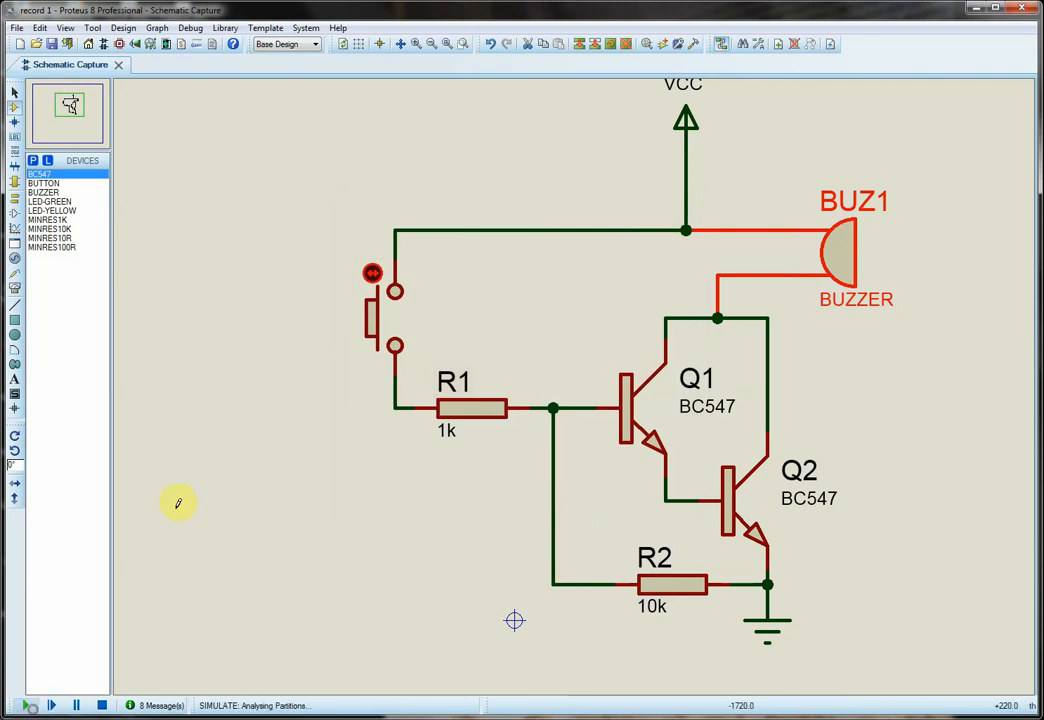
{"action": "left_click", "coordinate": [372, 271]}
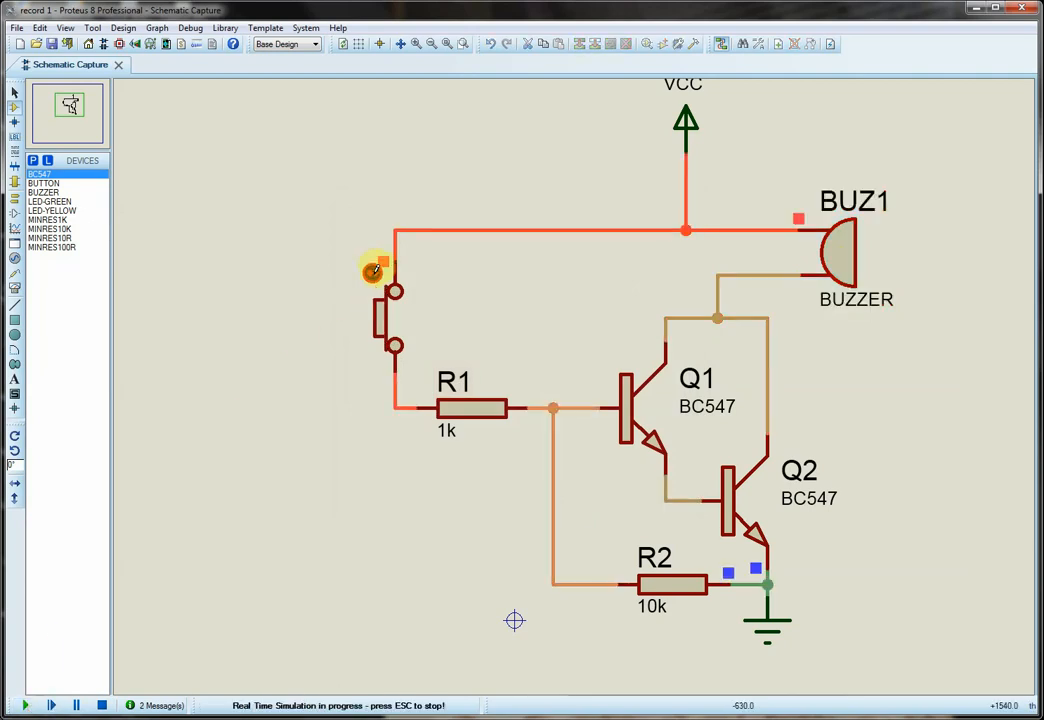
{"action": "left_click", "coordinate": [372, 271]}
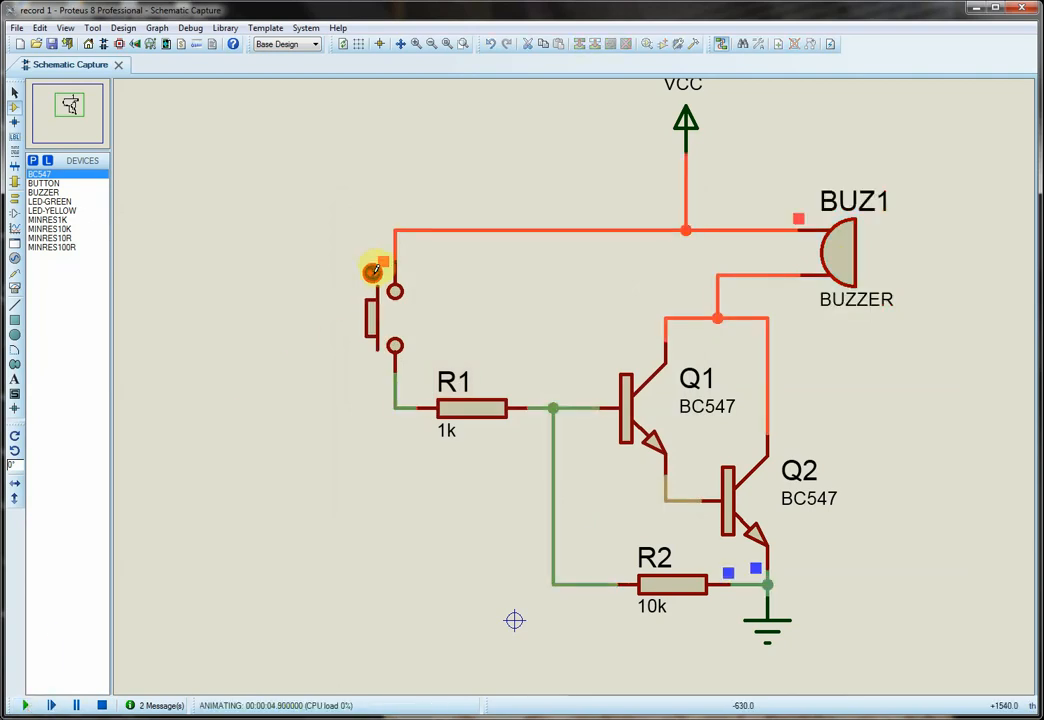
{"action": "left_click", "coordinate": [372, 271]}
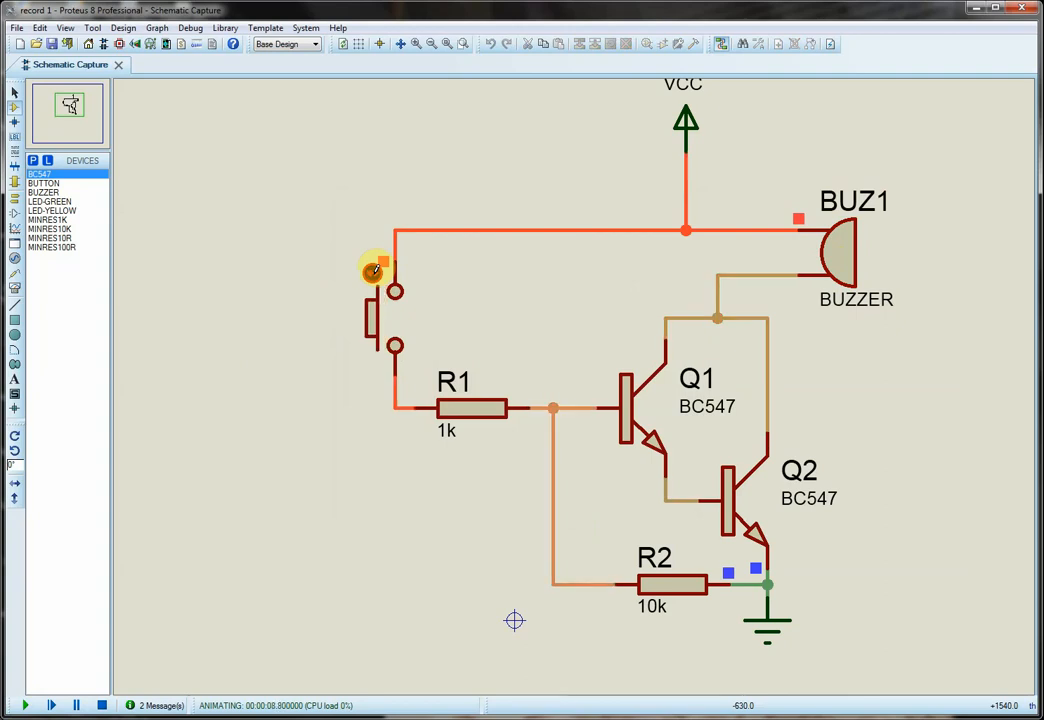
{"action": "left_click", "coordinate": [372, 271]}
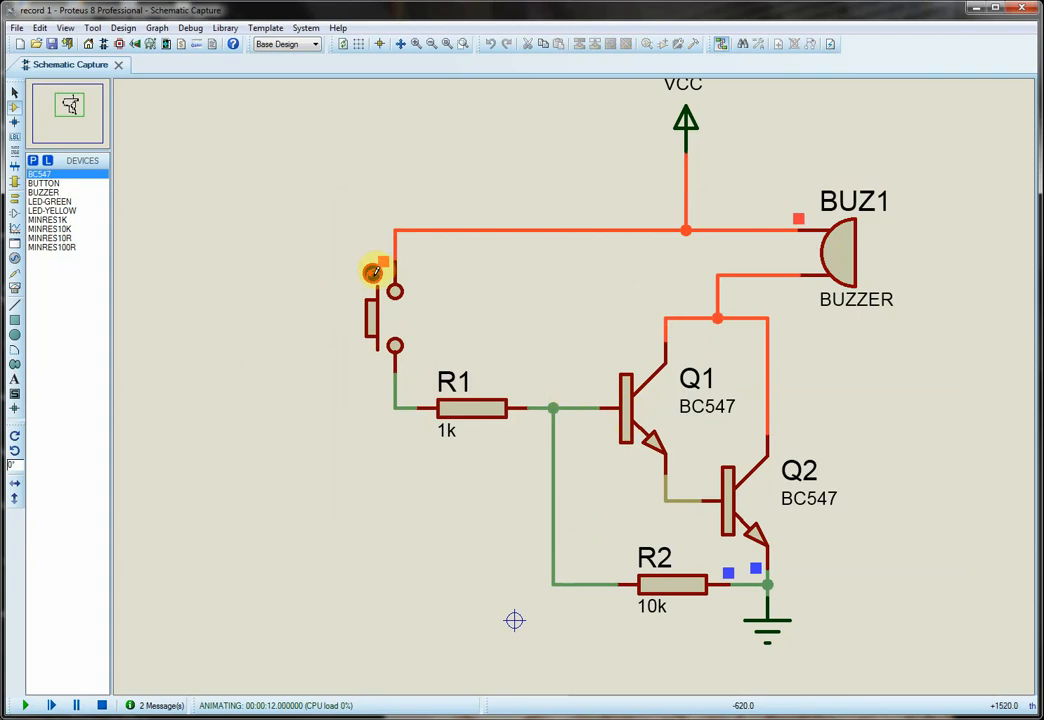
{"action": "left_click", "coordinate": [372, 270]}
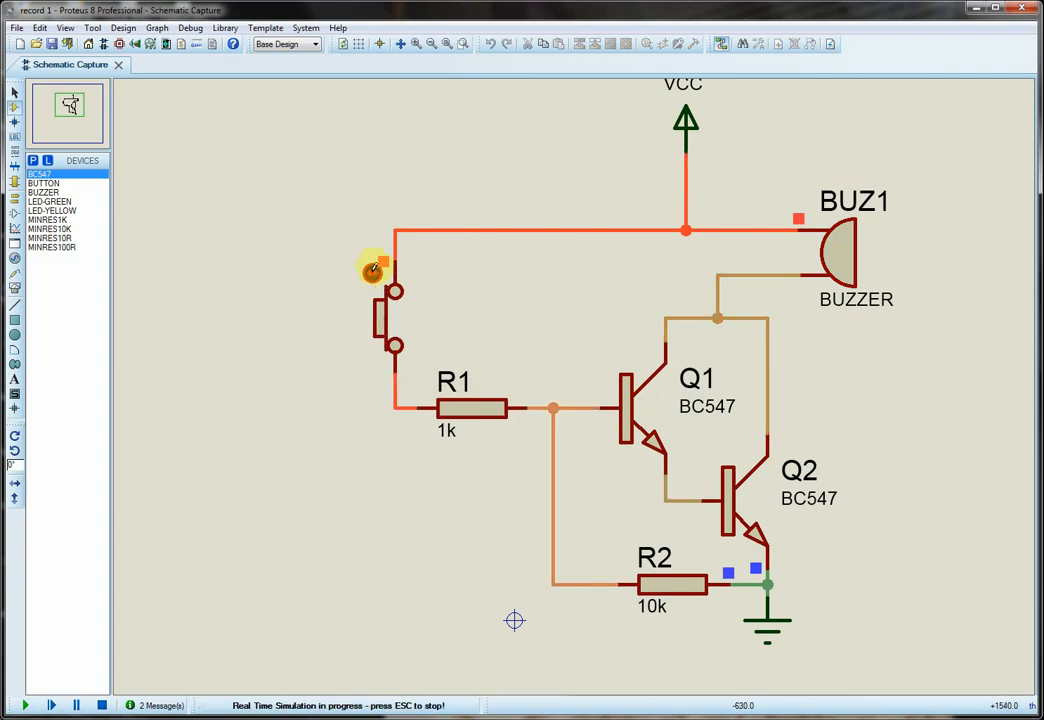
{"action": "left_click", "coordinate": [373, 271]}
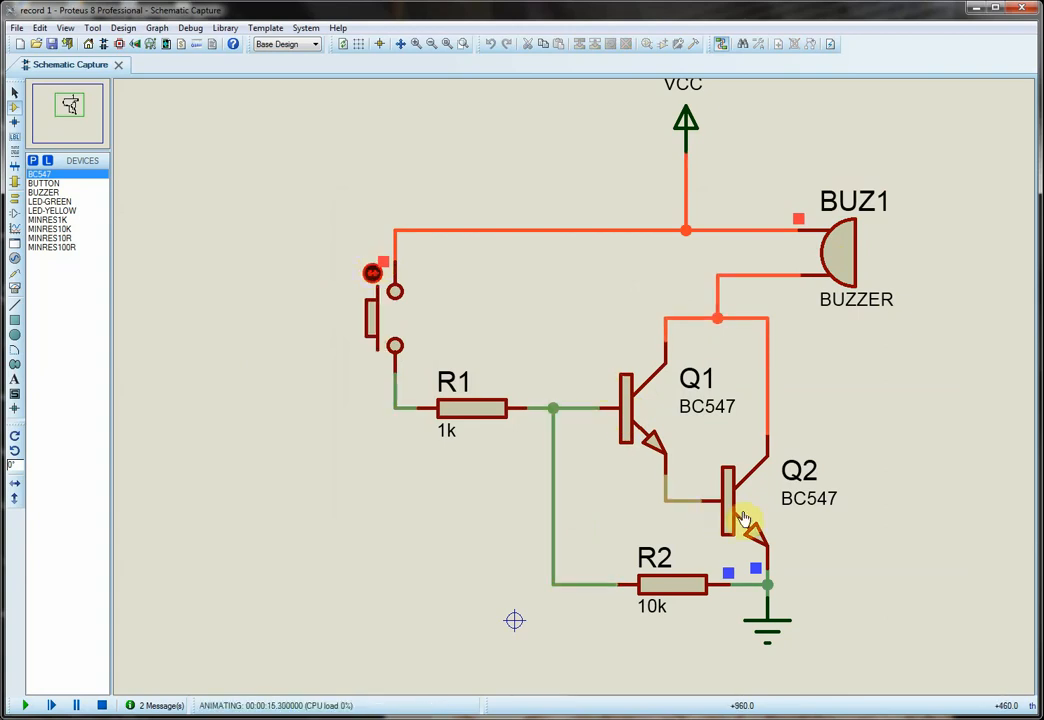